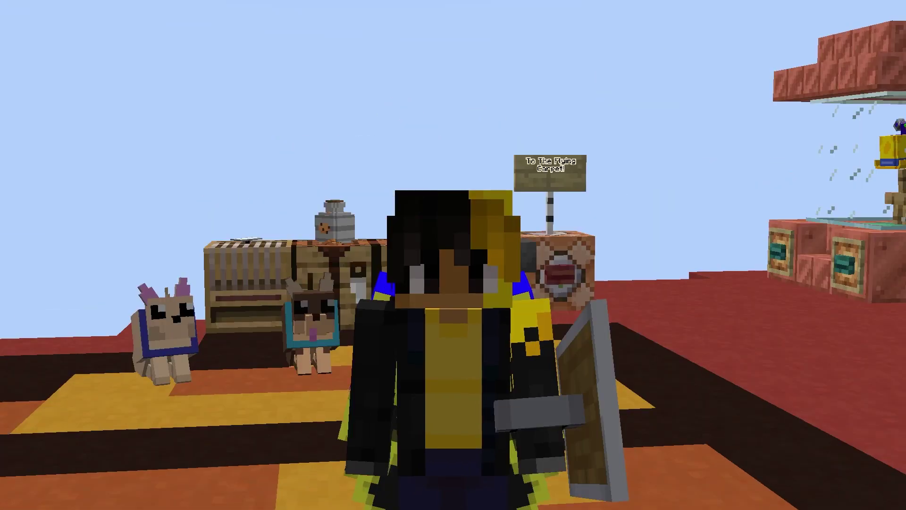
pyautogui.rightClick(453, 255)
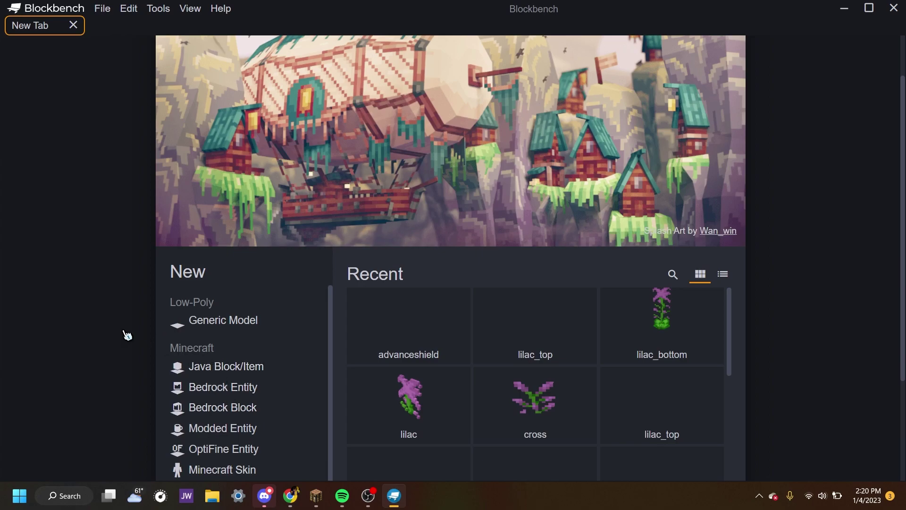
# Create a new Java Block/Item project with the file name bb_shield, per-face UV and a 16 × 16 texture size
pyautogui.scroll(-1, 98, 316)
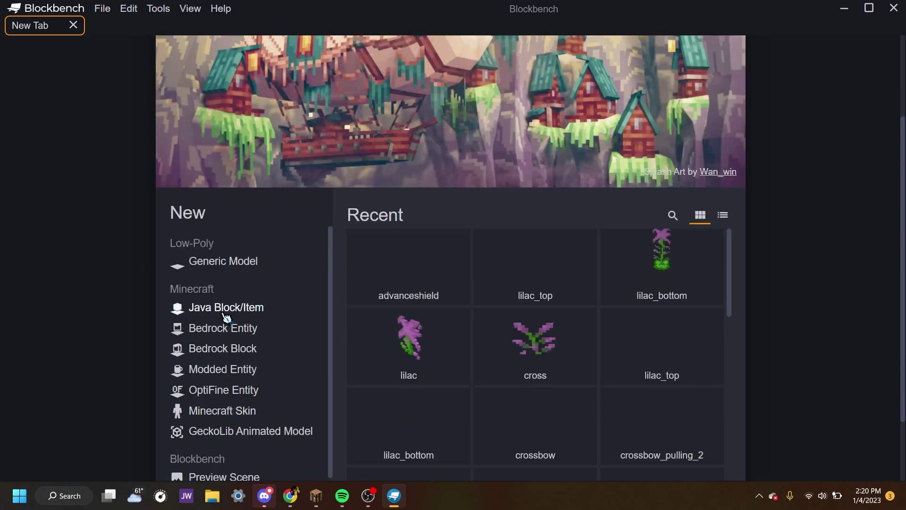
pyautogui.click(225, 308)
pyautogui.scroll(-1, 455, 454)
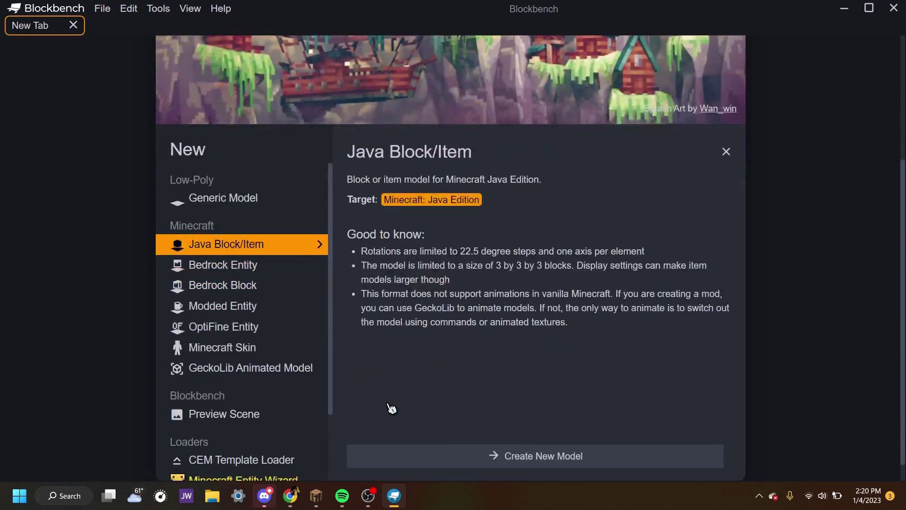
pyautogui.click(458, 448)
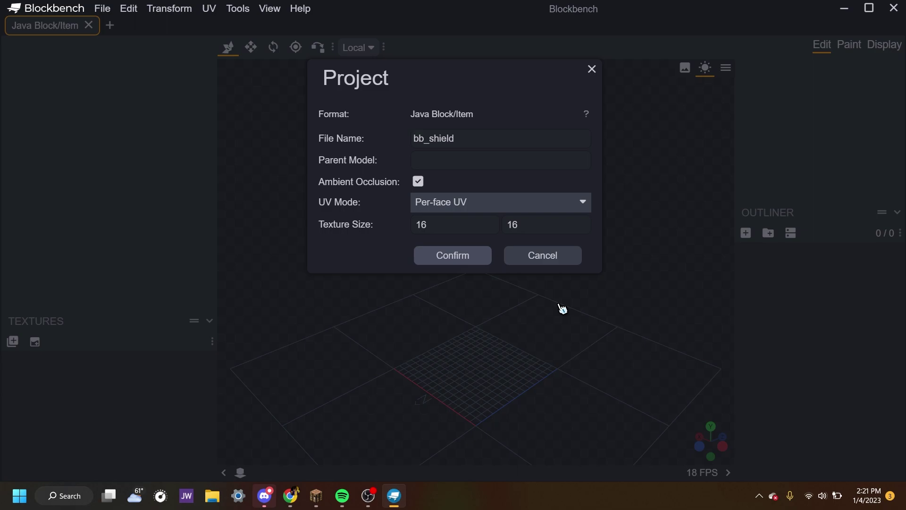
pyautogui.click(465, 256)
pyautogui.moveTo(465, 257); pyautogui.dragTo(531, 295)
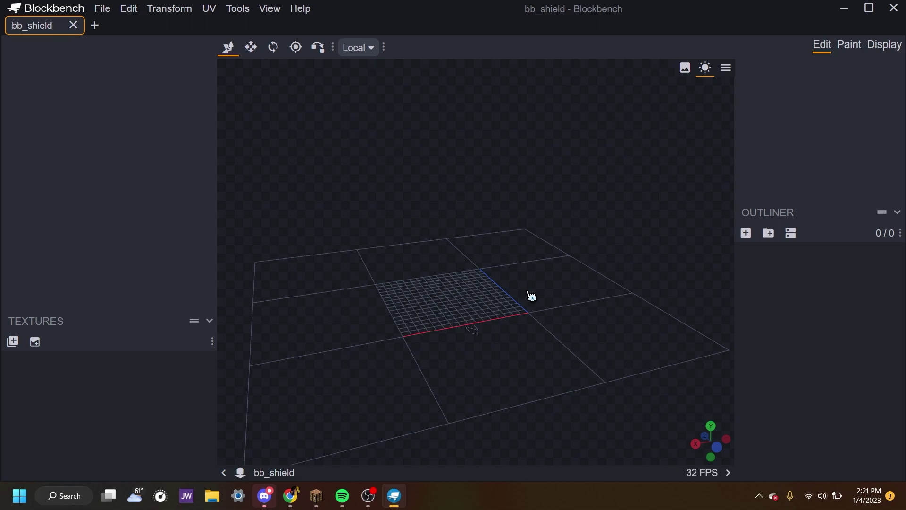
# Add two groups to the outliner and name them frame and base
pyautogui.moveTo(477, 309); pyautogui.dragTo(446, 304)
pyautogui.click(768, 232)
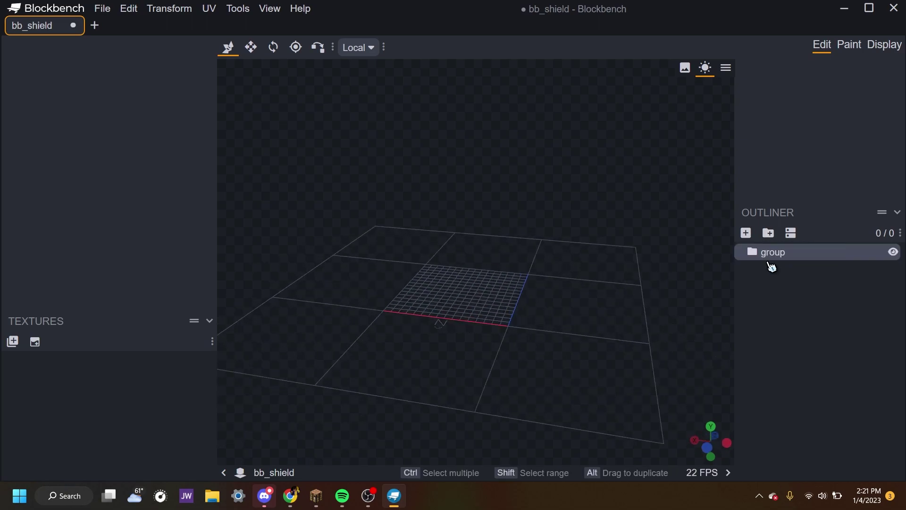
pyautogui.doubleClick(769, 257)
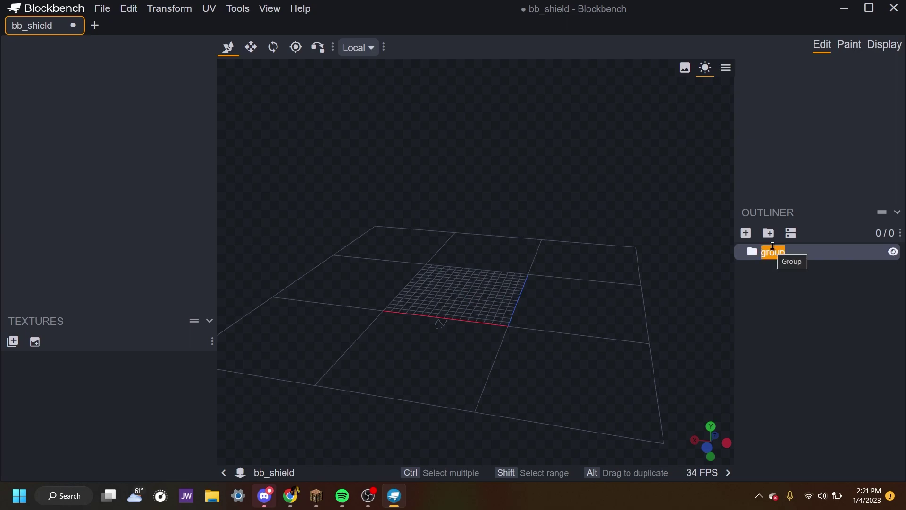
pyautogui.write('frame')
pyautogui.click(769, 233)
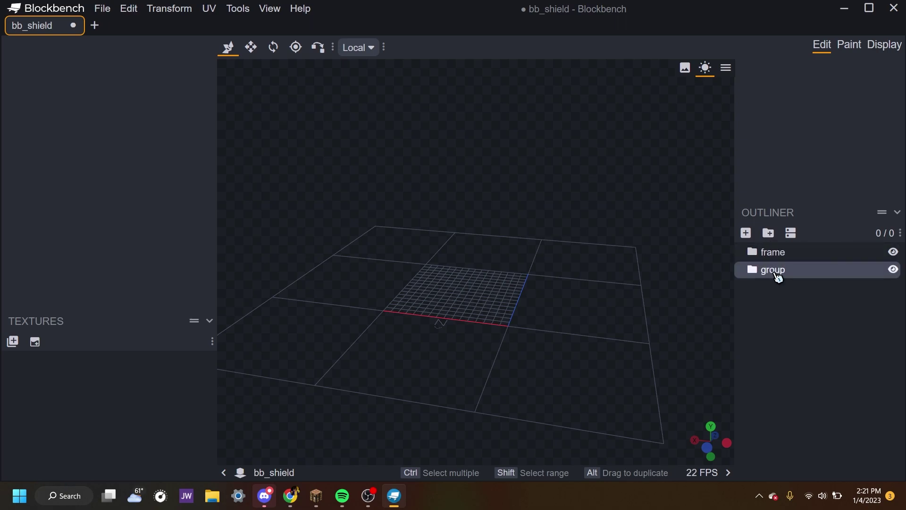
pyautogui.doubleClick(774, 271)
pyautogui.write('base')
pyautogui.press('Return')
# Add a third group to the outliner and name it handle
pyautogui.click(780, 237)
pyautogui.press('Delete')
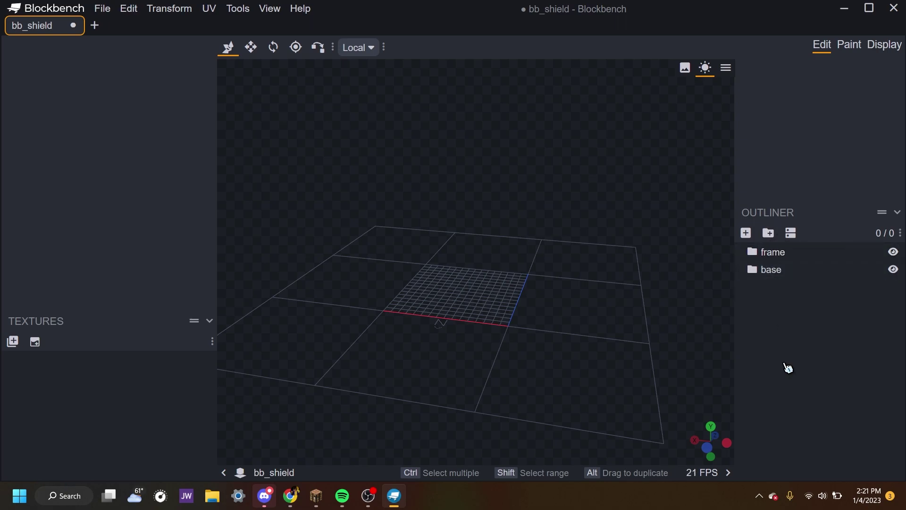
pyautogui.click(769, 232)
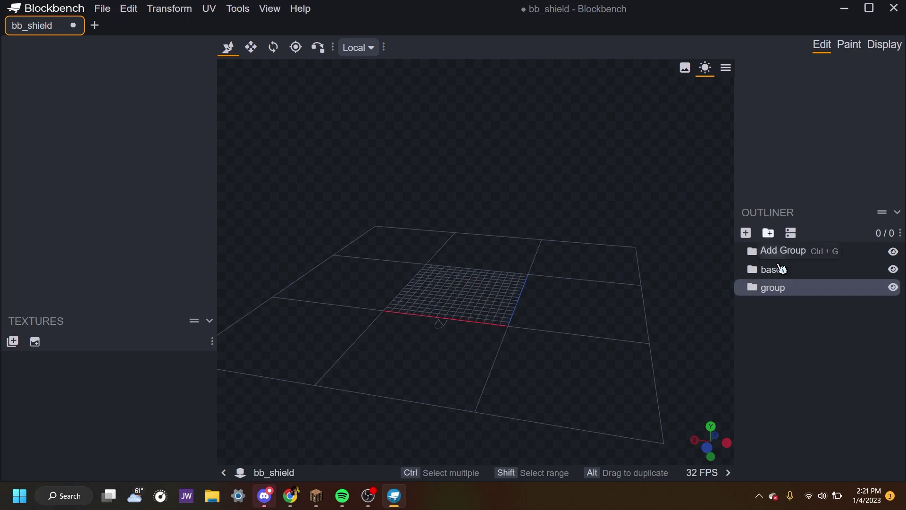
pyautogui.doubleClick(778, 294)
pyautogui.write('h')
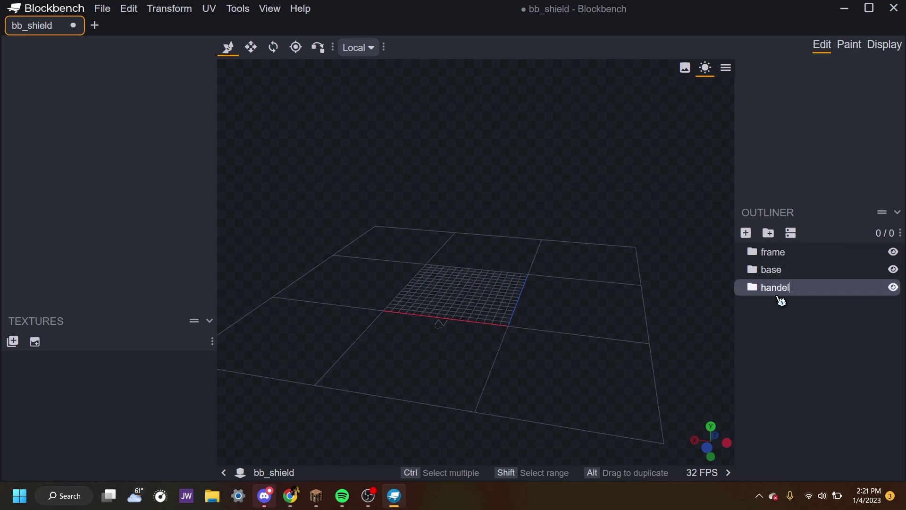
pyautogui.write('andle')
pyautogui.press('Return')
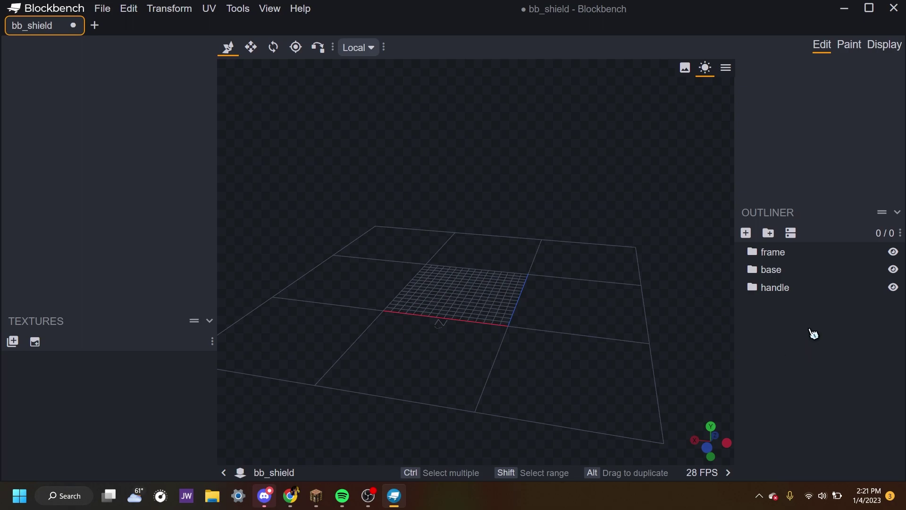
# Add a 2 × 2 × 2 cube to the frame group at position 7, 0, 7 and inflate it by 0.25
pyautogui.moveTo(476, 283); pyautogui.dragTo(475, 256, button='right')
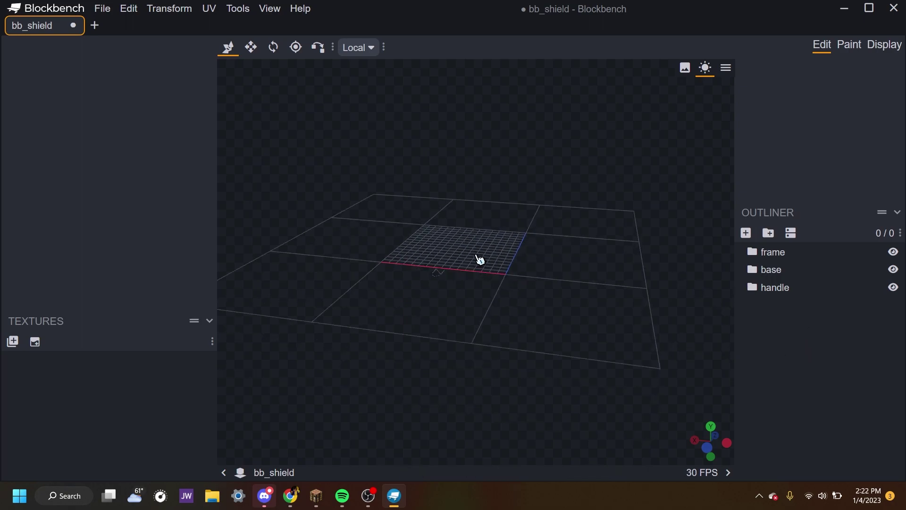
pyautogui.scroll(4, 528, 291)
pyautogui.moveTo(532, 295); pyautogui.dragTo(478, 287)
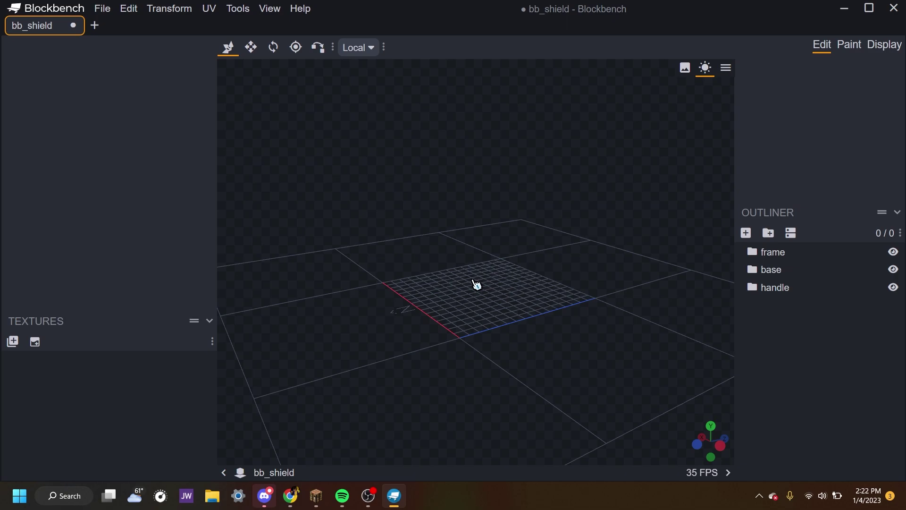
pyautogui.moveTo(477, 283); pyautogui.dragTo(427, 423)
pyautogui.moveTo(456, 361); pyautogui.dragTo(614, 283)
pyautogui.click(746, 233)
pyautogui.moveTo(578, 353); pyautogui.dragTo(407, 357)
pyautogui.moveTo(564, 335); pyautogui.dragTo(463, 356)
pyautogui.moveTo(480, 304); pyautogui.dragTo(614, 315)
pyautogui.moveTo(630, 316); pyautogui.dragTo(562, 286, button='right')
pyautogui.scroll(3, 562, 286)
pyautogui.press('s')
pyautogui.moveTo(522, 291); pyautogui.dragTo(511, 315)
pyautogui.moveTo(469, 326); pyautogui.dragTo(451, 339)
pyautogui.moveTo(496, 255); pyautogui.dragTo(498, 222)
pyautogui.keyDown('shift'); pyautogui.moveTo(755, 151); pyautogui.dragTo(768, 150); pyautogui.keyUp('shift')
# Duplicate the cube, move the copy to position 9, 0, 7 and set its inflate to 0
pyautogui.moveTo(524, 236); pyautogui.dragTo(672, 240)
pyautogui.scroll(-3, 672, 241)
pyautogui.hotkey('ctrl', 'd')
pyautogui.moveTo(414, 297); pyautogui.dragTo(365, 299)
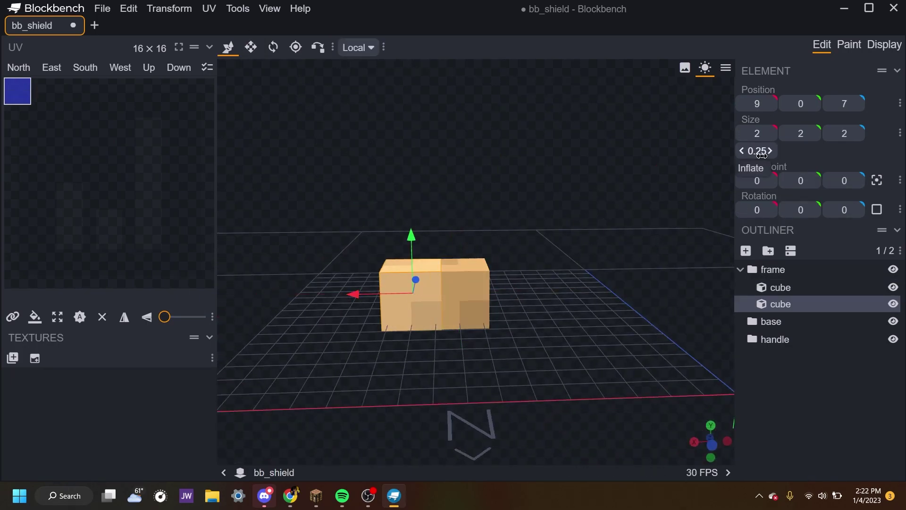
pyautogui.click(757, 151)
pyautogui.write('0')
pyautogui.press('Return')
# Set the copied cube's pivot point to 9, 0, 8 and rotate it 22.5 degrees around Z
pyautogui.moveTo(604, 269); pyautogui.dragTo(700, 204, button='right')
pyautogui.scroll(2, 600, 160)
pyautogui.click(877, 179)
pyautogui.moveTo(628, 201); pyautogui.dragTo(571, 214, button='right')
pyautogui.scroll(1, 519, 217)
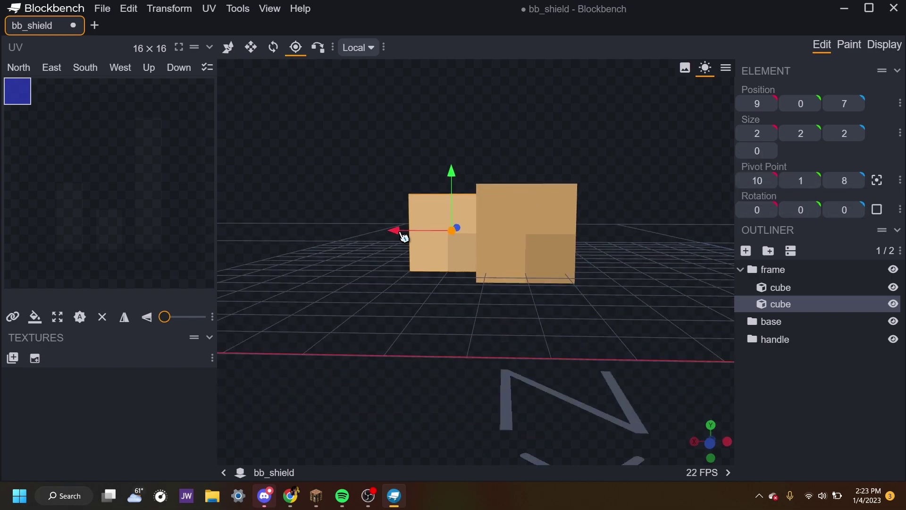
pyautogui.moveTo(398, 230); pyautogui.dragTo(429, 230)
pyautogui.moveTo(489, 185); pyautogui.dragTo(491, 217)
pyautogui.moveTo(416, 155); pyautogui.dragTo(410, 144)
pyautogui.click(273, 47)
pyautogui.moveTo(462, 228); pyautogui.dragTo(491, 218)
# Stretch the rotated cube to a length of 6 along X to form the lower slanted arm
pyautogui.press('s')
pyautogui.scroll(-2, 444, 246)
pyautogui.moveTo(392, 265); pyautogui.dragTo(336, 262)
# Duplicate the inflated bottom cube and place the copy at position 14, 2, 7 at the arm's outer end
pyautogui.click(538, 315)
pyautogui.hotkey('ctrl', 'd')
pyautogui.moveTo(502, 316); pyautogui.dragTo(352, 315)
pyautogui.moveTo(395, 276); pyautogui.dragTo(396, 224)
pyautogui.moveTo(373, 267); pyautogui.dragTo(346, 268)
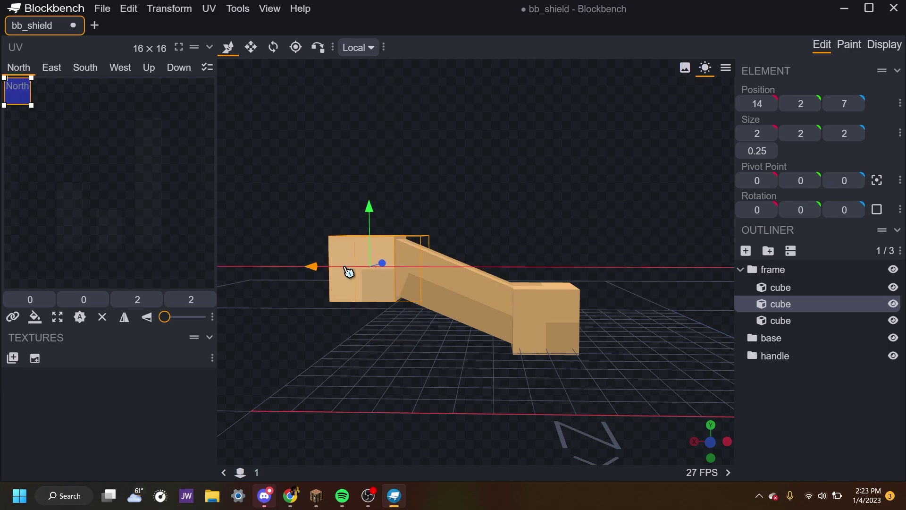
pyautogui.moveTo(427, 420)
pyautogui.mouseDown()
pyautogui.moveTo(425, 396)
pyautogui.moveTo(425, 420)
pyautogui.mouseUp()
pyautogui.moveTo(383, 216)
pyautogui.mouseDown()
pyautogui.moveTo(385, 266)
pyautogui.moveTo(383, 216)
pyautogui.mouseUp()
# Duplicate the corner cube and stretch the copy upward into a tall vertical post
pyautogui.moveTo(441, 372); pyautogui.dragTo(442, 418, button='right')
pyautogui.hotkey('ctrl', 'd')
pyautogui.moveTo(373, 251); pyautogui.dragTo(372, 209)
pyautogui.press('s')
pyautogui.scroll(-2, 369, 206)
pyautogui.moveTo(377, 201); pyautogui.dragTo(392, 260, button='right')
pyautogui.moveTo(397, 258); pyautogui.dragTo(398, 115)
# Duplicate the lower corner cube and move the copy up to position 14, 14, 7 on top of the post
pyautogui.click(398, 361)
pyautogui.hotkey('ctrl', 'd')
pyautogui.moveTo(398, 218); pyautogui.dragTo(411, 74)
pyautogui.moveTo(562, 293); pyautogui.dragTo(482, 327, button='right')
pyautogui.moveTo(482, 328); pyautogui.dragTo(468, 349)
# Duplicate the upper corner cube, set the copy's inflate to 0 and move it to position 12, 14, 7
pyautogui.hotkey('ctrl', 'd')
pyautogui.click(758, 152)
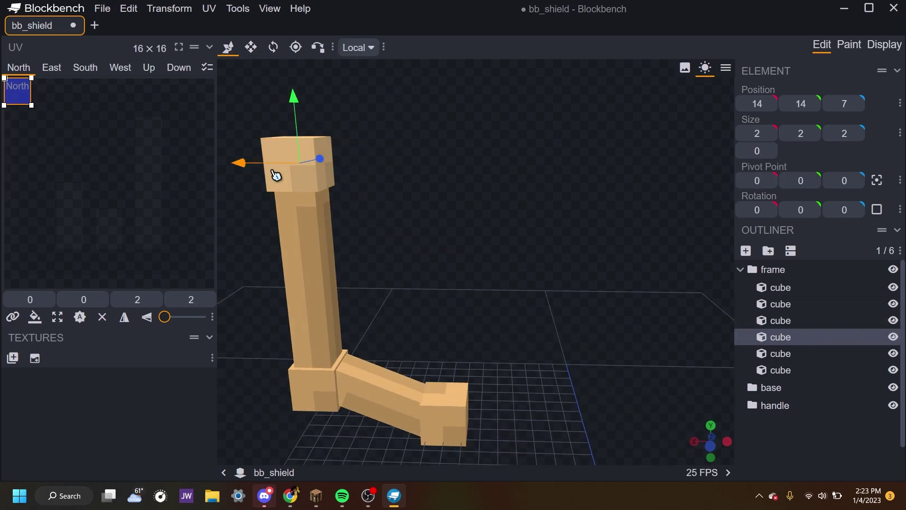
pyautogui.moveTo(240, 162); pyautogui.dragTo(284, 59)
pyautogui.moveTo(359, 108); pyautogui.dragTo(451, 174, button='right')
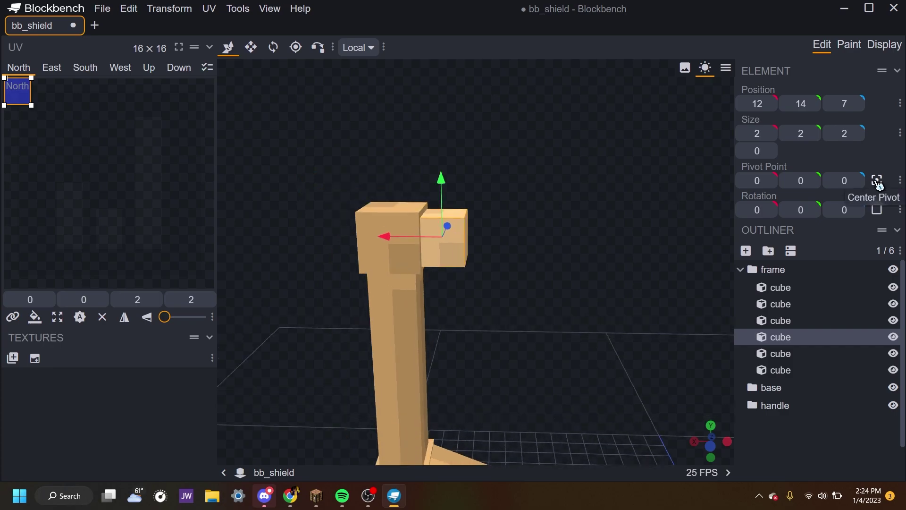
# Pivot and rotate the upper inner cube so it slopes up toward the centre, and stretch it into the upper slanted arm
pyautogui.click(877, 180)
pyautogui.click(296, 45)
pyautogui.moveTo(439, 203)
pyautogui.mouseDown()
pyautogui.moveTo(454, 179)
pyautogui.moveTo(444, 191)
pyautogui.mouseUp()
pyautogui.moveTo(392, 240); pyautogui.dragTo(354, 105)
pyautogui.click(273, 48)
pyautogui.moveTo(449, 278); pyautogui.dragTo(465, 252)
pyautogui.moveTo(487, 257); pyautogui.dragTo(411, 302)
pyautogui.click(251, 46)
pyautogui.moveTo(443, 245); pyautogui.dragTo(392, 106)
# Duplicate the bottom centre cube and move the copy up to the inner end of the upper slanted arm
pyautogui.click(418, 395)
pyautogui.hotkey('ctrl', 'd')
pyautogui.click(307, 188)
pyautogui.press('s')
pyautogui.moveTo(354, 168); pyautogui.dragTo(415, 146)
pyautogui.moveTo(493, 338); pyautogui.dragTo(534, 319)
pyautogui.scroll(-4, 520, 315)
pyautogui.click(510, 311)
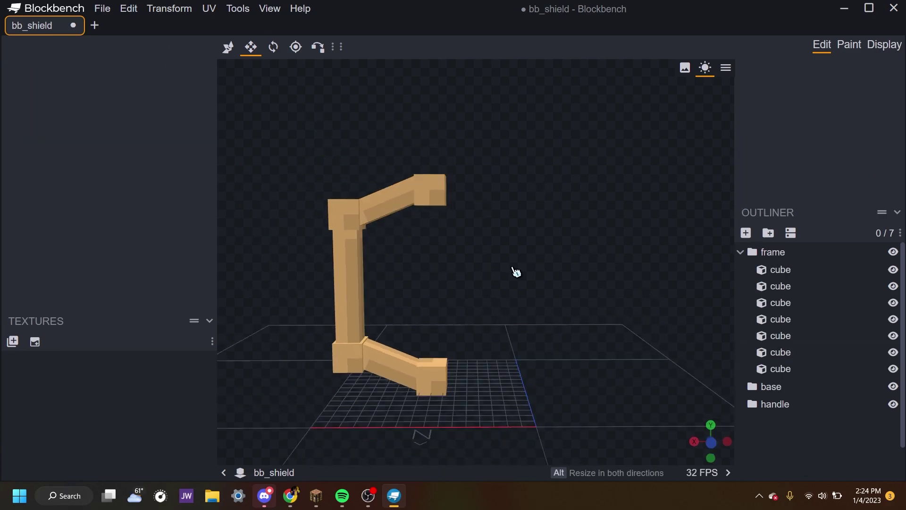
# Duplicate the five cubes forming the frame's side and flip the copies along X to complete the opposite side
pyautogui.moveTo(516, 271); pyautogui.dragTo(397, 245)
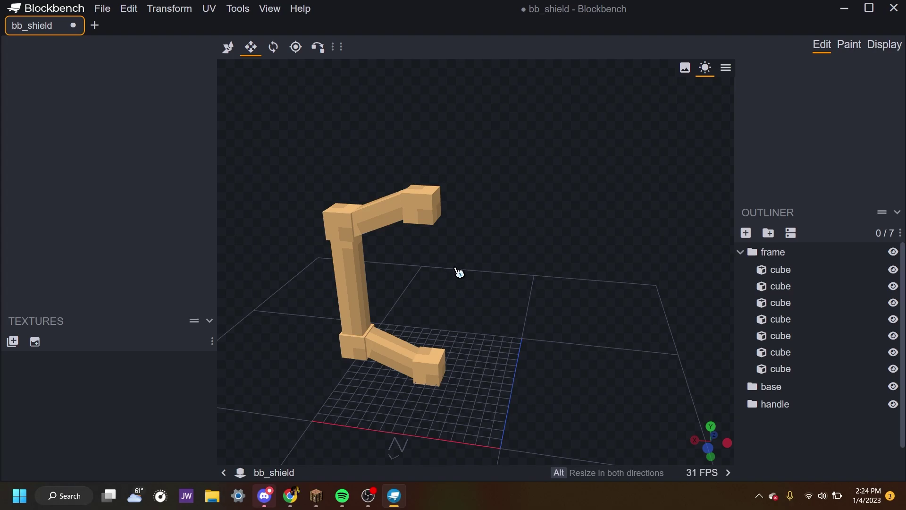
pyautogui.moveTo(460, 271); pyautogui.dragTo(529, 318)
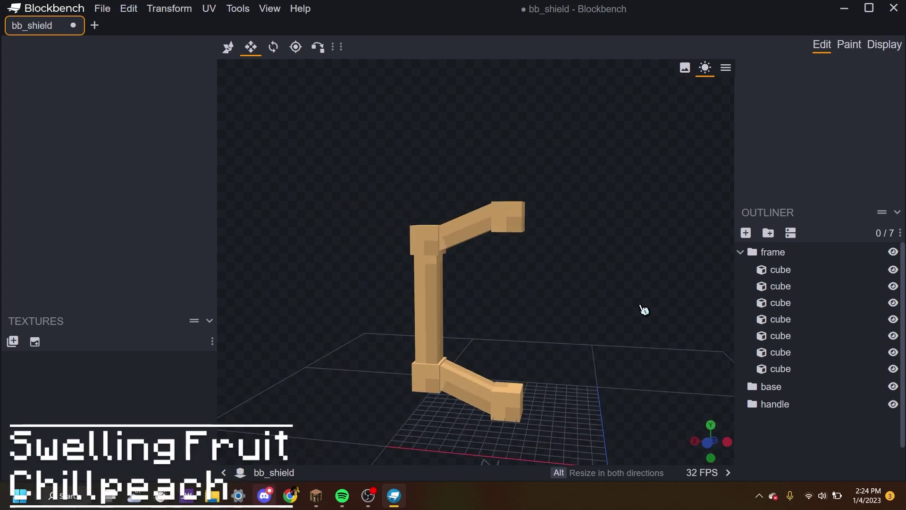
pyautogui.moveTo(628, 309); pyautogui.dragTo(291, 247)
pyautogui.moveTo(333, 171); pyautogui.dragTo(458, 444)
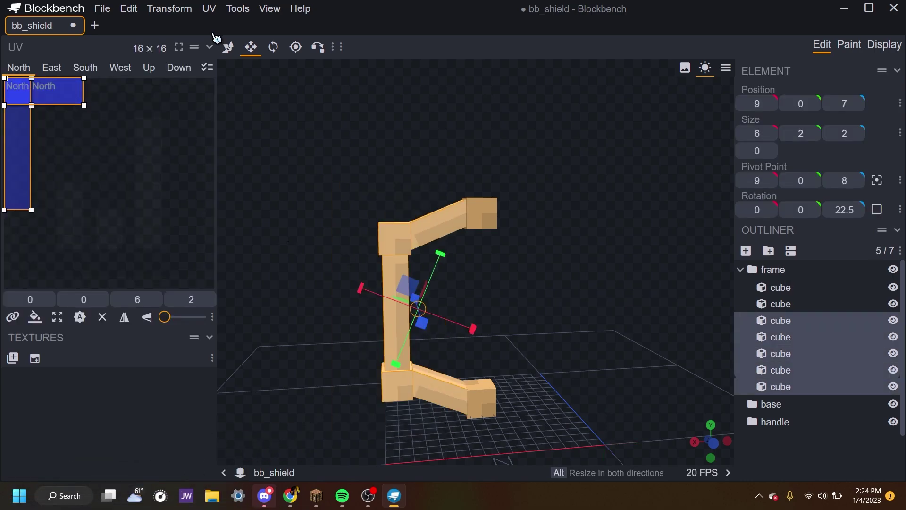
pyautogui.hotkey('ctrl', 'd')
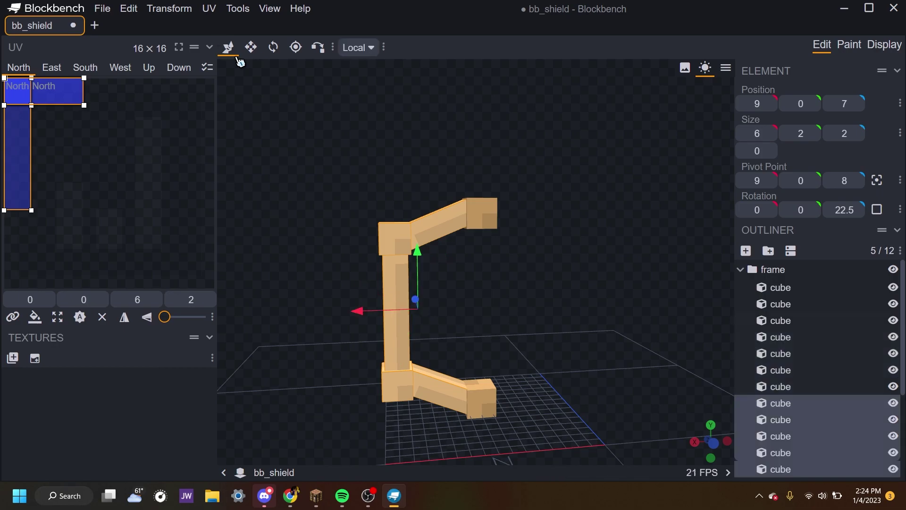
pyautogui.click(182, 12)
pyautogui.moveTo(185, 61)
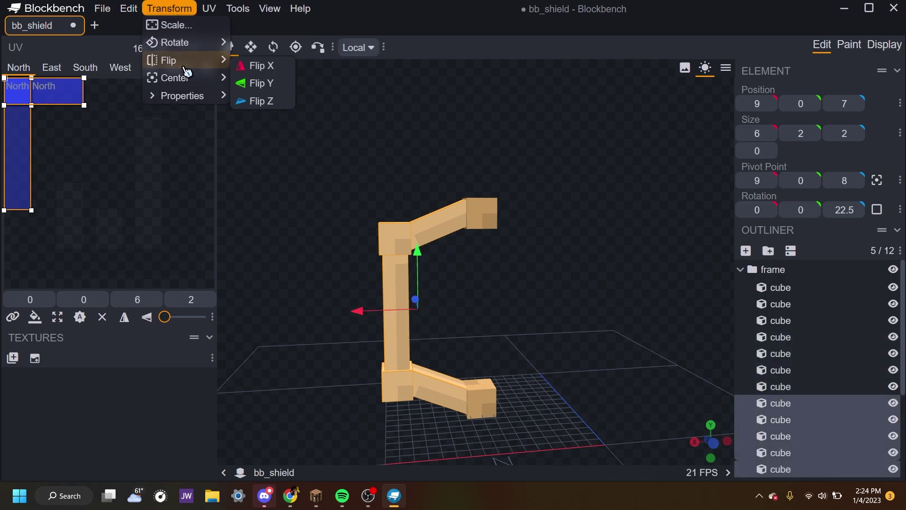
pyautogui.click(259, 60)
pyautogui.scroll(-5, 840, 376)
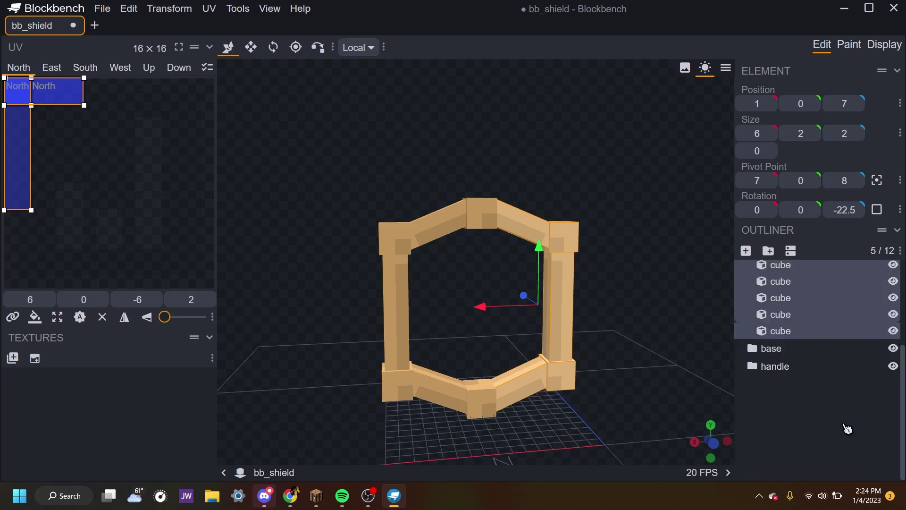
pyautogui.click(605, 283)
pyautogui.moveTo(605, 283); pyautogui.dragTo(581, 296)
pyautogui.moveTo(449, 148); pyautogui.dragTo(497, 145)
pyautogui.moveTo(557, 168); pyautogui.dragTo(390, 210)
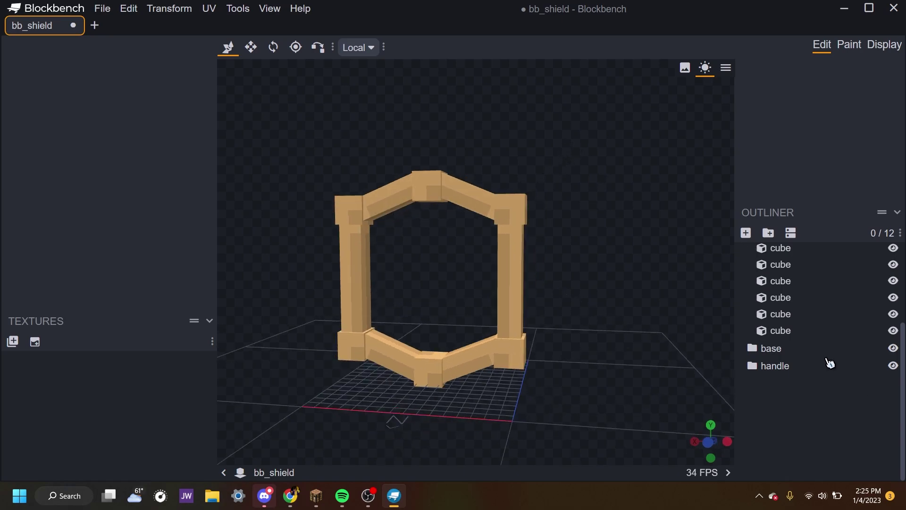
# Examine the shield's frame, base panel and handle from the front, back and sides
pyautogui.moveTo(780, 350); pyautogui.dragTo(786, 370)
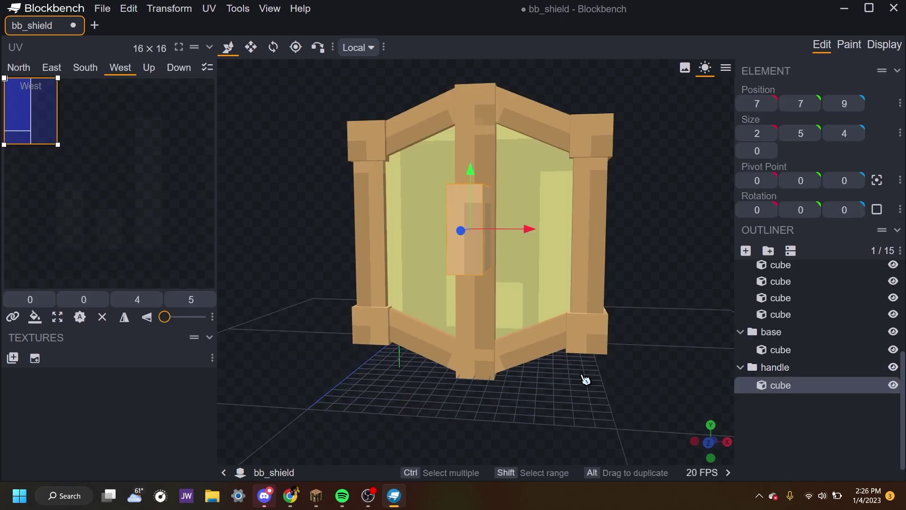
pyautogui.moveTo(586, 378); pyautogui.dragTo(438, 381)
pyautogui.scroll(-3, 391, 329)
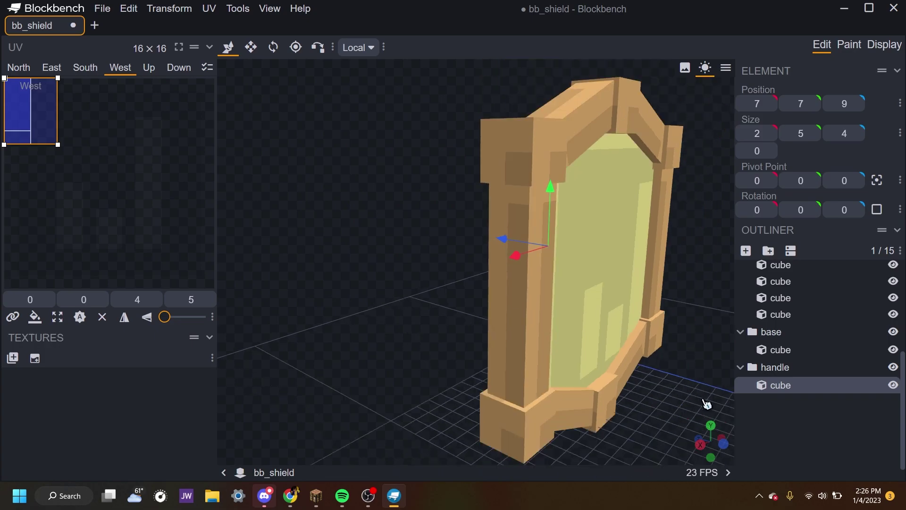
pyautogui.click(781, 424)
pyautogui.moveTo(635, 392); pyautogui.dragTo(469, 298)
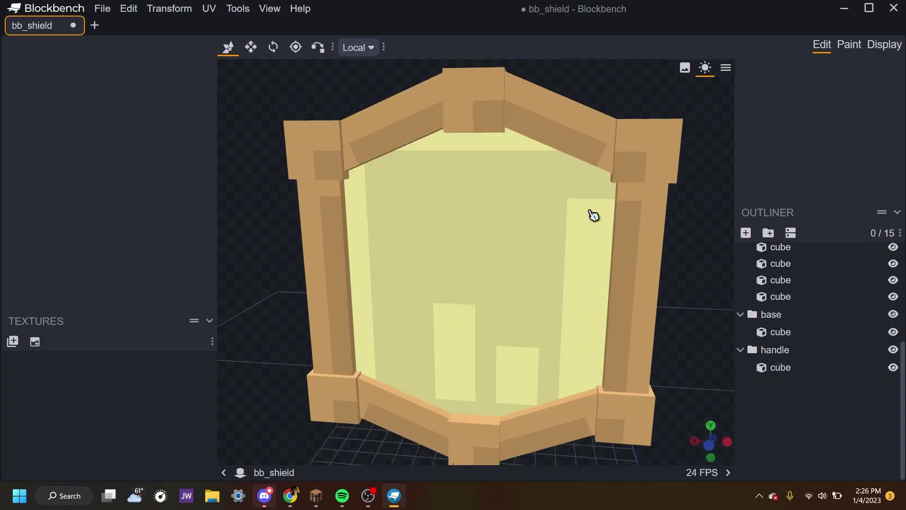
pyautogui.moveTo(661, 257); pyautogui.dragTo(388, 233)
pyautogui.moveTo(526, 368); pyautogui.dragTo(610, 213)
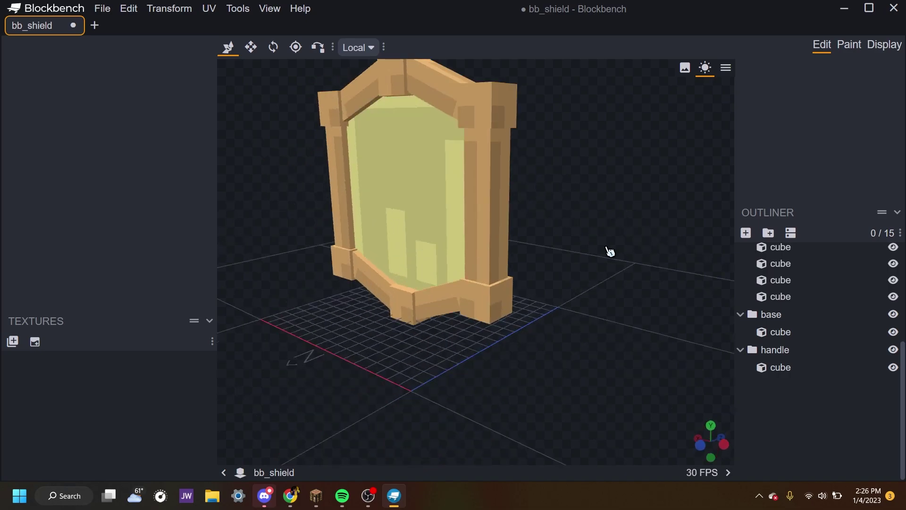
pyautogui.moveTo(610, 251); pyautogui.dragTo(613, 266)
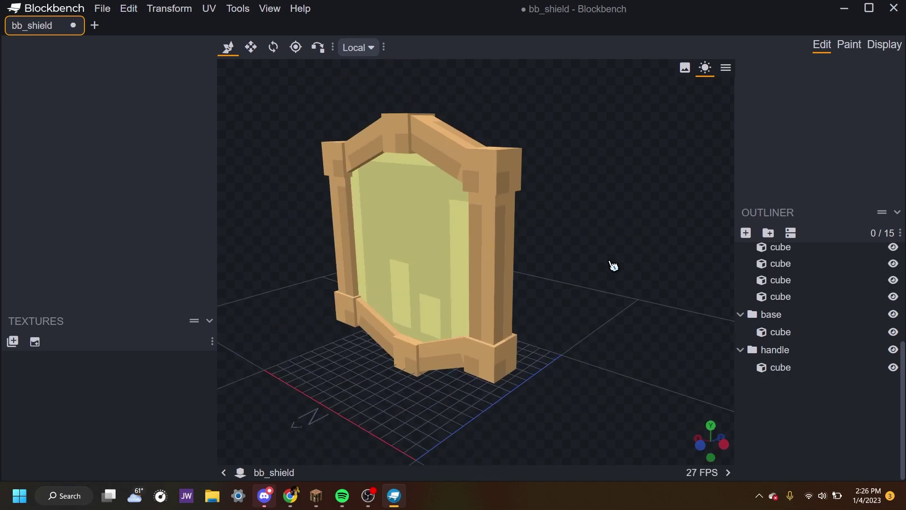
# Create a 16x texture template named bb_shield for all cubes of the shield
pyautogui.hotkey('ctrl', 'a')
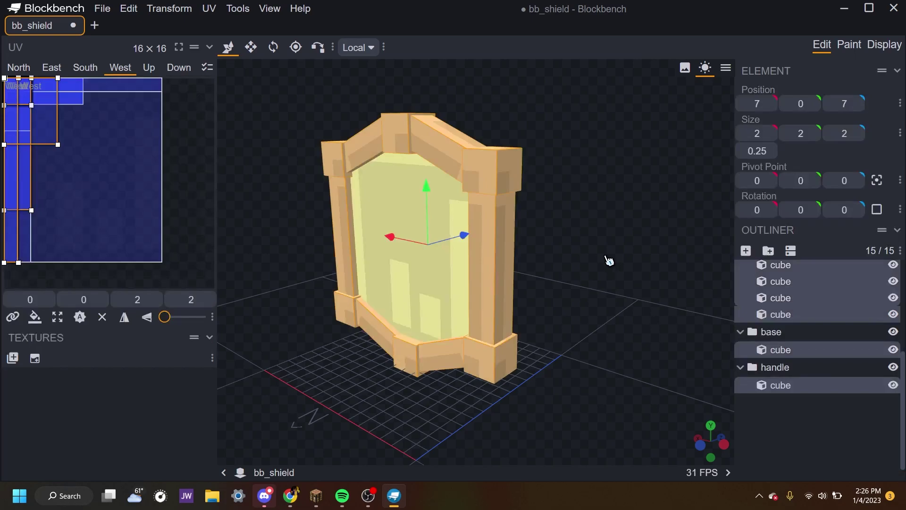
pyautogui.click(35, 359)
pyautogui.moveTo(518, 114); pyautogui.dragTo(399, 110)
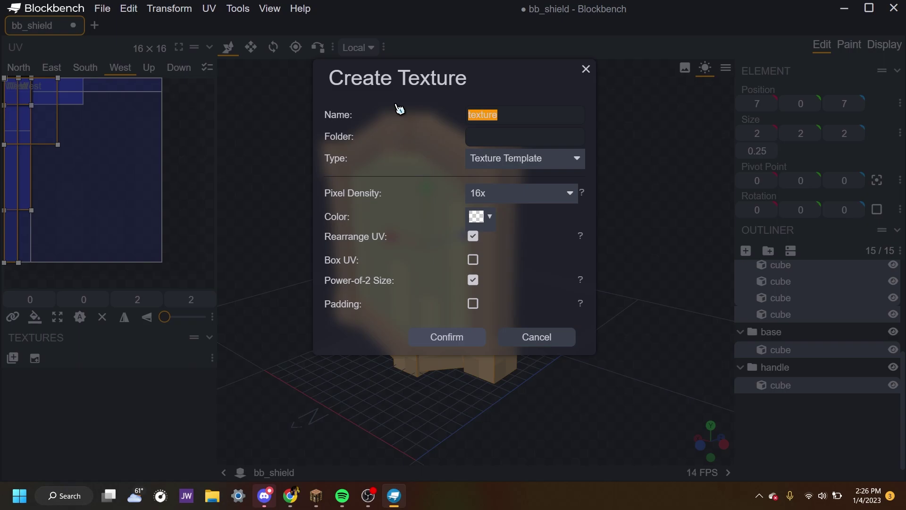
pyautogui.write('bb_shield')
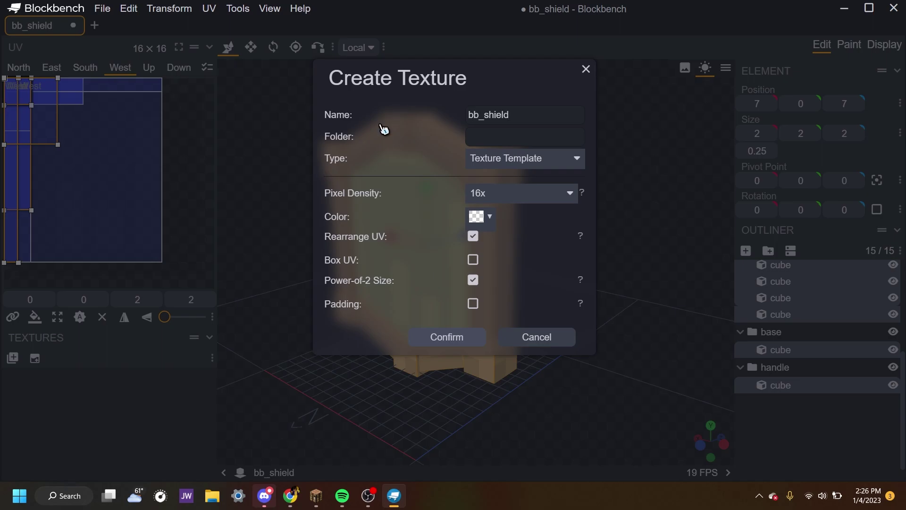
pyautogui.click(447, 337)
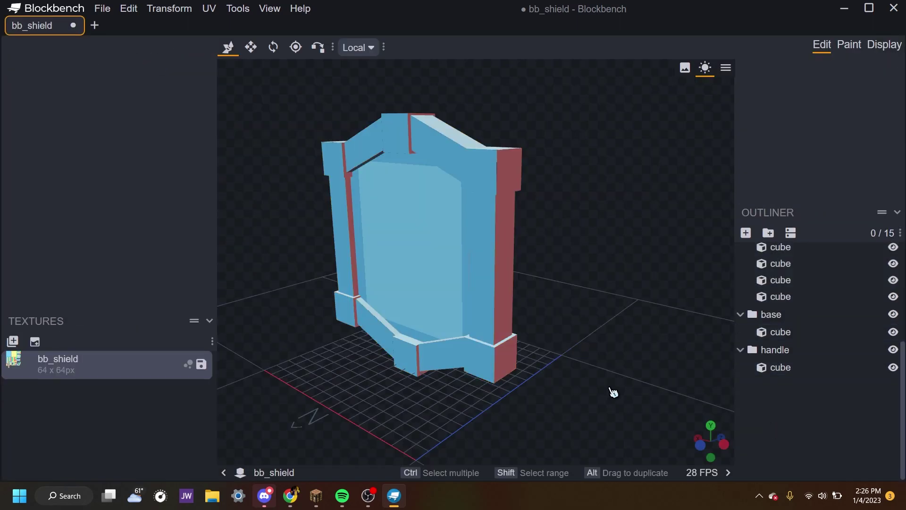
pyautogui.moveTo(459, 347); pyautogui.dragTo(732, 368)
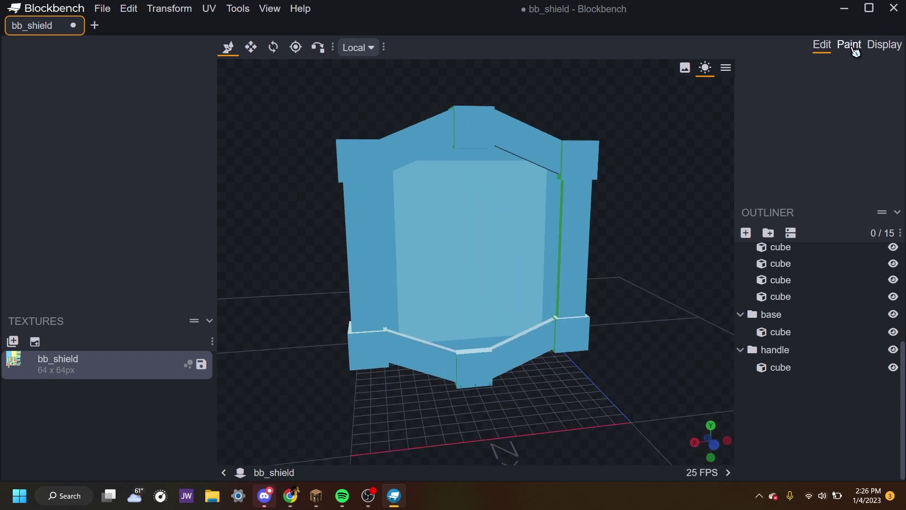
# Switch to painting and collapse the frame, base and handle groups in the outliner
pyautogui.click(850, 45)
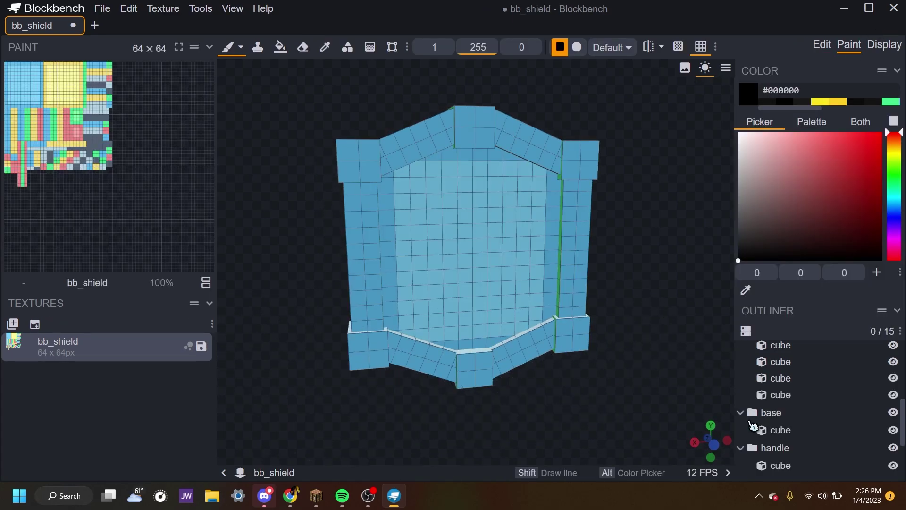
pyautogui.scroll(2, 829, 425)
pyautogui.scroll(-4, 829, 422)
pyautogui.scroll(5, 829, 422)
pyautogui.click(741, 350)
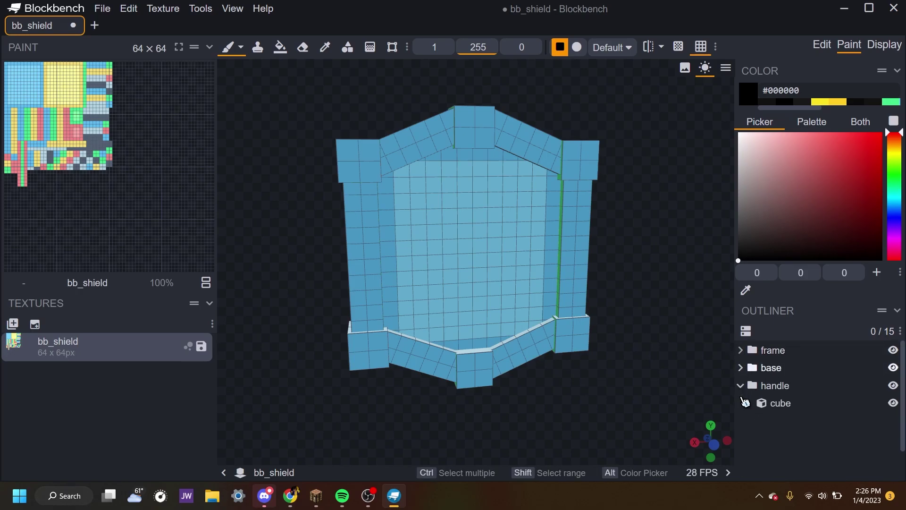
pyautogui.click(741, 385)
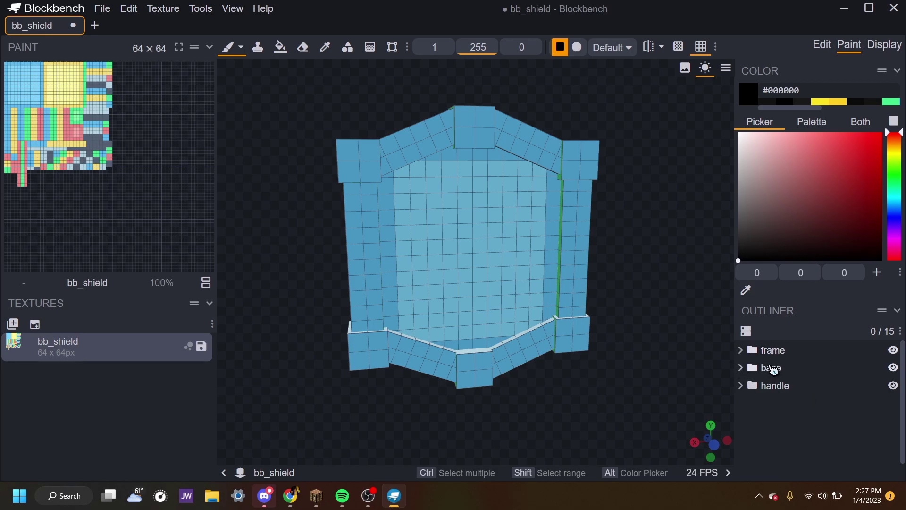
# Hide the frame and handle groups so only the base panel is shown
pyautogui.moveTo(639, 190); pyautogui.dragTo(650, 277)
pyautogui.click(893, 351)
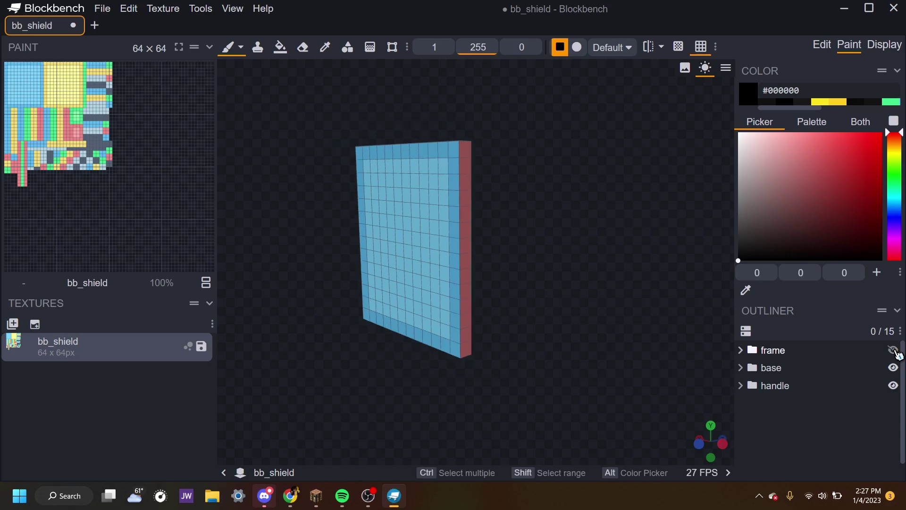
pyautogui.click(893, 350)
pyautogui.click(894, 386)
pyautogui.click(894, 368)
pyautogui.click(893, 368)
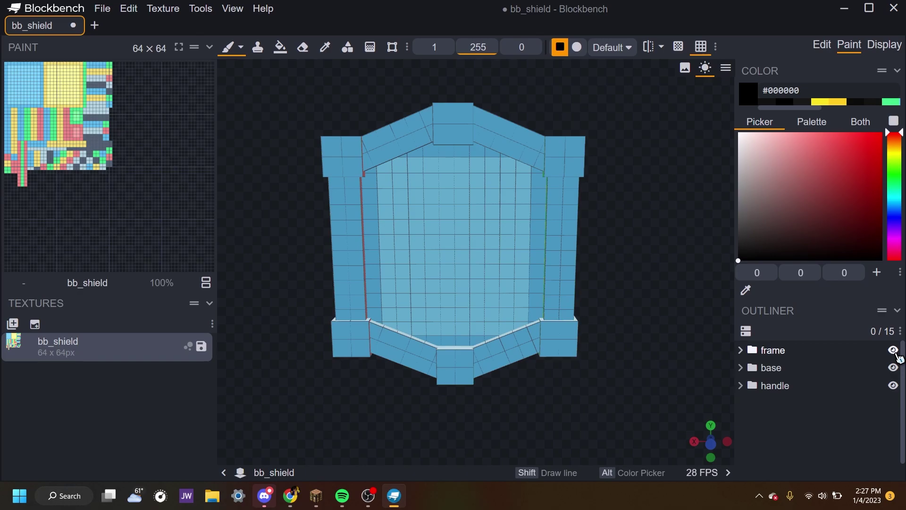
pyautogui.click(893, 350)
pyautogui.click(894, 385)
pyautogui.moveTo(593, 255); pyautogui.dragTo(682, 248)
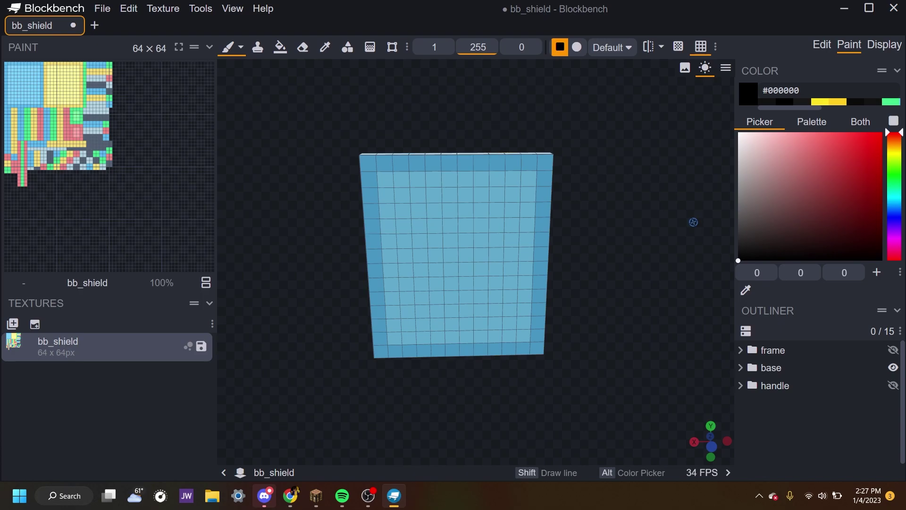
# Fill the faces of the base panel with dark brown #5b2c07
pyautogui.click(900, 145)
pyautogui.moveTo(882, 220); pyautogui.dragTo(874, 219)
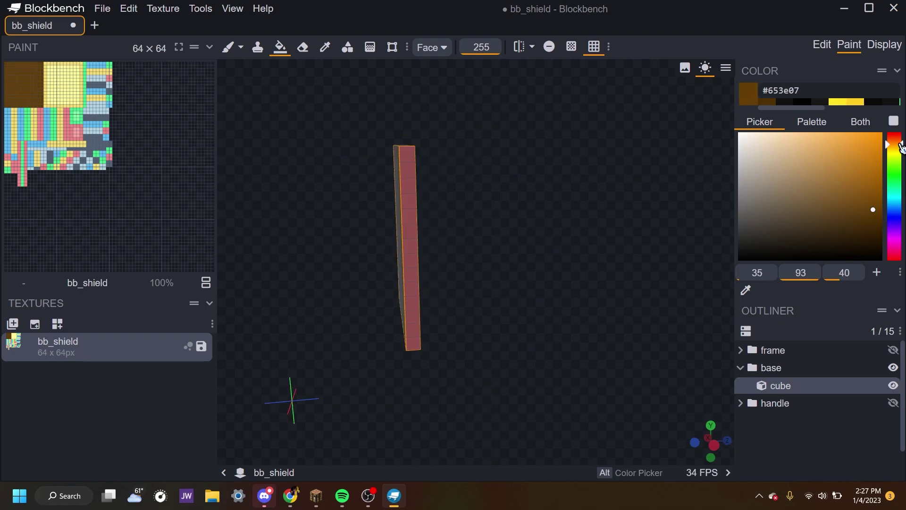
pyautogui.moveTo(872, 209); pyautogui.dragTo(874, 216)
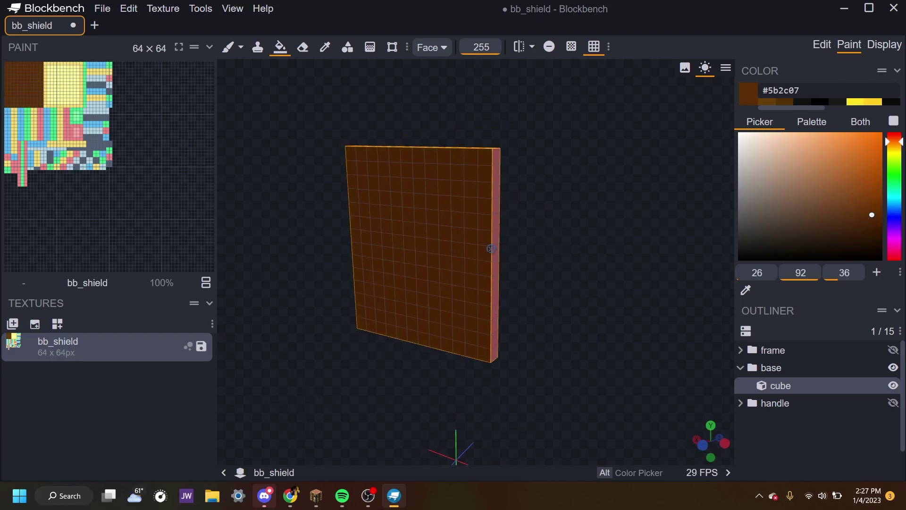
pyautogui.click(478, 298)
pyautogui.moveTo(478, 298); pyautogui.dragTo(432, 231, button='middle')
pyautogui.click(475, 289)
# Brush scattered darker #4b2305 brown pixels over the front face of the base panel
pyautogui.click(873, 222)
pyautogui.moveTo(607, 236); pyautogui.dragTo(567, 241, button='middle')
pyautogui.press('b')
pyautogui.moveTo(562, 370); pyautogui.dragTo(545, 335)
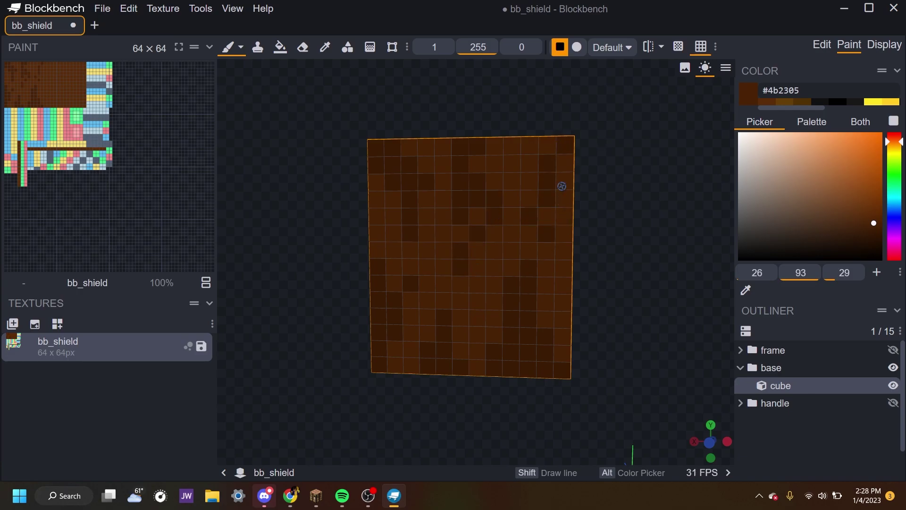
pyautogui.moveTo(638, 247); pyautogui.dragTo(643, 250)
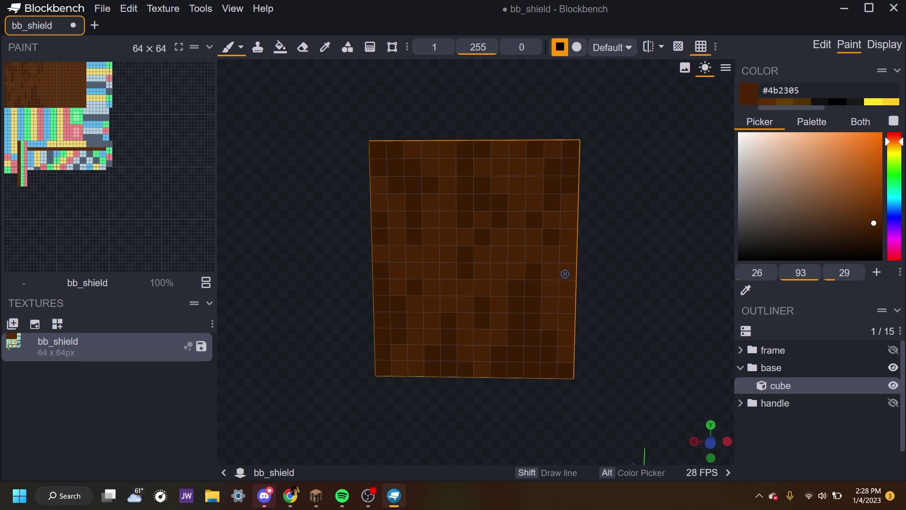
pyautogui.moveTo(565, 274); pyautogui.dragTo(566, 287)
pyautogui.moveTo(596, 278); pyautogui.dragTo(597, 285)
pyautogui.click(429, 245)
pyautogui.moveTo(627, 255); pyautogui.dragTo(631, 247)
# Scatter lighter brown #62320c pixels across the base panel's front face for a wood-like texture
pyautogui.scroll(4, 661, 251)
pyautogui.moveTo(875, 224); pyautogui.dragTo(862, 207)
pyautogui.click(539, 328)
pyautogui.press('c')
pyautogui.press('b')
pyautogui.moveTo(529, 336)
pyautogui.mouseDown()
pyautogui.moveTo(534, 312)
pyautogui.moveTo(528, 330)
pyautogui.mouseUp()
pyautogui.click(556, 291)
pyautogui.click(539, 356)
pyautogui.click(864, 211)
pyautogui.click(506, 399)
pyautogui.click(479, 338)
pyautogui.moveTo(361, 339); pyautogui.dragTo(362, 358)
pyautogui.moveTo(338, 310); pyautogui.dragTo(339, 286)
pyautogui.moveTo(339, 238); pyautogui.dragTo(338, 214)
pyautogui.moveTo(386, 215); pyautogui.dragTo(386, 165)
pyautogui.click(477, 185)
pyautogui.moveTo(605, 141); pyautogui.dragTo(605, 165)
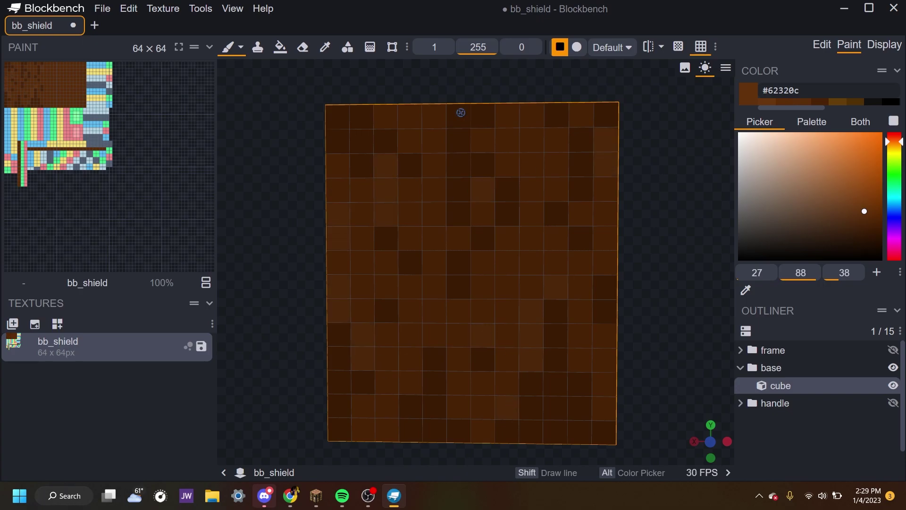
pyautogui.click(459, 123)
pyautogui.click(411, 430)
pyautogui.moveTo(553, 406); pyautogui.dragTo(578, 430)
# Add short vertical streaks in brown #462206 to the base panel's front face
pyautogui.click(870, 225)
pyautogui.click(339, 166)
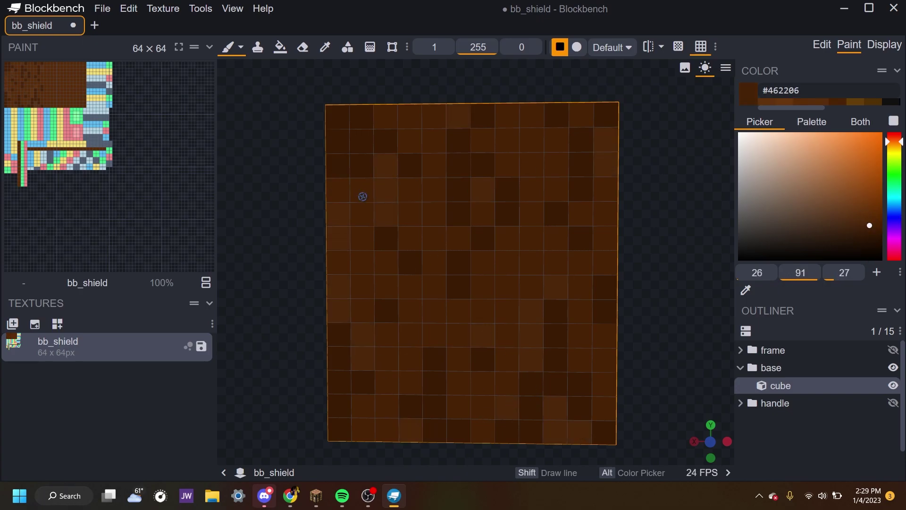
pyautogui.click(363, 196)
pyautogui.click(385, 118)
pyautogui.moveTo(385, 214); pyautogui.dragTo(385, 191)
pyautogui.moveTo(435, 336); pyautogui.dragTo(435, 312)
pyautogui.moveTo(507, 263); pyautogui.dragTo(507, 312)
pyautogui.moveTo(693, 230); pyautogui.dragTo(782, 445)
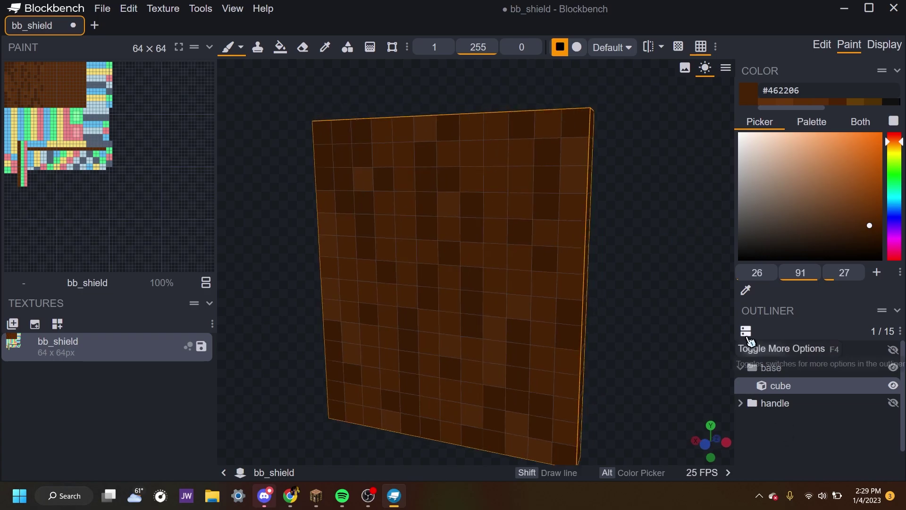
# Return to editing and move the base cube's south-face UV onto the painted wood area of the texture
pyautogui.click(822, 44)
pyautogui.moveTo(657, 233); pyautogui.dragTo(522, 169)
pyautogui.click(522, 169)
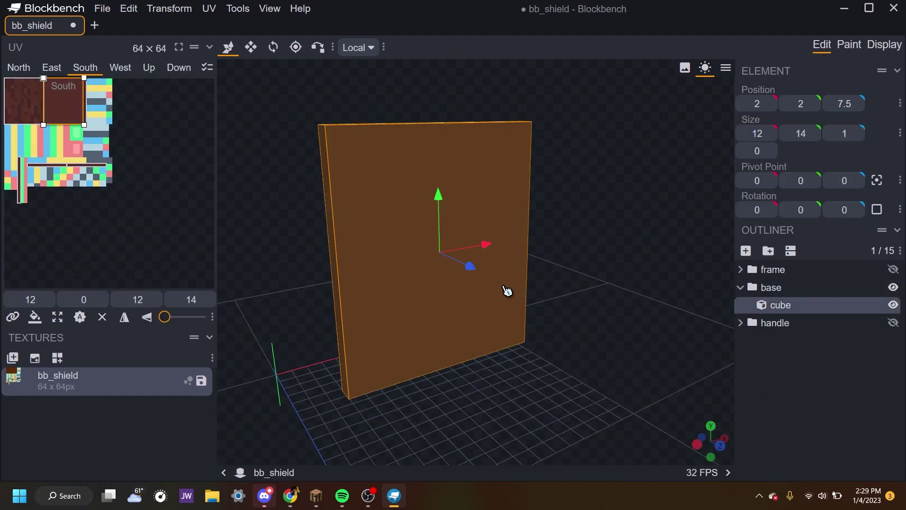
pyautogui.moveTo(63, 105); pyautogui.dragTo(5, 99)
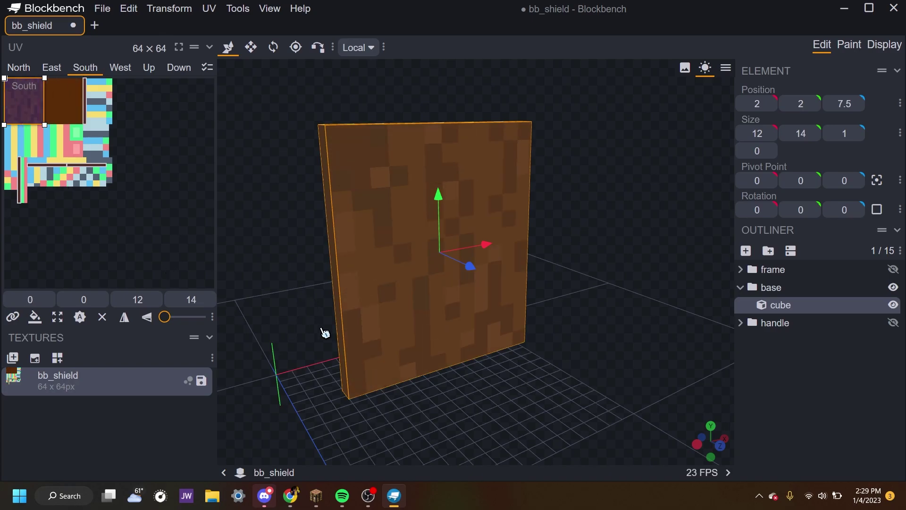
pyautogui.moveTo(325, 333); pyautogui.dragTo(184, 371)
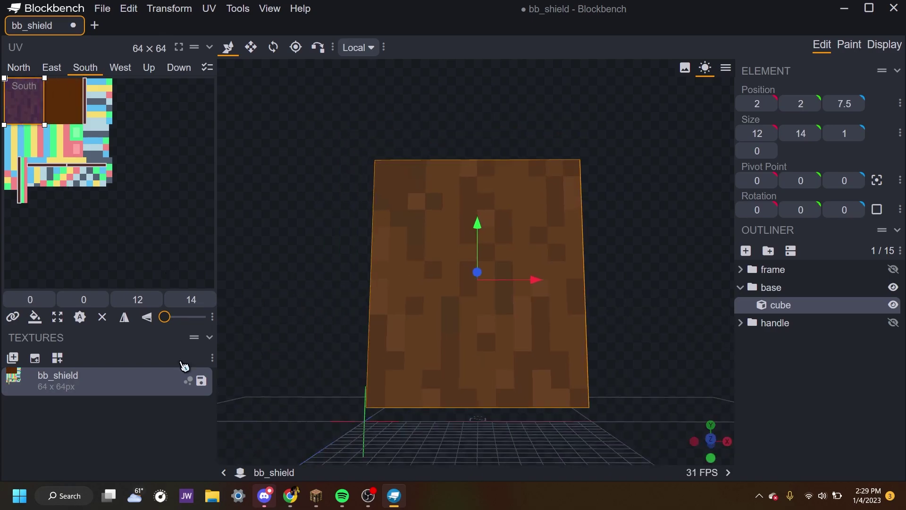
# Mirror the base cube's south-face UV horizontally and vertically
pyautogui.click(146, 316)
pyautogui.click(124, 317)
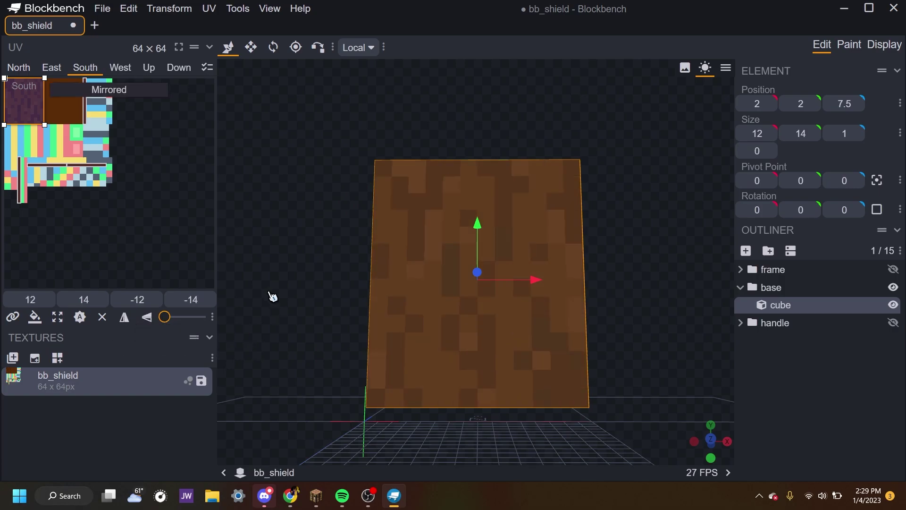
pyautogui.moveTo(273, 295); pyautogui.dragTo(388, 321)
pyautogui.click(653, 361)
pyautogui.moveTo(654, 360); pyautogui.dragTo(618, 296)
# Show the frame and handle groups again alongside the wooden base
pyautogui.click(893, 252)
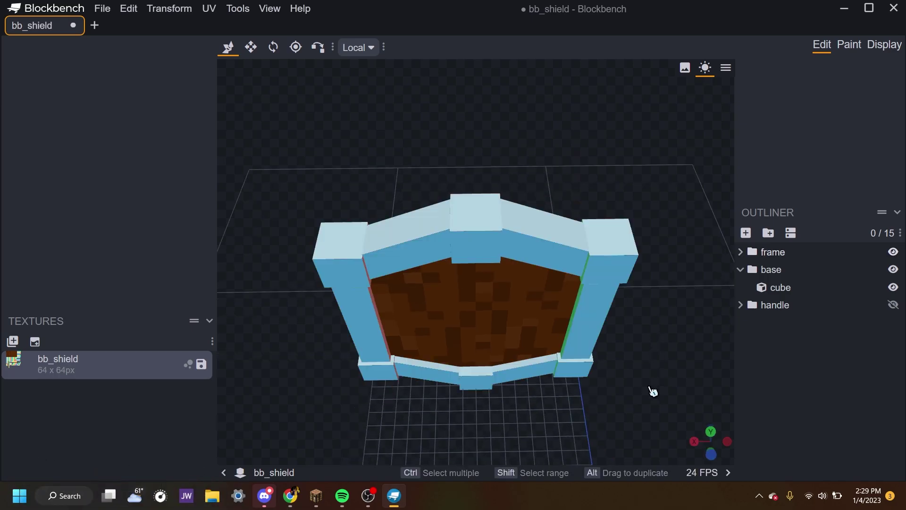
pyautogui.moveTo(654, 392); pyautogui.dragTo(642, 317)
pyautogui.click(894, 252)
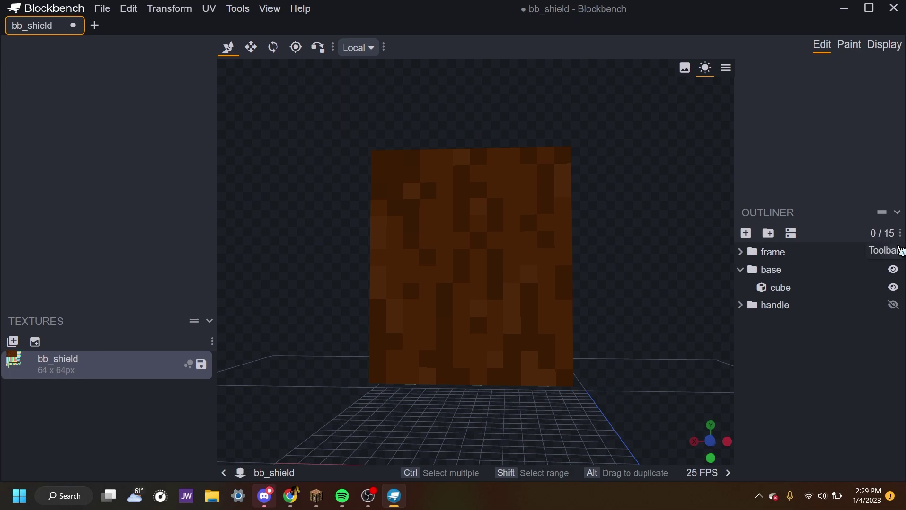
pyautogui.click(893, 252)
pyautogui.click(894, 305)
pyautogui.moveTo(712, 322); pyautogui.dragTo(623, 325)
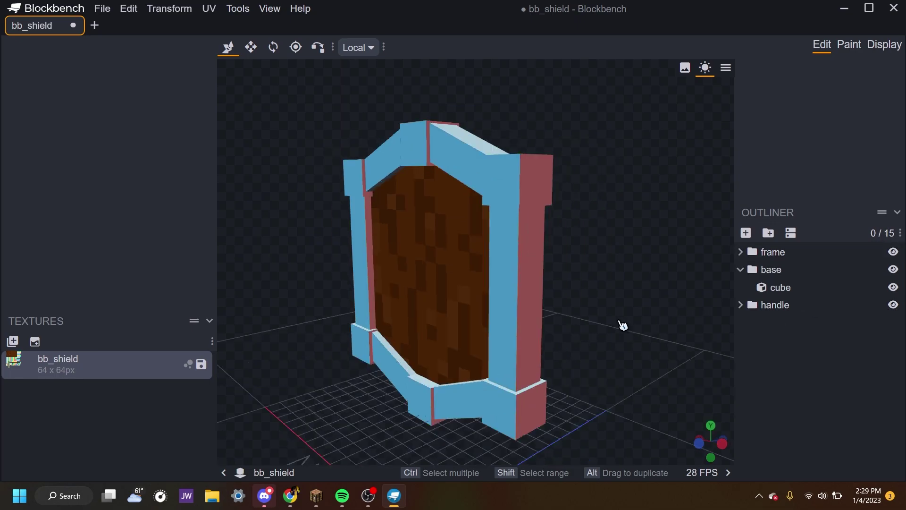
# Switch to painting, hide the base and handle groups, and fill the frame cubes' faces with yellow #fee318
pyautogui.click(849, 44)
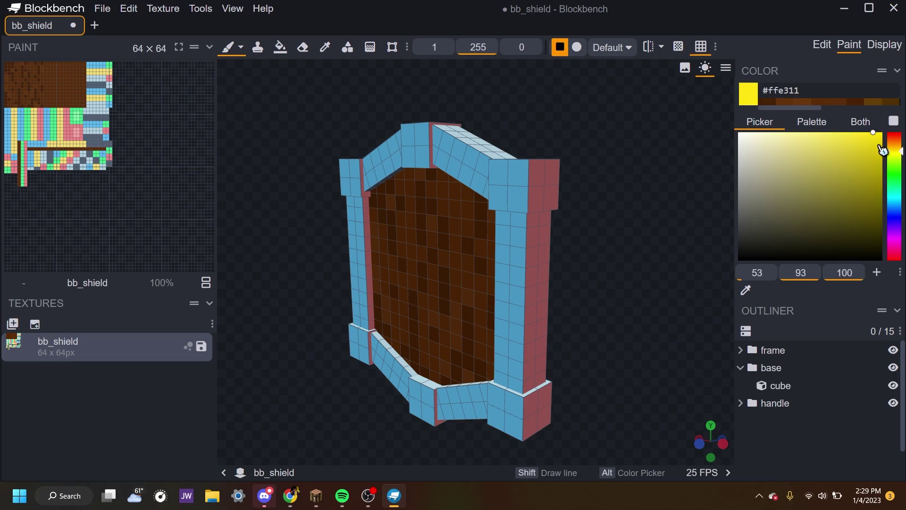
pyautogui.moveTo(893, 367); pyautogui.dragTo(893, 403)
pyautogui.moveTo(431, 217)
pyautogui.mouseDown()
pyautogui.moveTo(562, 212)
pyautogui.moveTo(447, 396)
pyautogui.moveTo(376, 343)
pyautogui.mouseUp()
pyautogui.moveTo(331, 326); pyautogui.dragTo(481, 322)
pyautogui.click(536, 165)
pyautogui.moveTo(481, 283); pyautogui.dragTo(552, 283)
pyautogui.moveTo(605, 222); pyautogui.dragTo(431, 226)
pyautogui.moveTo(444, 388); pyautogui.dragTo(444, 155)
pyautogui.click(449, 146)
pyautogui.moveTo(378, 378); pyautogui.dragTo(480, 399)
pyautogui.click(480, 399)
pyautogui.moveTo(534, 377); pyautogui.dragTo(569, 308)
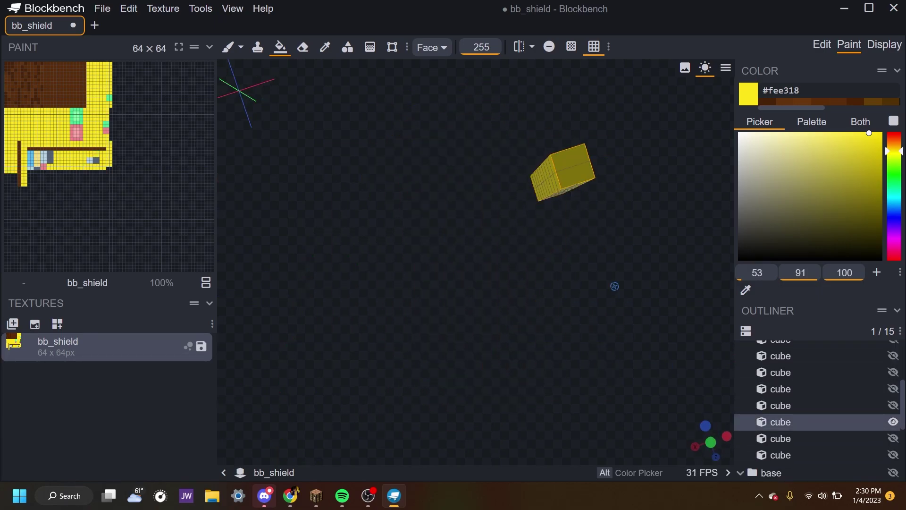
# Fill the remaining unpainted faces of the frame cubes with yellow
pyautogui.moveTo(615, 286)
pyautogui.mouseDown()
pyautogui.moveTo(575, 290)
pyautogui.moveTo(614, 359)
pyautogui.mouseUp()
pyautogui.click(547, 217)
pyautogui.click(524, 198)
pyautogui.click(354, 232)
pyautogui.click(452, 338)
# Isolate the handle cube and brush its outer faces and side borders yellow #fee318
pyautogui.press('d')
pyautogui.scroll(-3, 882, 370)
pyautogui.click(882, 370)
pyautogui.moveTo(590, 330); pyautogui.dragTo(495, 330)
pyautogui.press('b')
pyautogui.moveTo(430, 222); pyautogui.dragTo(430, 307)
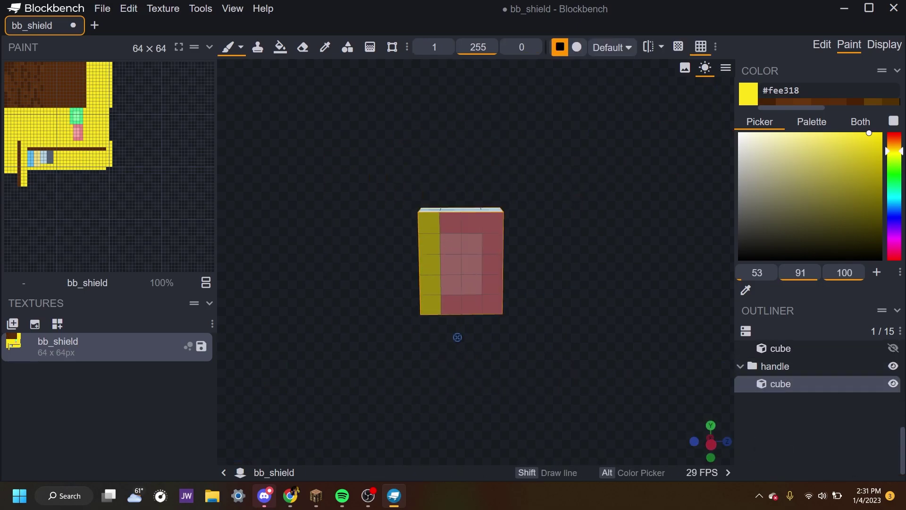
pyautogui.moveTo(429, 248); pyautogui.dragTo(469, 229)
pyautogui.moveTo(566, 284); pyautogui.dragTo(340, 257)
pyautogui.moveTo(486, 238); pyautogui.dragTo(519, 288)
pyautogui.moveTo(595, 330); pyautogui.dragTo(431, 276)
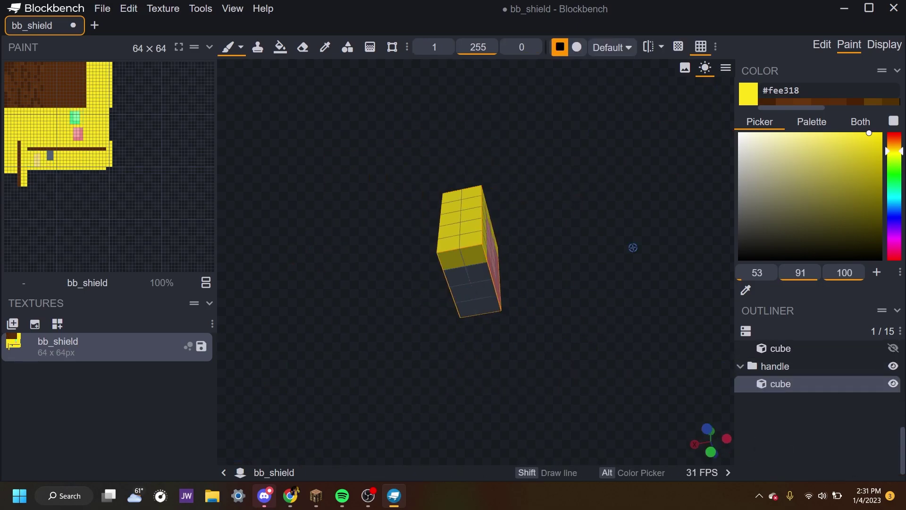
# Paint the centre of the handle's side faces black
pyautogui.click(739, 260)
pyautogui.moveTo(613, 253)
pyautogui.mouseDown()
pyautogui.moveTo(496, 292)
pyautogui.moveTo(436, 235)
pyautogui.mouseUp()
pyautogui.moveTo(741, 254); pyautogui.dragTo(732, 251)
pyautogui.moveTo(435, 235); pyautogui.dragTo(435, 262)
# Pick up the handle's yellow, shift its hue to orange, and brush orange accent pixels over the handle
pyautogui.keyDown('alt'); pyautogui.click(481, 208); pyautogui.keyUp('alt')
pyautogui.moveTo(897, 151); pyautogui.dragTo(902, 147)
pyautogui.press('b')
pyautogui.moveTo(548, 332); pyautogui.dragTo(495, 330)
pyautogui.moveTo(429, 314); pyautogui.dragTo(516, 228)
pyautogui.moveTo(590, 283); pyautogui.dragTo(491, 236)
pyautogui.moveTo(486, 227); pyautogui.dragTo(495, 331)
pyautogui.moveTo(576, 302); pyautogui.dragTo(510, 349)
pyautogui.click(803, 101)
pyautogui.moveTo(487, 236); pyautogui.dragTo(515, 293)
pyautogui.click(802, 102)
pyautogui.moveTo(516, 237); pyautogui.dragTo(516, 266)
# Collapse the handled group in the outliner and show the base panel again
pyautogui.scroll(-3, 566, 260)
pyautogui.scroll(5, 892, 370)
pyautogui.click(740, 348)
pyautogui.click(893, 367)
pyautogui.moveTo(662, 360); pyautogui.dragTo(573, 281)
# Isolate the frame's top corner cube and fill its faces with orange #febd18
pyautogui.click(785, 101)
pyautogui.moveTo(623, 212); pyautogui.dragTo(661, 198)
pyautogui.click(280, 47)
pyautogui.click(600, 176)
pyautogui.press('f')
pyautogui.moveTo(656, 148); pyautogui.dragTo(375, 163)
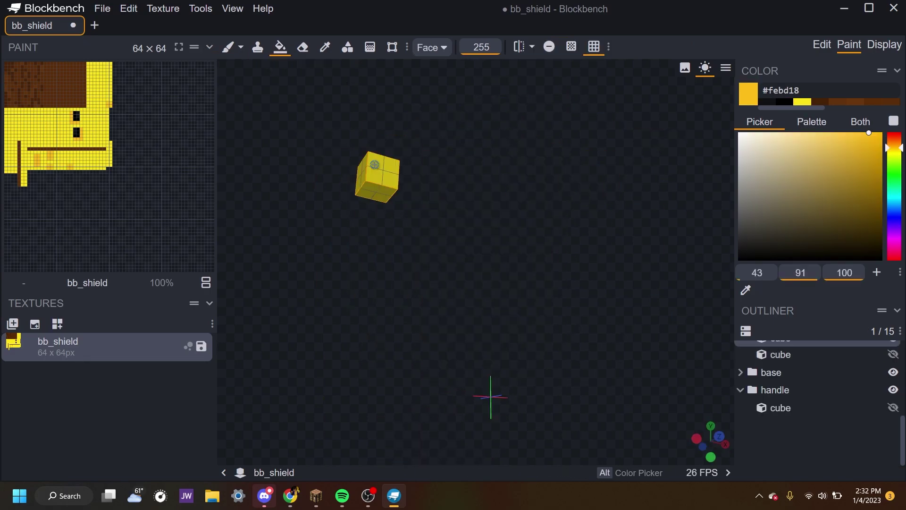
pyautogui.click(376, 163)
pyautogui.moveTo(529, 155); pyautogui.dragTo(494, 238)
pyautogui.press('f')
# Isolate the side column below that corner and fill its faces with the same orange
pyautogui.click(378, 245)
pyautogui.press('f')
pyautogui.moveTo(449, 283); pyautogui.dragTo(617, 231)
pyautogui.click(564, 231)
pyautogui.press('f')
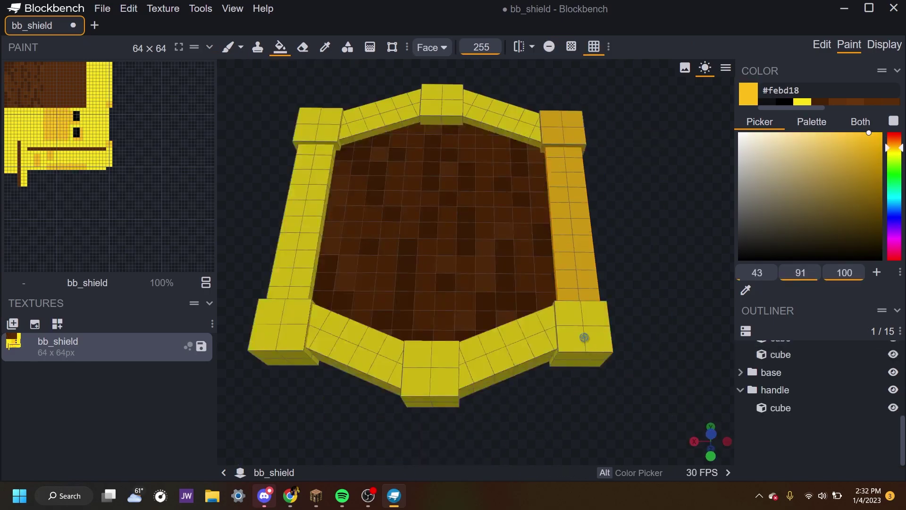
# Fill the bottom corner cube below the orange column and the adjoining slanted arm with orange #febd18
pyautogui.click(584, 337)
pyautogui.press('f')
pyautogui.moveTo(628, 340); pyautogui.dragTo(472, 401)
pyautogui.press('f')
pyautogui.click(515, 377)
pyautogui.press('f')
# Fill the bottom centre cube, the other lower arm and its corner cube with orange, and bring the whole shield back into view
pyautogui.moveTo(581, 369); pyautogui.dragTo(374, 336)
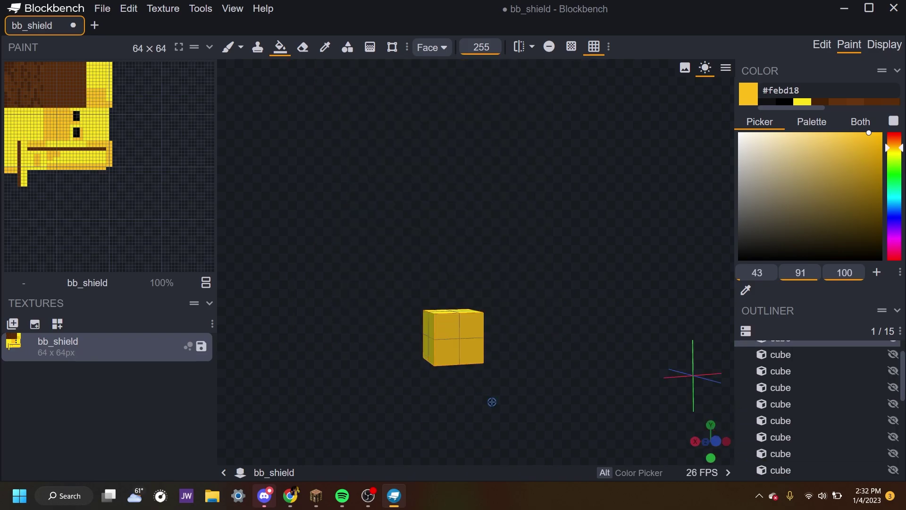
pyautogui.moveTo(513, 403); pyautogui.dragTo(614, 289)
pyautogui.press('f')
pyautogui.click(398, 348)
pyautogui.press('f')
pyautogui.press('f')
pyautogui.click(378, 340)
pyautogui.press('f')
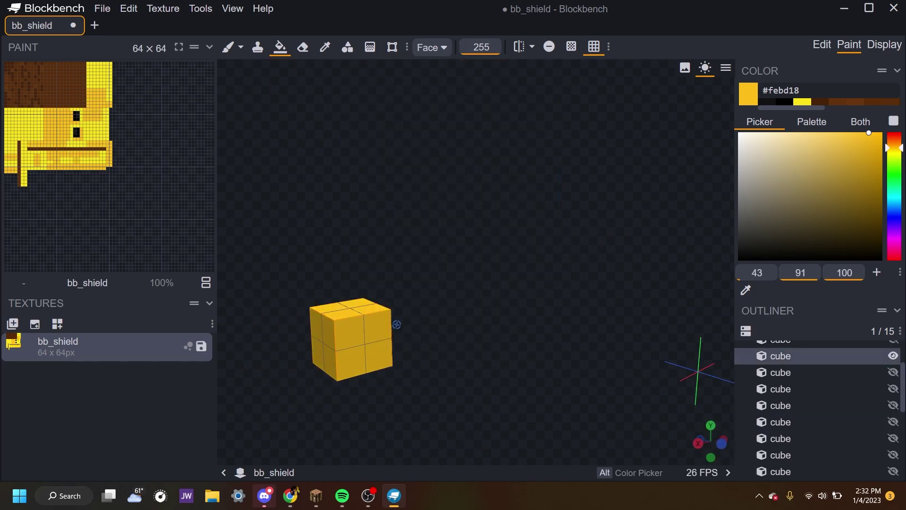
pyautogui.hotkey('ctrl', 'z')
pyautogui.hotkey('ctrl', 'z')
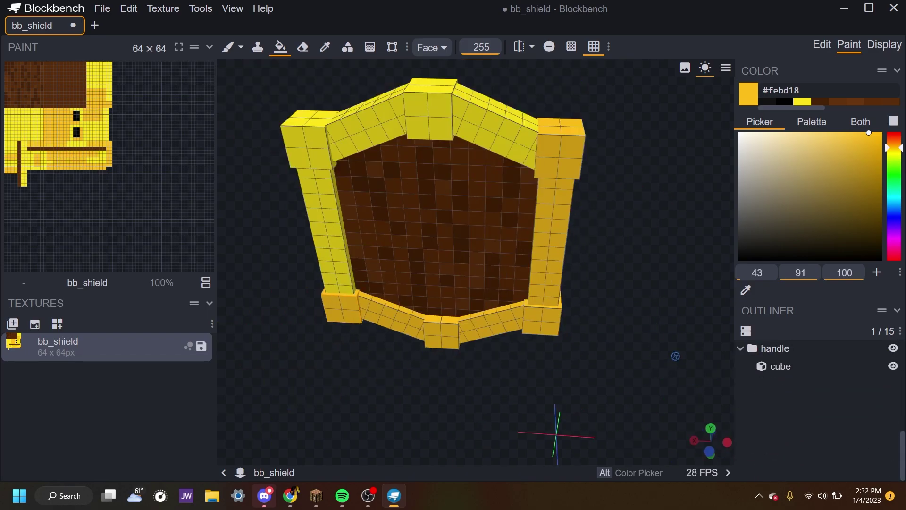
pyautogui.moveTo(675, 356); pyautogui.dragTo(660, 301)
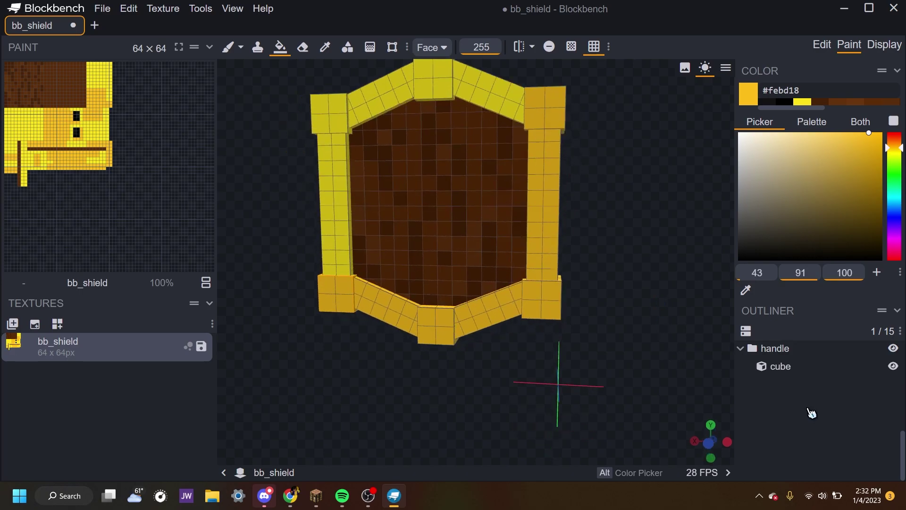
# Sample the bright yellow from the frame's upper corner cube and lighten the paint colour to #ffeb53
pyautogui.click(599, 299)
pyautogui.moveTo(599, 299); pyautogui.dragTo(799, 415)
pyautogui.moveTo(679, 334); pyautogui.dragTo(680, 315)
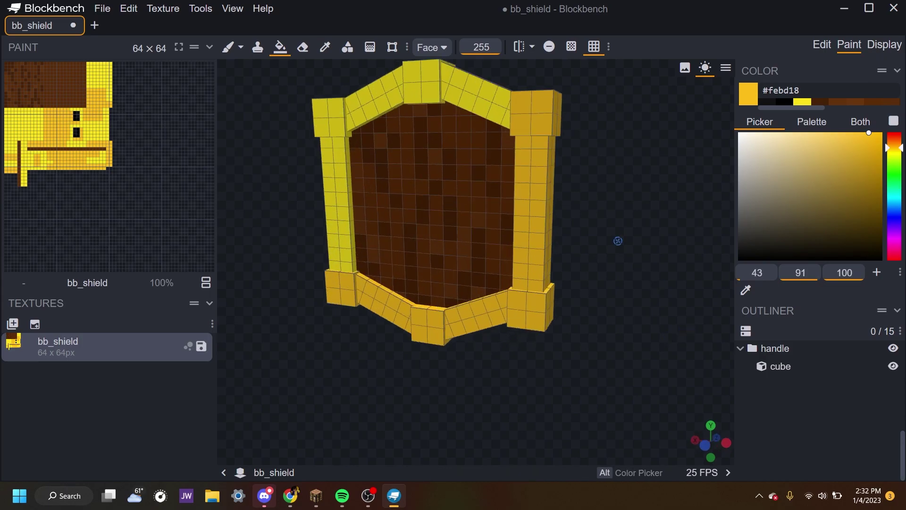
pyautogui.moveTo(618, 241); pyautogui.dragTo(574, 183)
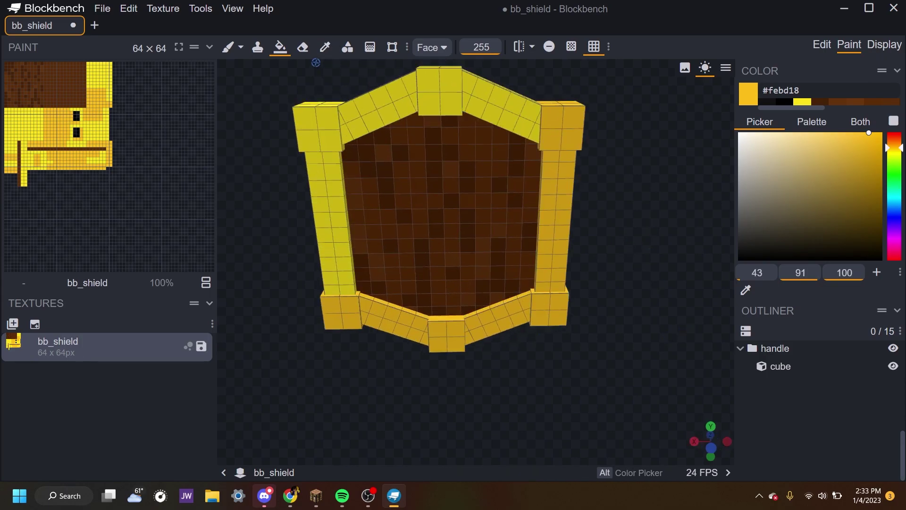
pyautogui.click(326, 47)
pyautogui.click(323, 121)
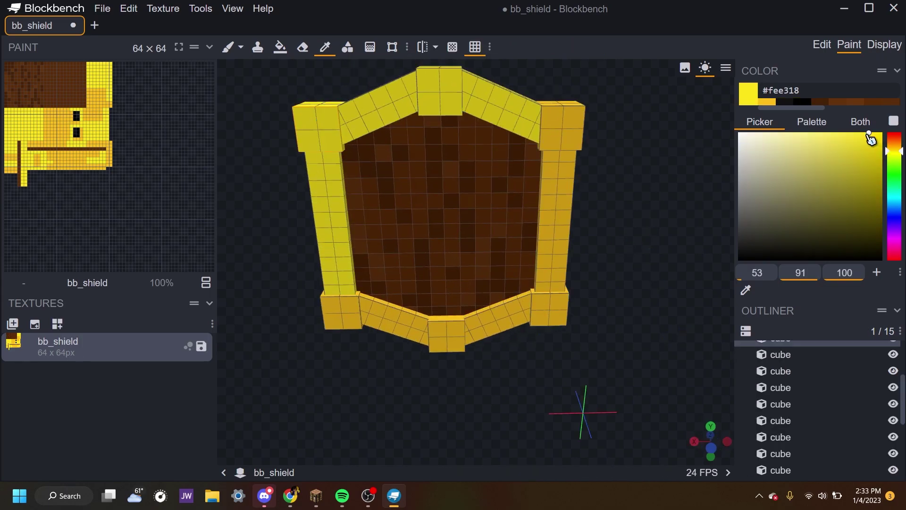
pyautogui.moveTo(870, 136); pyautogui.dragTo(835, 133)
pyautogui.press('b')
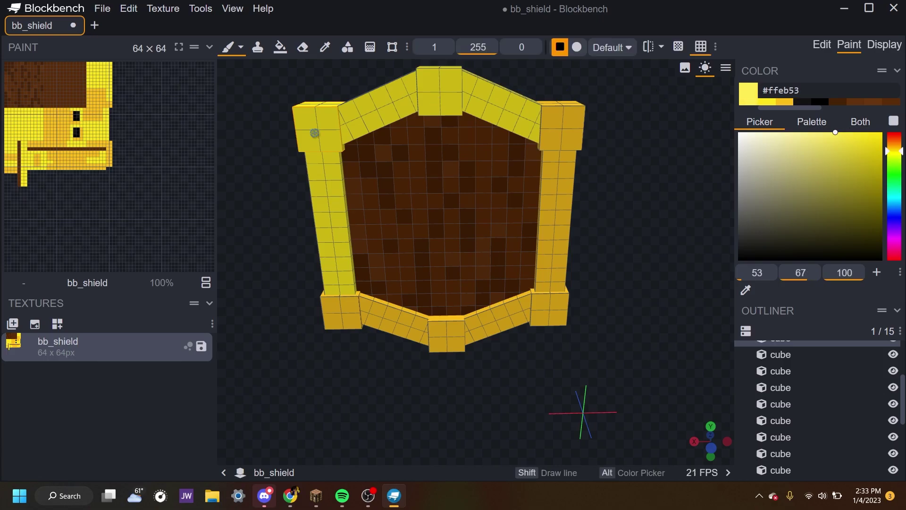
# Fill the faces of the upper corner cube on the yellow side of the frame with light yellow #ffeb53
pyautogui.moveTo(270, 206); pyautogui.dragTo(293, 229, button='right')
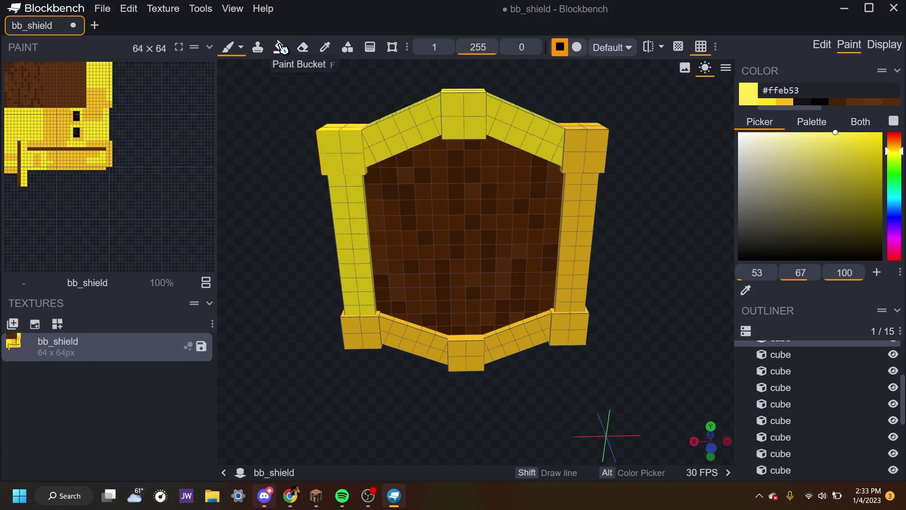
pyautogui.click(280, 47)
pyautogui.moveTo(298, 139); pyautogui.dragTo(551, 158)
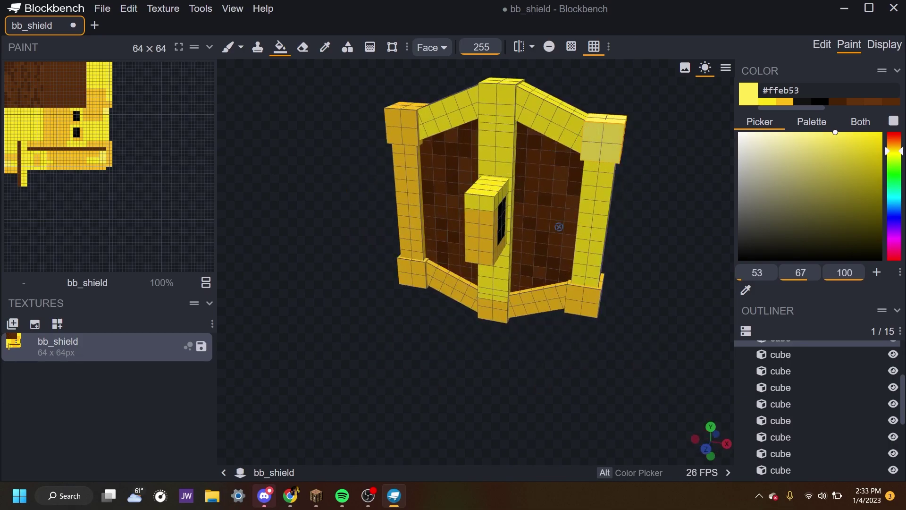
pyautogui.press('f')
pyautogui.moveTo(577, 343); pyautogui.dragTo(617, 343)
pyautogui.moveTo(612, 176); pyautogui.dragTo(387, 175)
pyautogui.press('h')
# Brush light yellow #ffeb53 pixels over the upper part of the adjoining yellow side column on its front, outer and back faces
pyautogui.click(227, 49)
pyautogui.moveTo(299, 129); pyautogui.dragTo(253, 166)
pyautogui.scroll(3, 295, 204)
pyautogui.moveTo(295, 205); pyautogui.dragTo(278, 216)
pyautogui.click(323, 169)
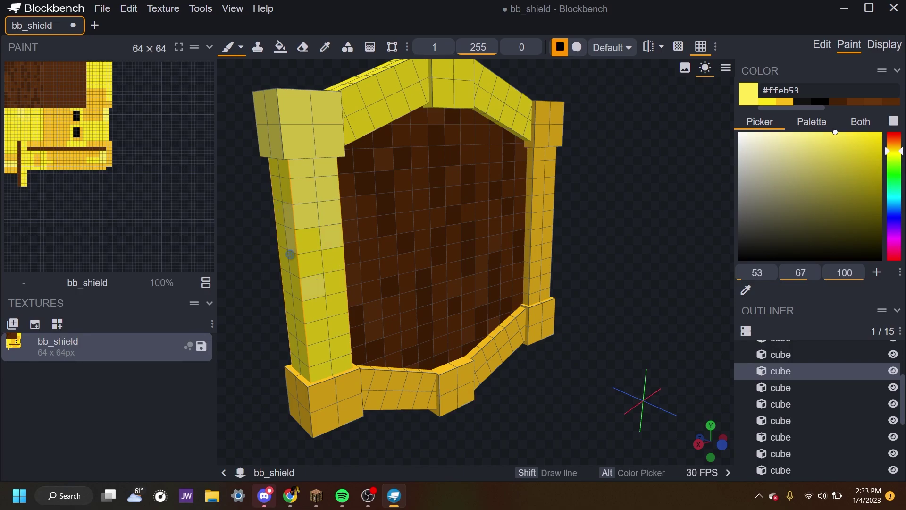
pyautogui.moveTo(290, 254); pyautogui.dragTo(328, 263)
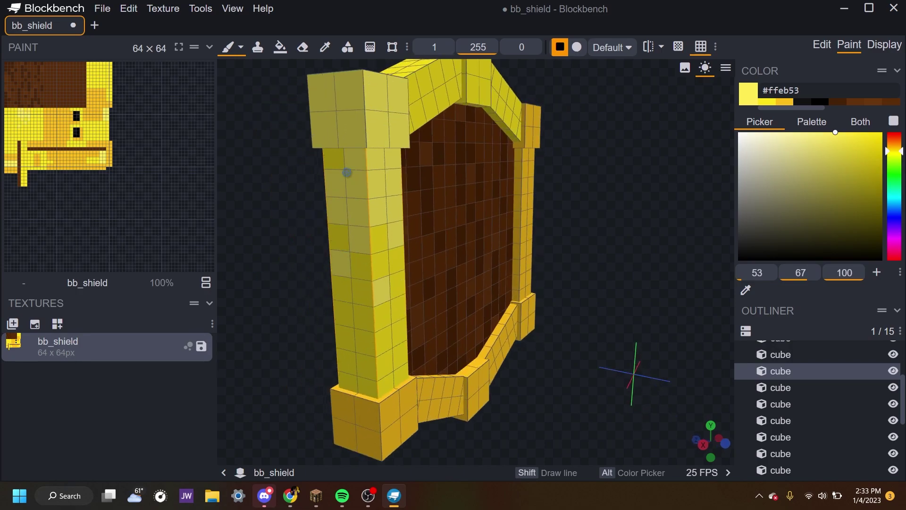
pyautogui.moveTo(272, 184); pyautogui.dragTo(653, 172)
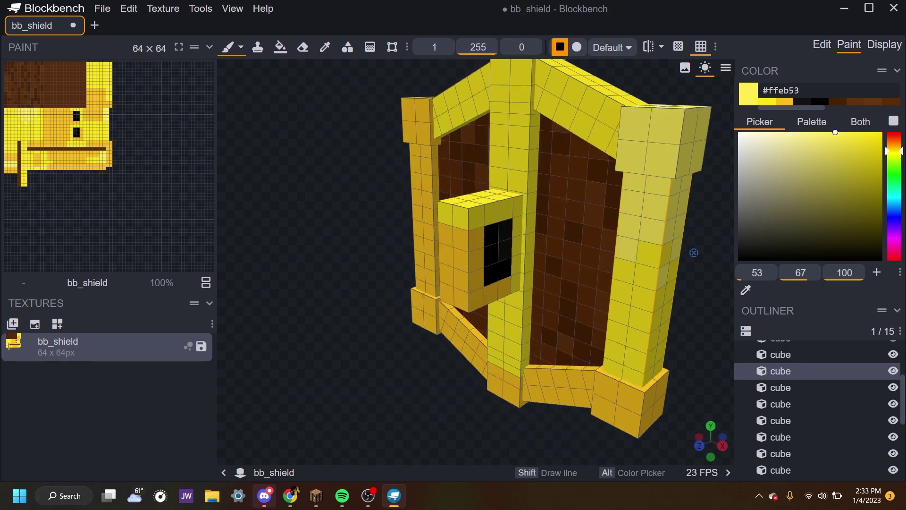
# Isolate the yellow side column, paint light yellow #ffeb53 on its remaining side face, and show the whole shield again
pyautogui.press('d')
pyautogui.moveTo(566, 318); pyautogui.dragTo(640, 203)
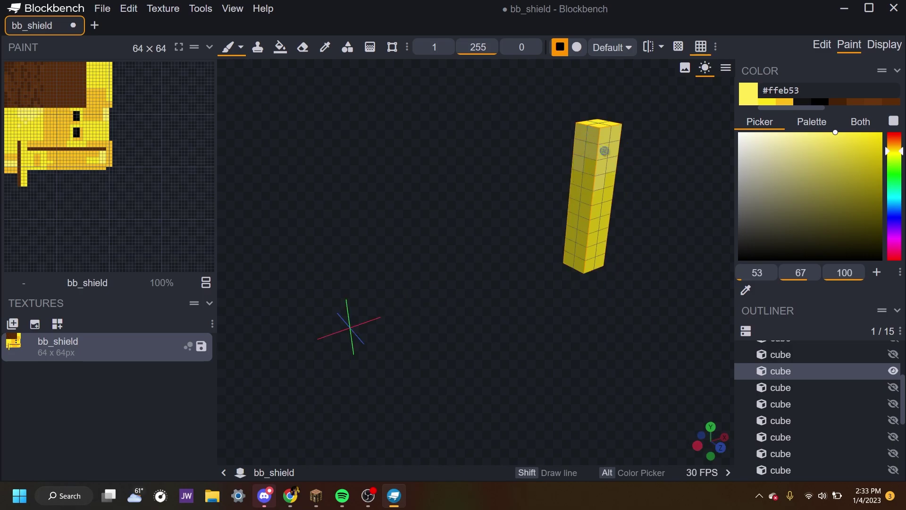
pyautogui.moveTo(605, 151); pyautogui.dragTo(464, 220)
pyautogui.press('i')
pyautogui.moveTo(630, 299); pyautogui.dragTo(457, 191)
pyautogui.scroll(-3, 476, 180)
pyautogui.moveTo(627, 256); pyautogui.dragTo(578, 257)
pyautogui.scroll(-3, 832, 429)
pyautogui.click(832, 429)
pyautogui.moveTo(674, 248); pyautogui.dragTo(764, 208)
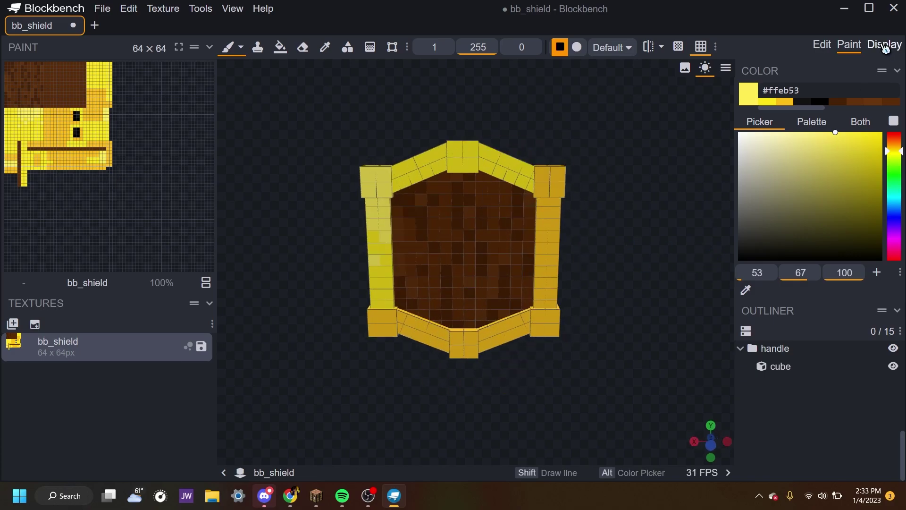
# Open the display settings for the third-person left-hand slot and set the preview pose angle to 0
pyautogui.press('3')
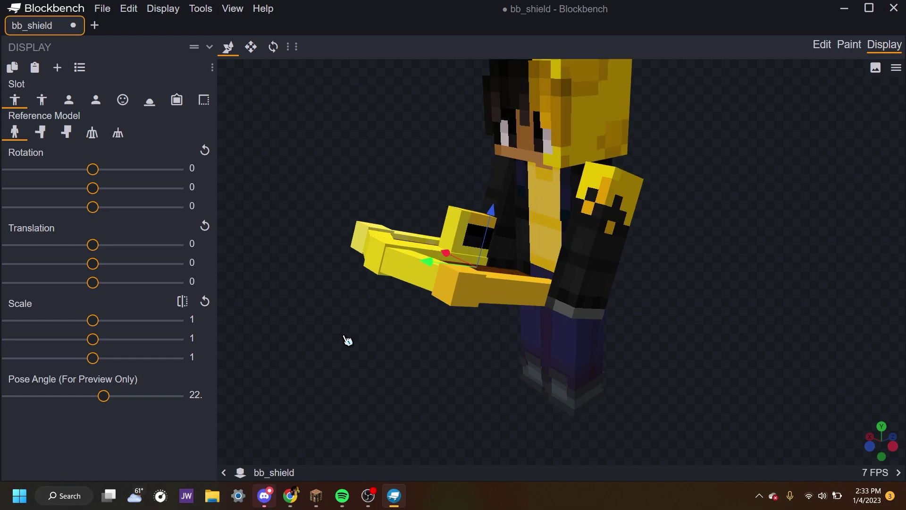
pyautogui.click(41, 102)
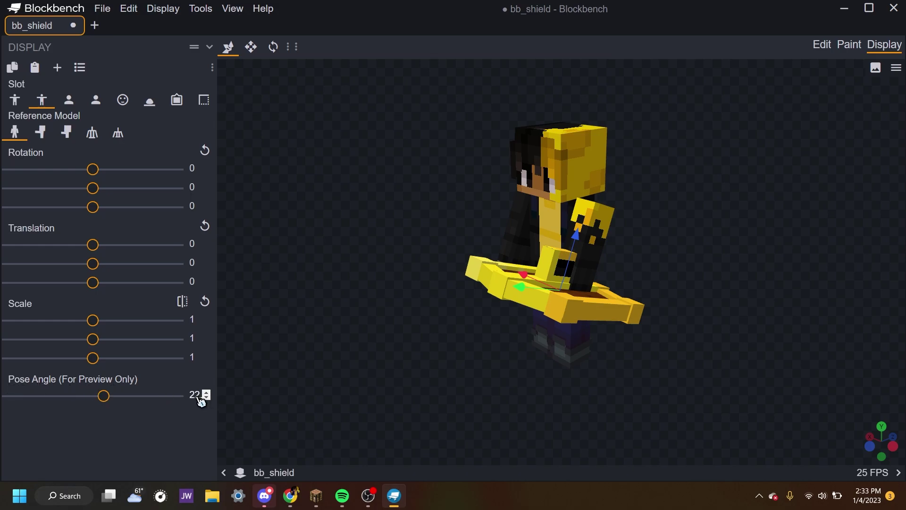
pyautogui.write('0')
pyautogui.moveTo(454, 372); pyautogui.dragTo(529, 349)
pyautogui.scroll(3, 608, 328)
pyautogui.scroll(2, 503, 312)
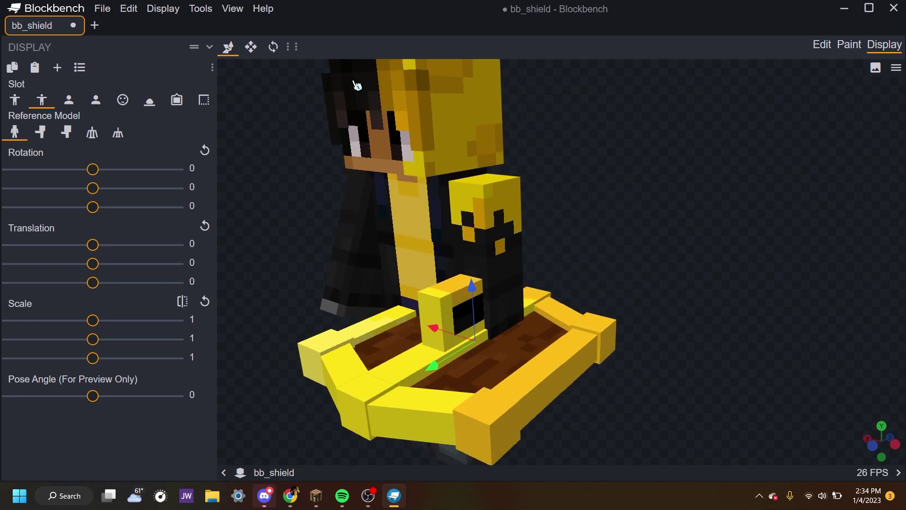
# Rotate the shield in the third-person left-hand slot to 180, -90 and 180 so it stands upright along the arm
pyautogui.click(273, 49)
pyautogui.moveTo(512, 330); pyautogui.dragTo(670, 278)
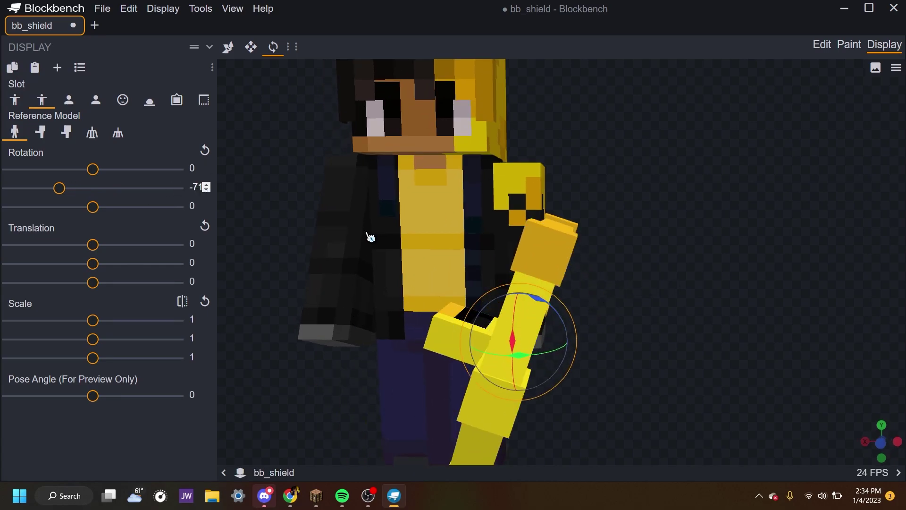
pyautogui.moveTo(543, 310); pyautogui.dragTo(573, 309)
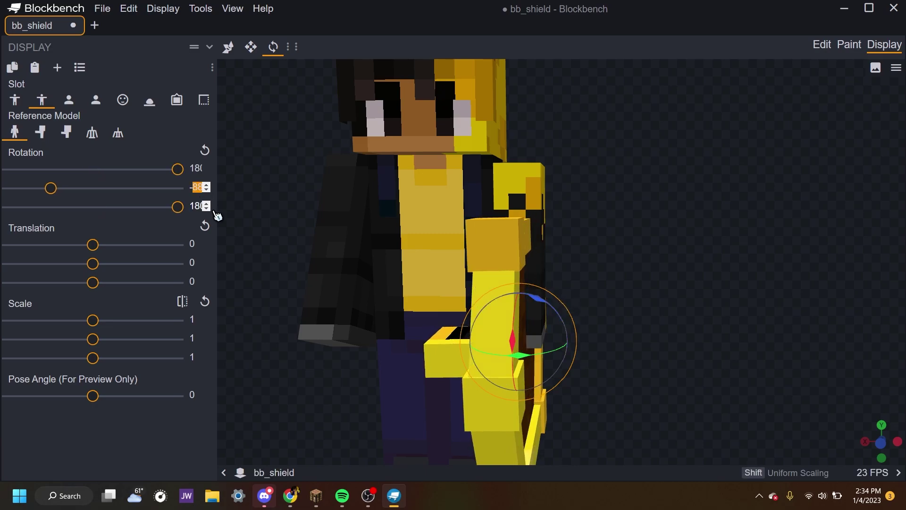
pyautogui.write('90')
# Move the shield against the player's left forearm with a translation of about 3.2, -3.2 and 3.7
pyautogui.click(228, 48)
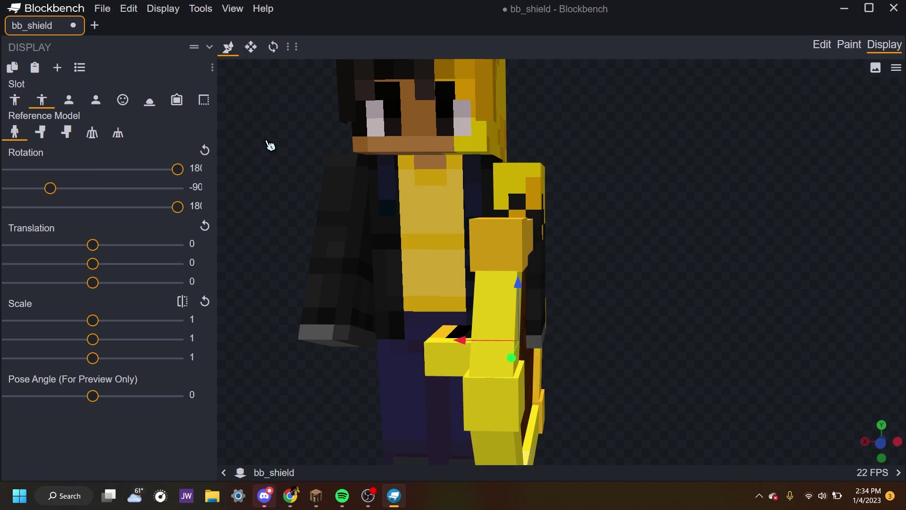
pyautogui.moveTo(323, 235); pyautogui.dragTo(244, 180, button='right')
pyautogui.moveTo(324, 211); pyautogui.dragTo(518, 281)
pyautogui.moveTo(479, 360); pyautogui.dragTo(491, 327)
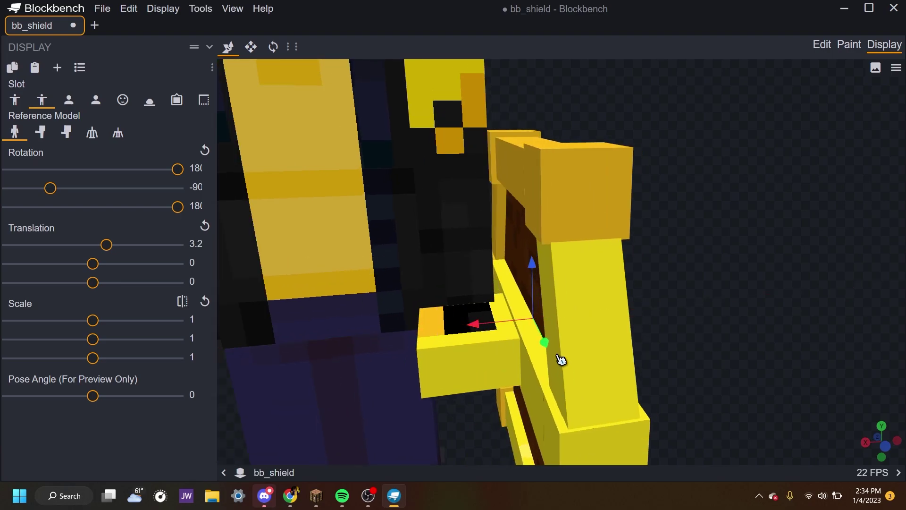
pyautogui.moveTo(545, 342); pyautogui.dragTo(539, 314)
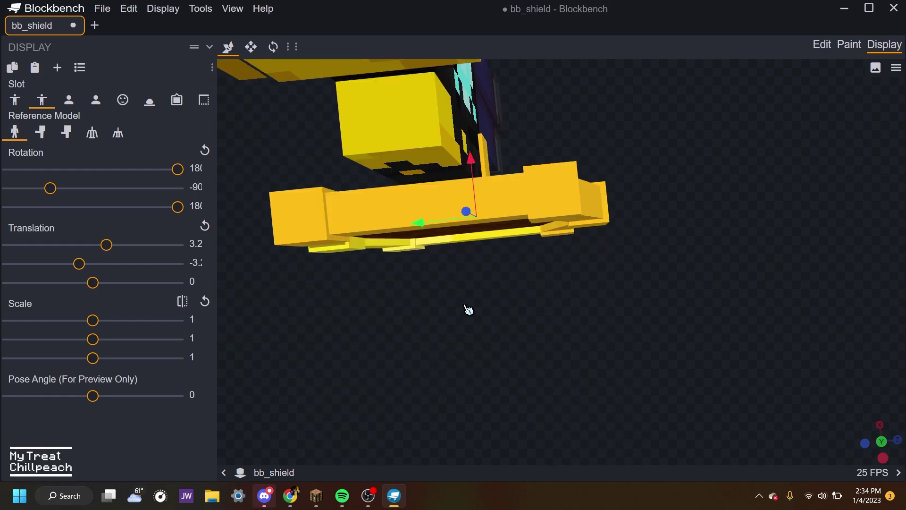
pyautogui.moveTo(468, 309); pyautogui.dragTo(565, 243)
pyautogui.moveTo(555, 213); pyautogui.dragTo(546, 142)
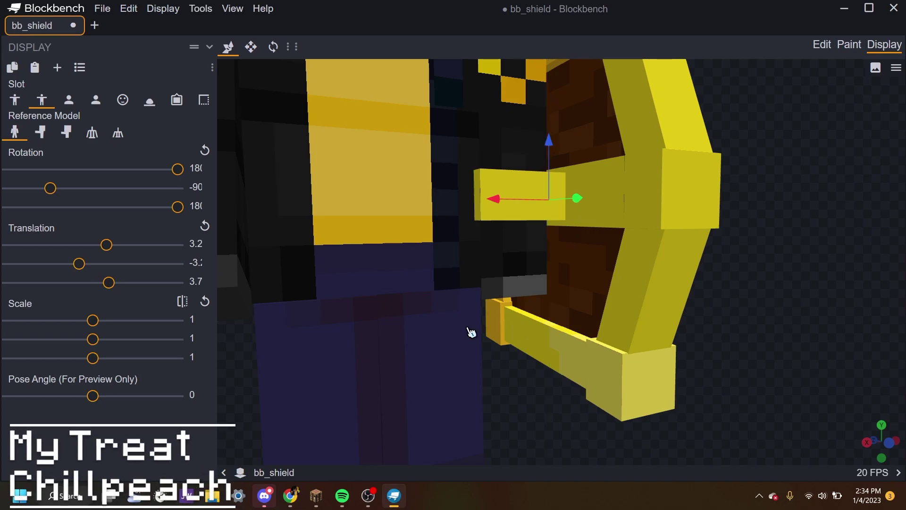
pyautogui.moveTo(471, 330); pyautogui.dragTo(545, 325)
pyautogui.click(251, 48)
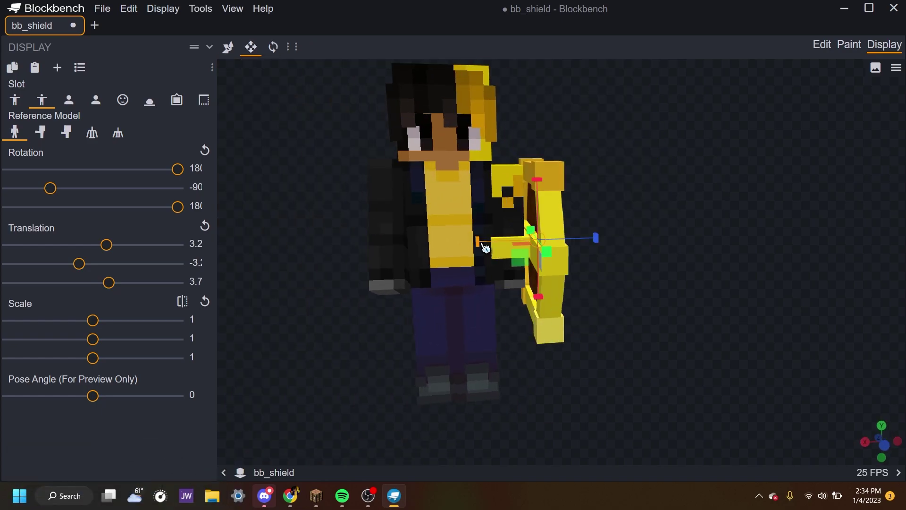
pyautogui.moveTo(480, 242)
pyautogui.mouseDown()
pyautogui.moveTo(469, 245)
pyautogui.moveTo(485, 247)
pyautogui.mouseUp()
# Copy the third-person left-hand display settings and apply them to the third-person right-hand slot
pyautogui.moveTo(486, 340); pyautogui.dragTo(453, 357)
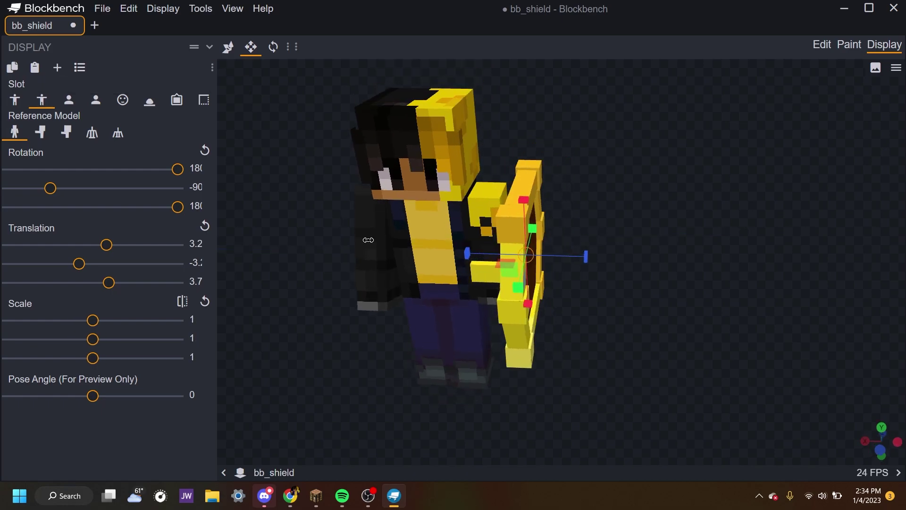
pyautogui.moveTo(440, 199); pyautogui.dragTo(512, 187)
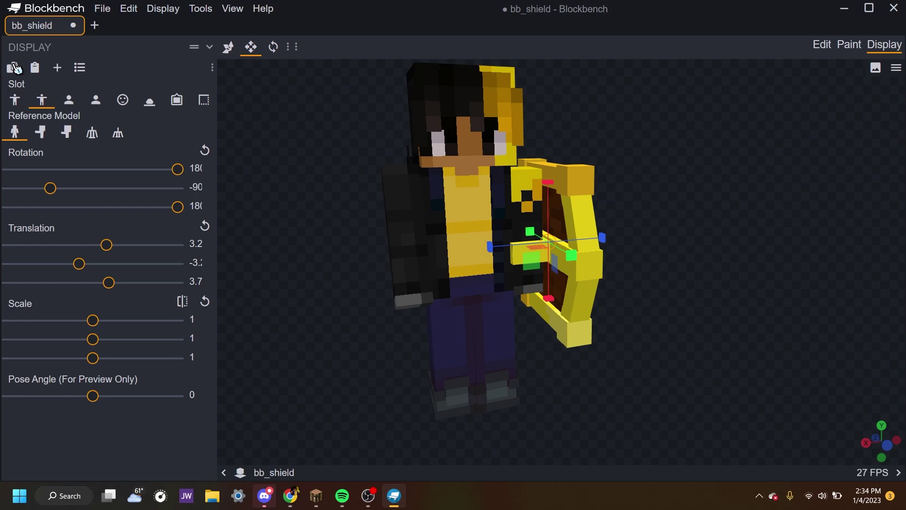
pyautogui.click(14, 99)
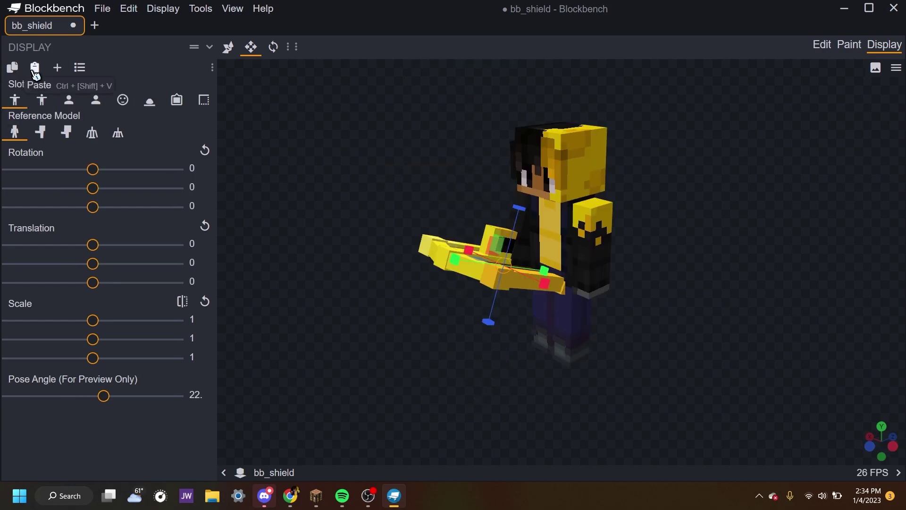
pyautogui.click(34, 67)
pyautogui.moveTo(405, 307); pyautogui.dragTo(434, 304)
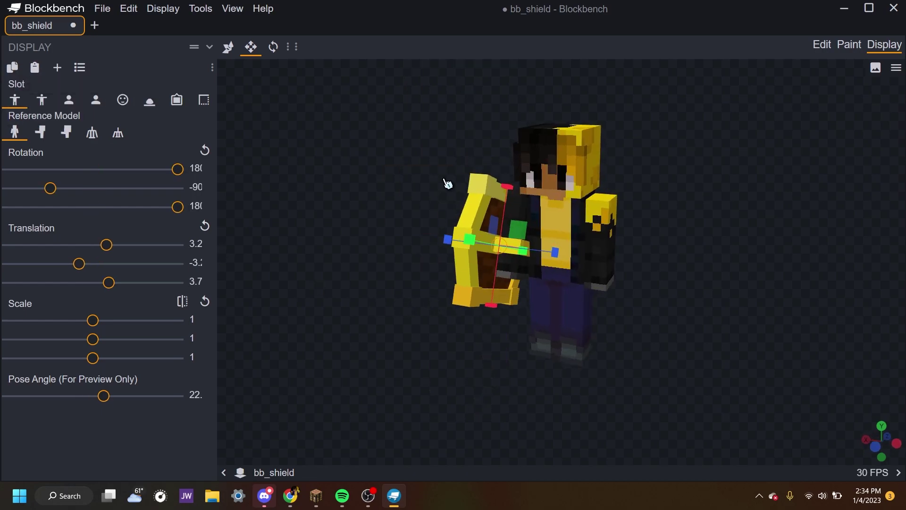
pyautogui.moveTo(460, 332); pyautogui.dragTo(436, 341)
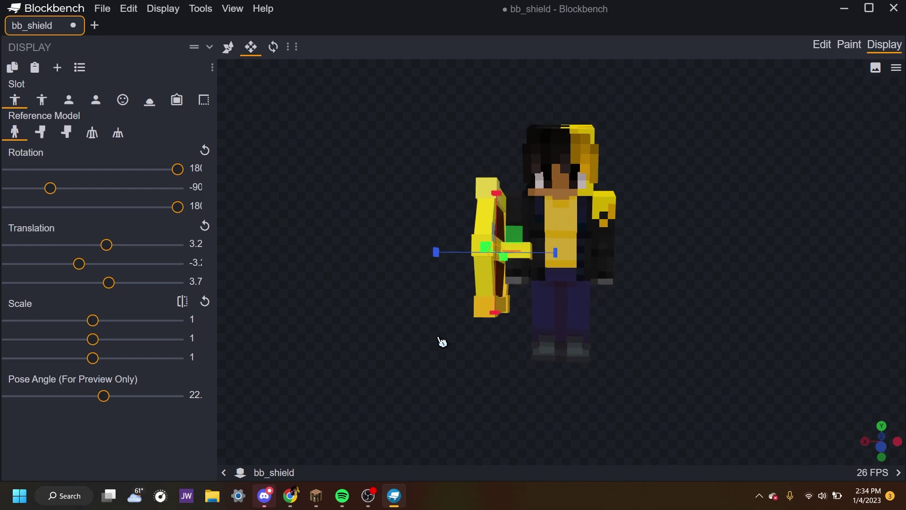
# In the first-person right-hand slot, translate the shield to about 3.7 on X and -5.2 on Y
pyautogui.click(69, 100)
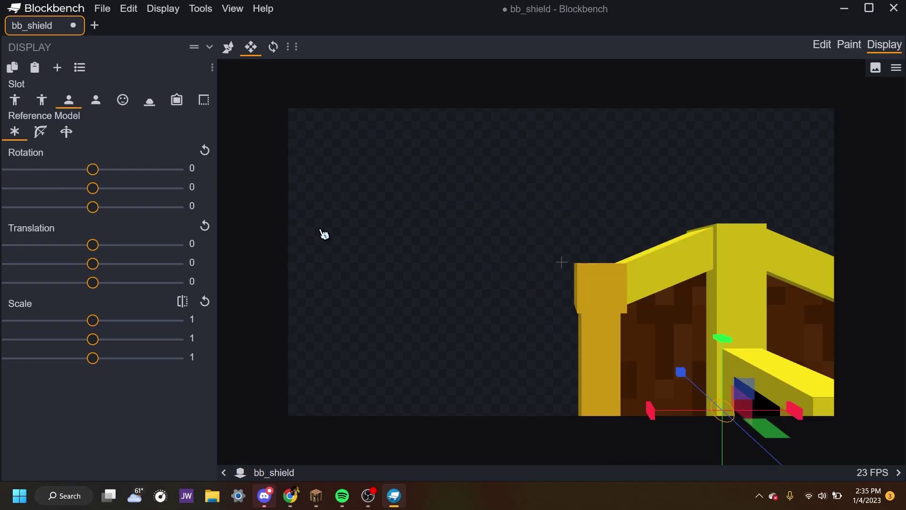
pyautogui.click(227, 47)
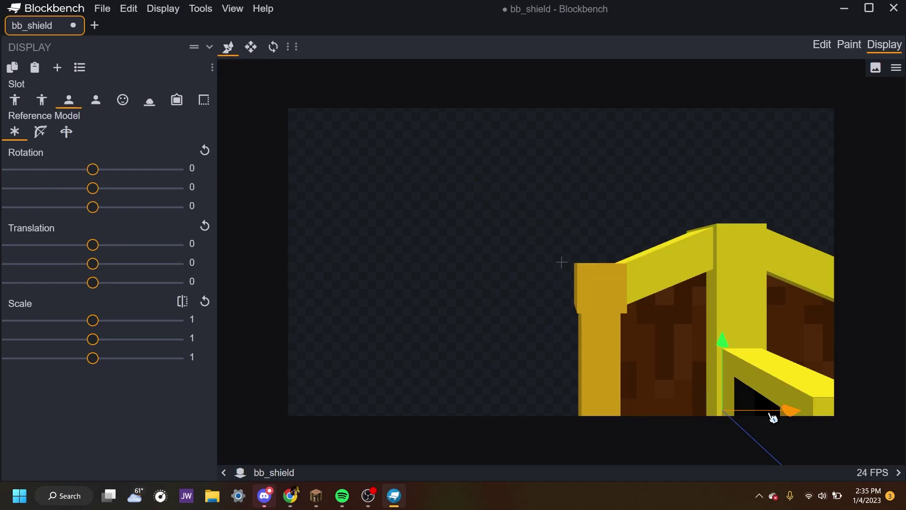
pyautogui.moveTo(798, 412); pyautogui.dragTo(890, 417)
pyautogui.moveTo(789, 356); pyautogui.dragTo(799, 450)
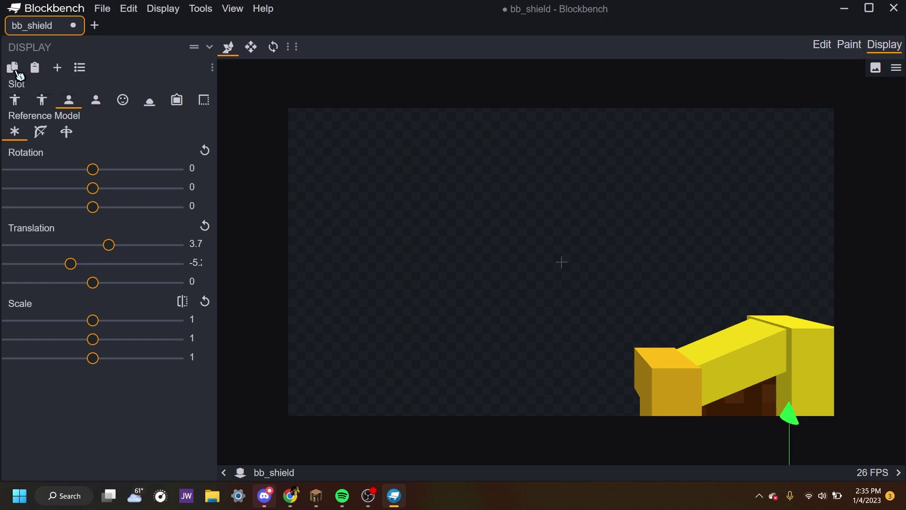
# Apply the first-person right-hand display settings to the first-person left-hand slot
pyautogui.click(95, 100)
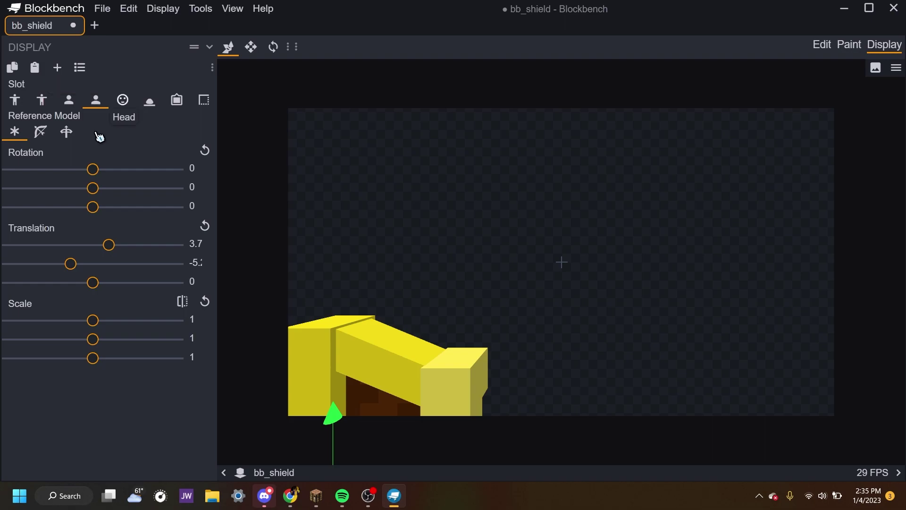
pyautogui.moveTo(338, 417); pyautogui.dragTo(361, 227)
pyautogui.moveTo(381, 324); pyautogui.dragTo(617, 330)
pyautogui.click(34, 67)
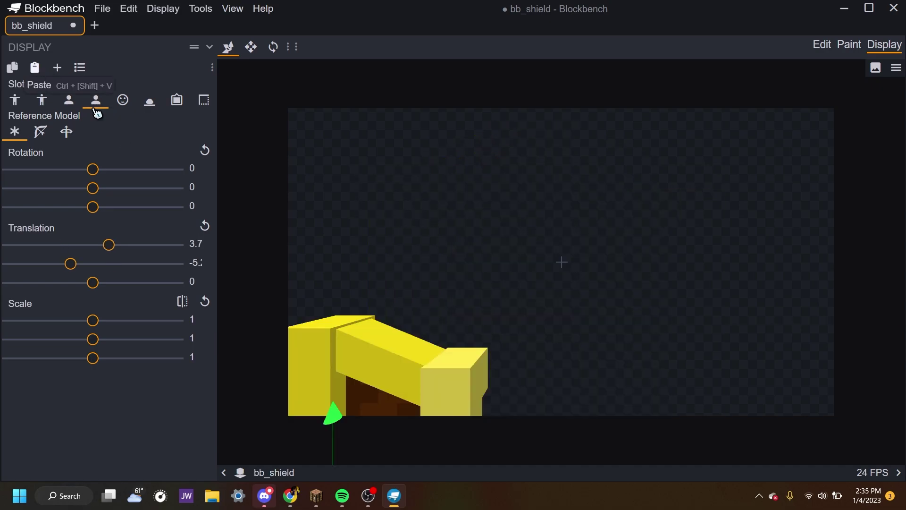
# In the head slot, move the shield in front of the player's face, to about -1.7 on Y and -6.7 on Z
pyautogui.click(123, 100)
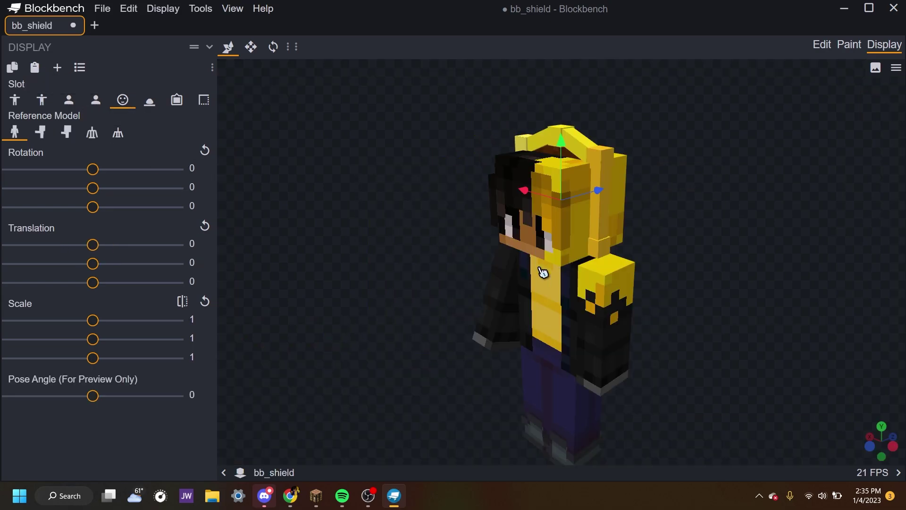
pyautogui.moveTo(543, 272); pyautogui.dragTo(521, 268)
pyautogui.moveTo(584, 211); pyautogui.dragTo(508, 199)
pyautogui.moveTo(593, 235); pyautogui.dragTo(581, 219)
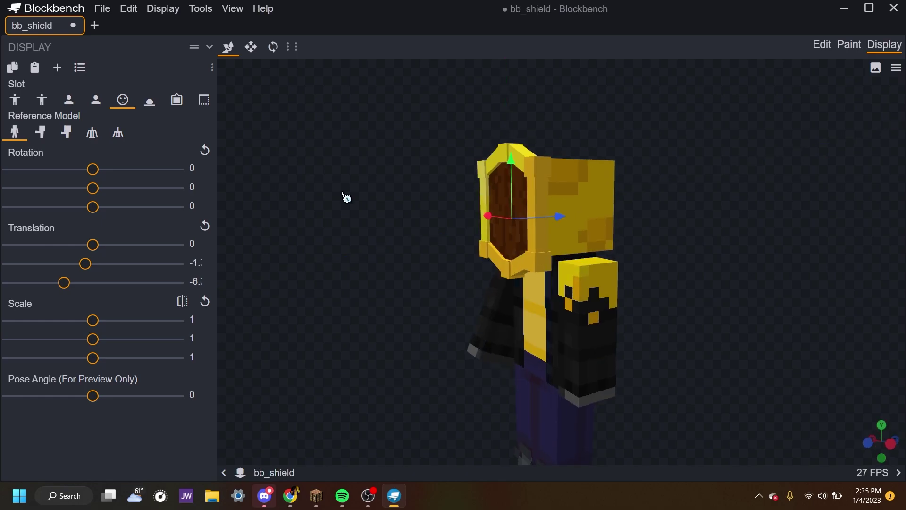
# Apply a display preset to the ground slot that gives a Y translation of 2 and a scale of 0.5 on all axes
pyautogui.click(150, 103)
pyautogui.click(79, 67)
pyautogui.click(137, 112)
pyautogui.scroll(5, 628, 283)
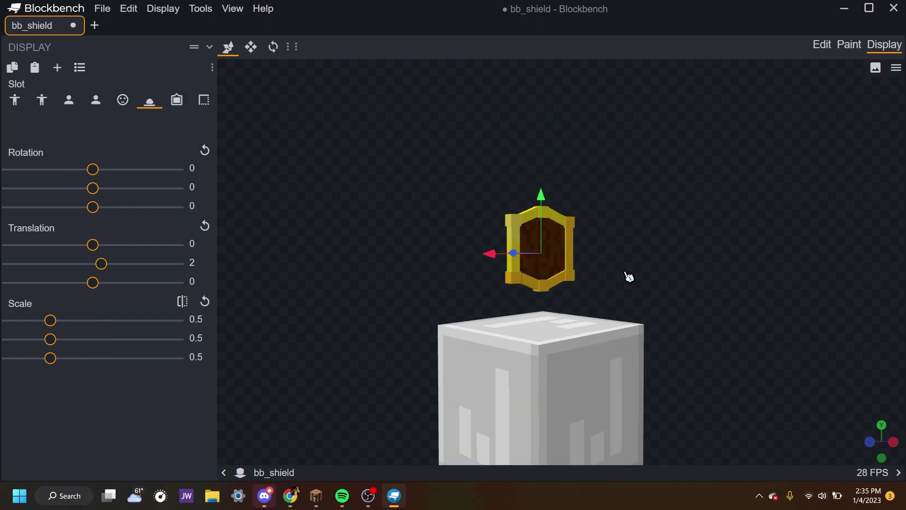
pyautogui.moveTo(629, 276); pyautogui.dragTo(734, 275)
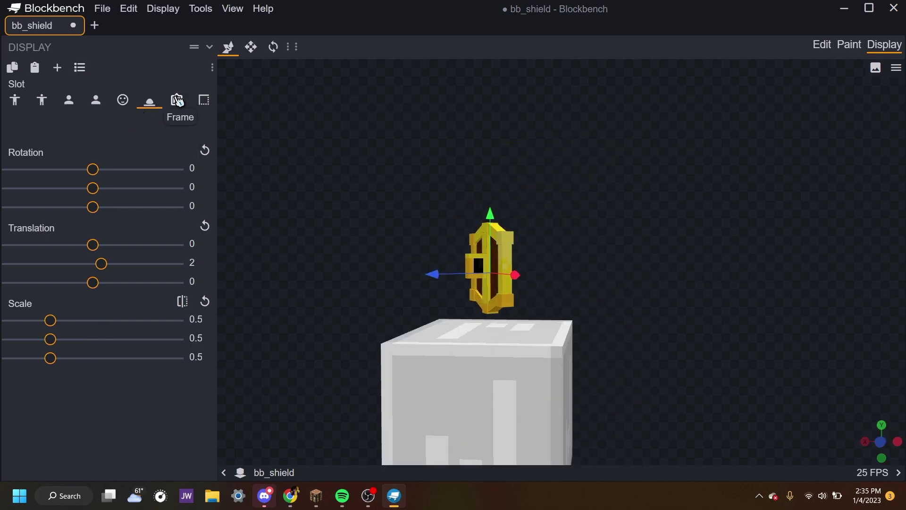
# In the frame slot, translate the shield to about -0.7 on Y and 0.7 on Z
pyautogui.click(178, 101)
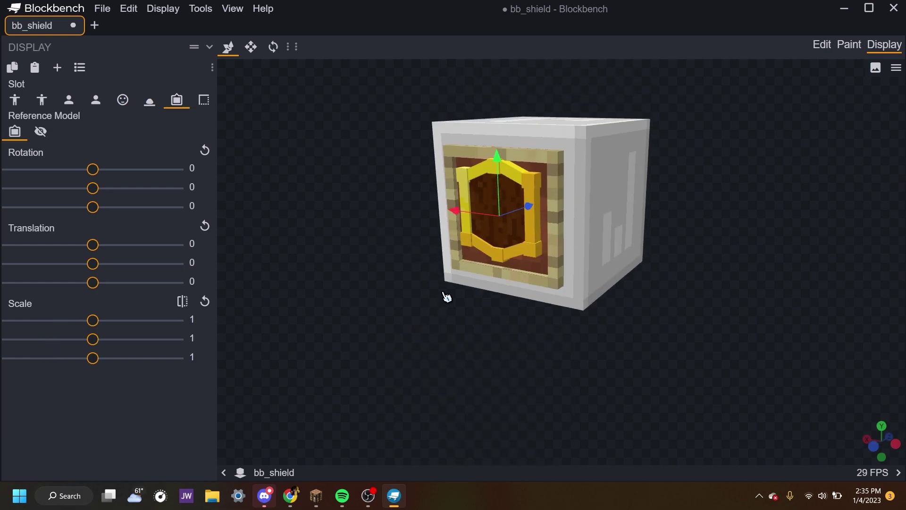
pyautogui.moveTo(622, 247); pyautogui.dragTo(653, 246)
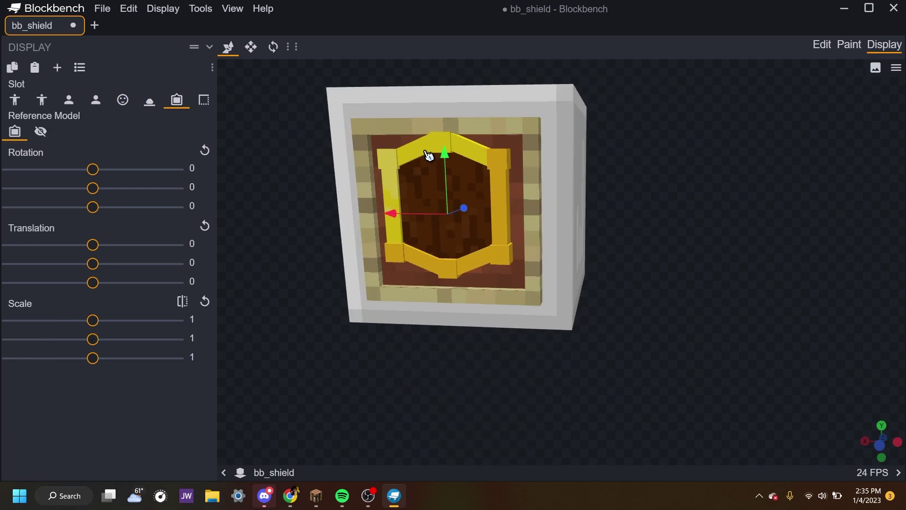
pyautogui.moveTo(447, 161); pyautogui.dragTo(449, 173)
pyautogui.moveTo(575, 175); pyautogui.dragTo(423, 181)
pyautogui.moveTo(617, 197); pyautogui.dragTo(627, 188)
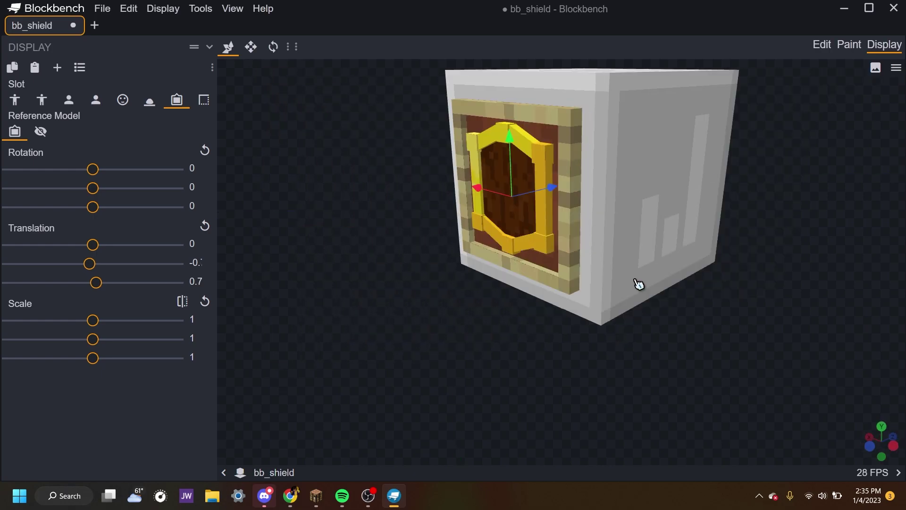
pyautogui.moveTo(709, 250); pyautogui.dragTo(691, 249)
pyautogui.moveTo(482, 308); pyautogui.dragTo(485, 359)
# Apply the Default Block display preset to the GUI slot
pyautogui.click(205, 100)
pyautogui.scroll(5, 573, 293)
pyautogui.click(272, 46)
pyautogui.click(79, 67)
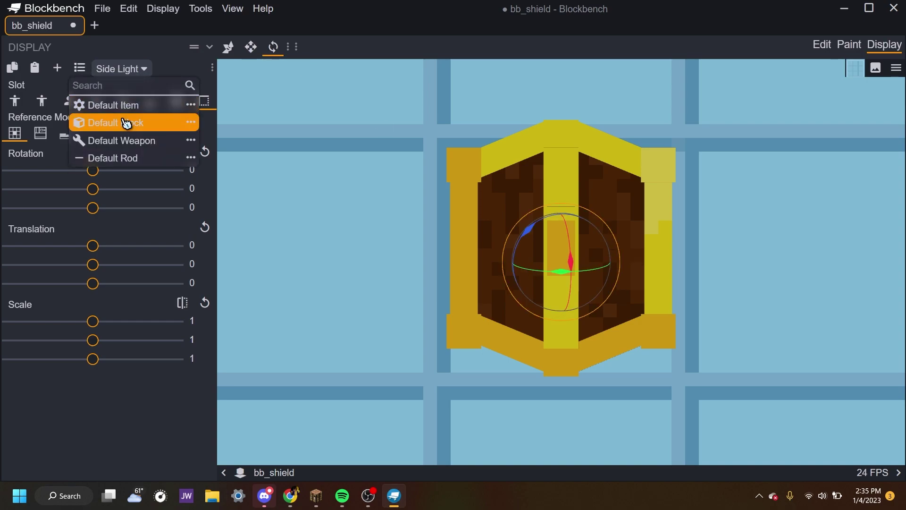
pyautogui.click(124, 121)
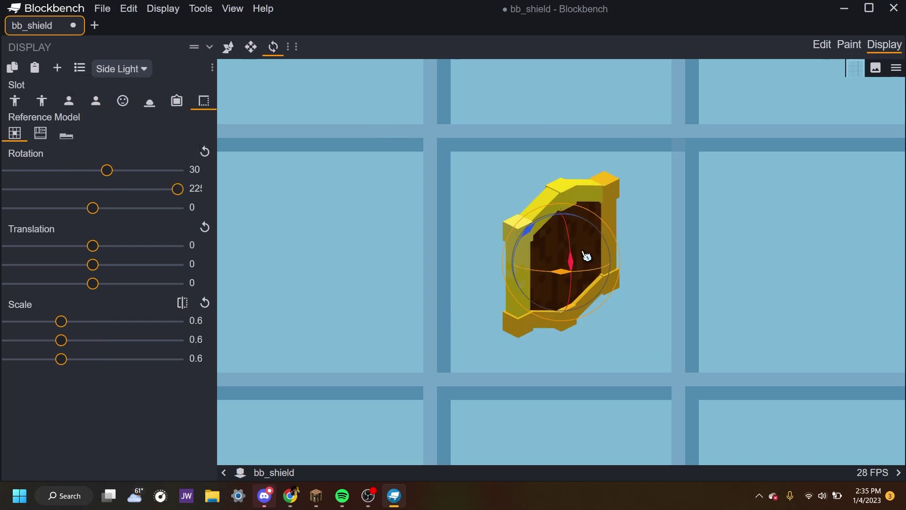
# In the GUI slot, turn the shield more toward the viewer, to about -22 on Y rotation, and translate it to about -0.5 on Y
pyautogui.moveTo(574, 245); pyautogui.dragTo(574, 214)
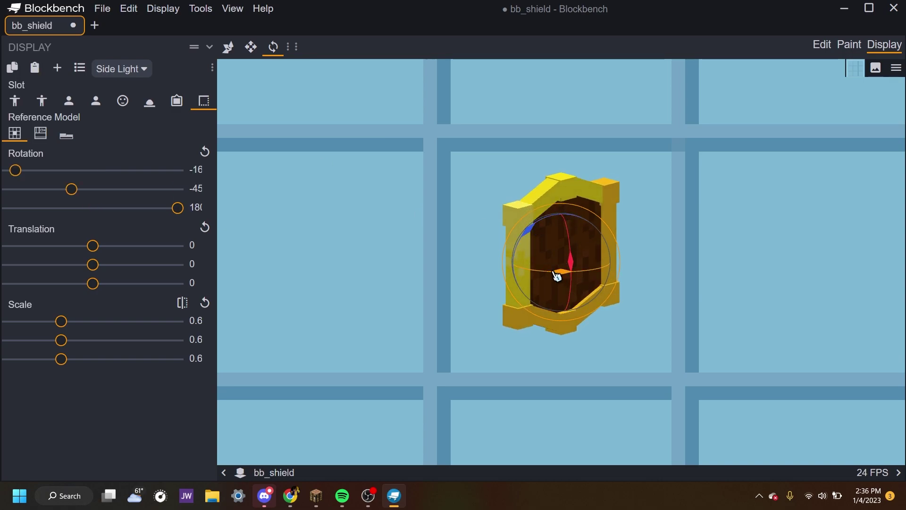
pyautogui.moveTo(556, 275); pyautogui.dragTo(547, 264)
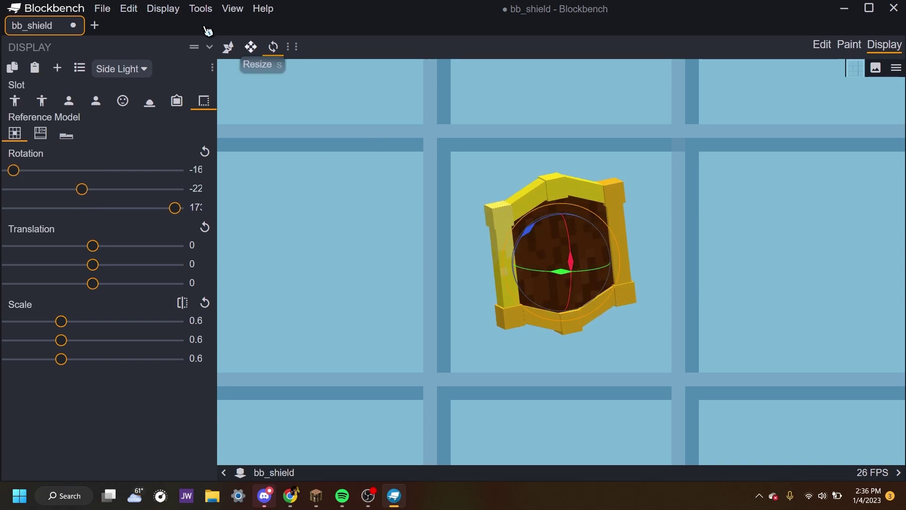
pyautogui.click(229, 48)
pyautogui.moveTo(562, 223); pyautogui.dragTo(566, 238)
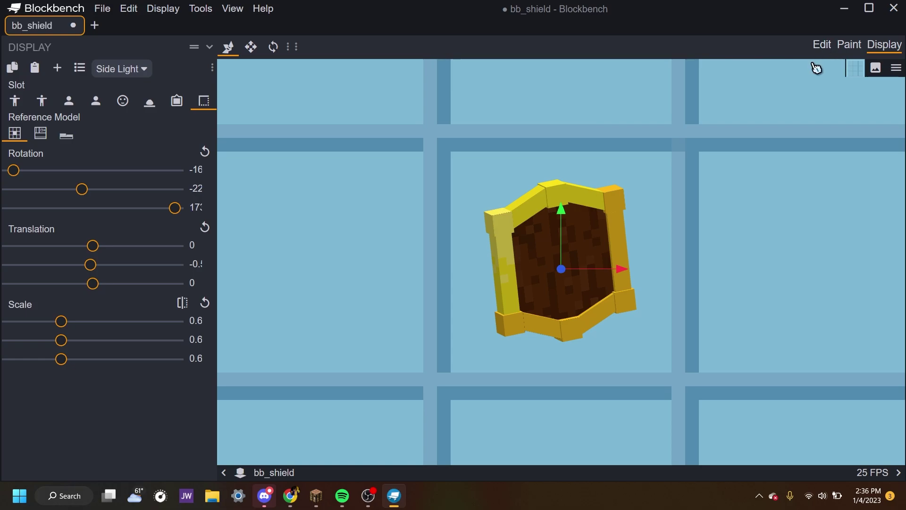
# Return to Edit mode, start saving the texture, and browse to assets/minecraft/textures/customshields in the Custom Shield Example Folder on the Desktop
pyautogui.press('1')
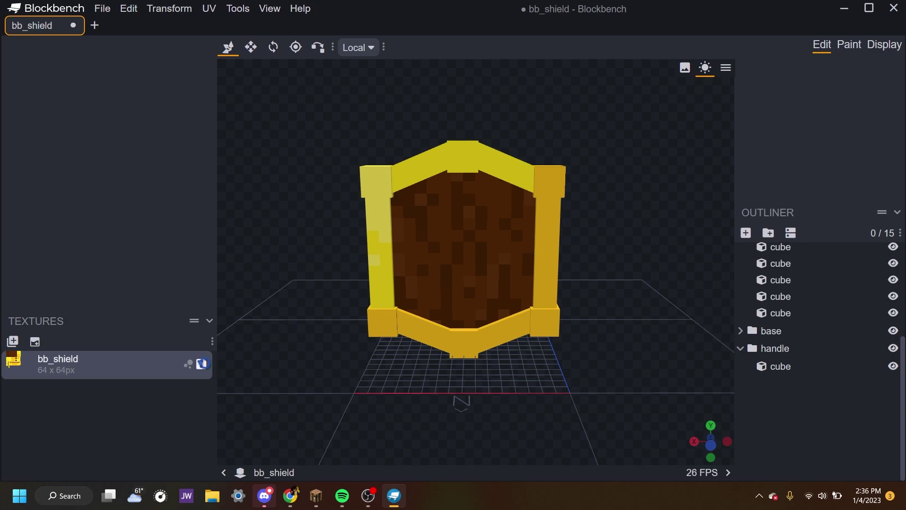
pyautogui.hotkey('ctrl', 's')
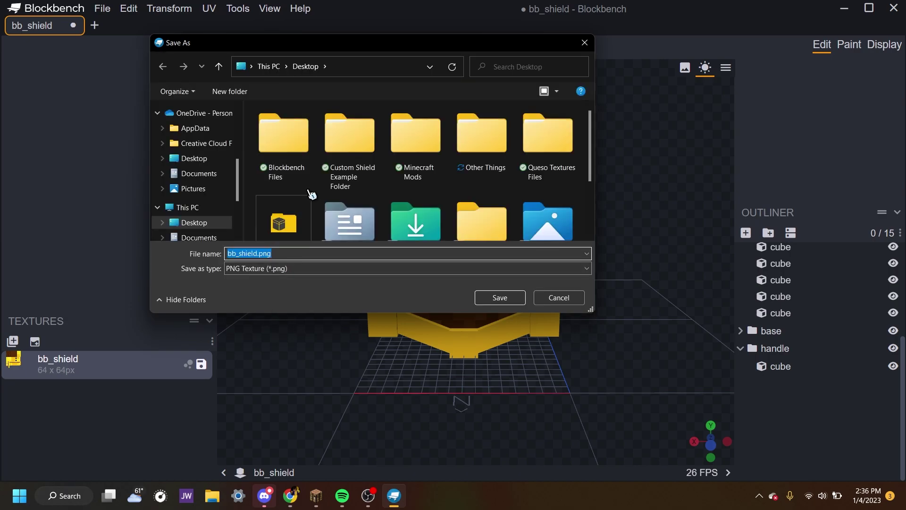
pyautogui.scroll(-3, 307, 208)
pyautogui.scroll(3, 391, 189)
pyautogui.moveTo(591, 310); pyautogui.dragTo(666, 375)
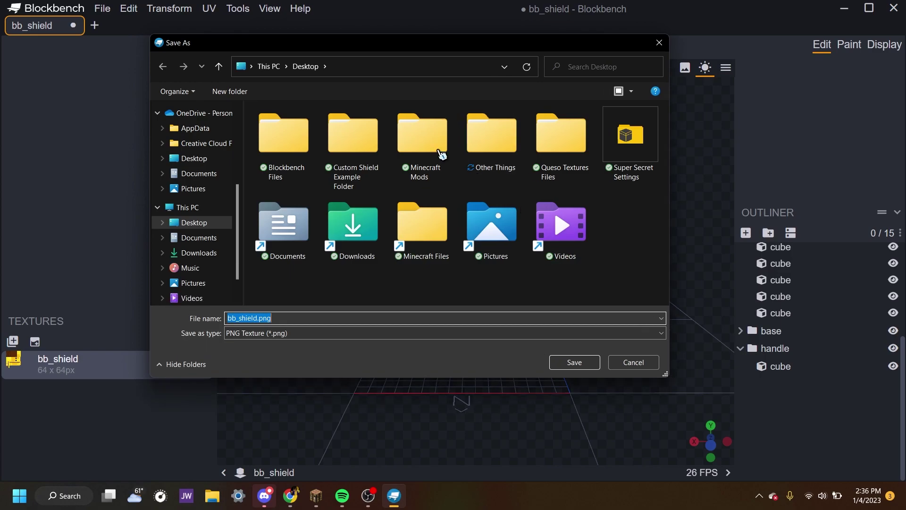
pyautogui.click(372, 146)
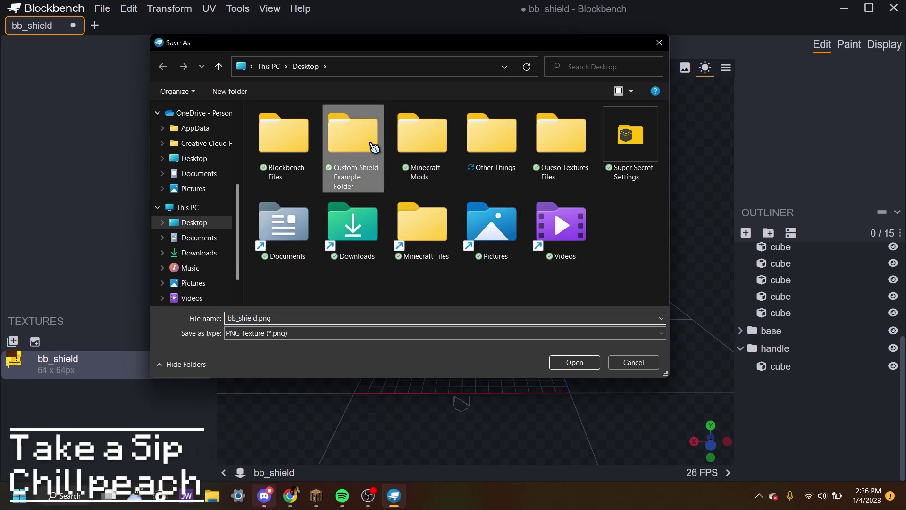
pyautogui.doubleClick(374, 147)
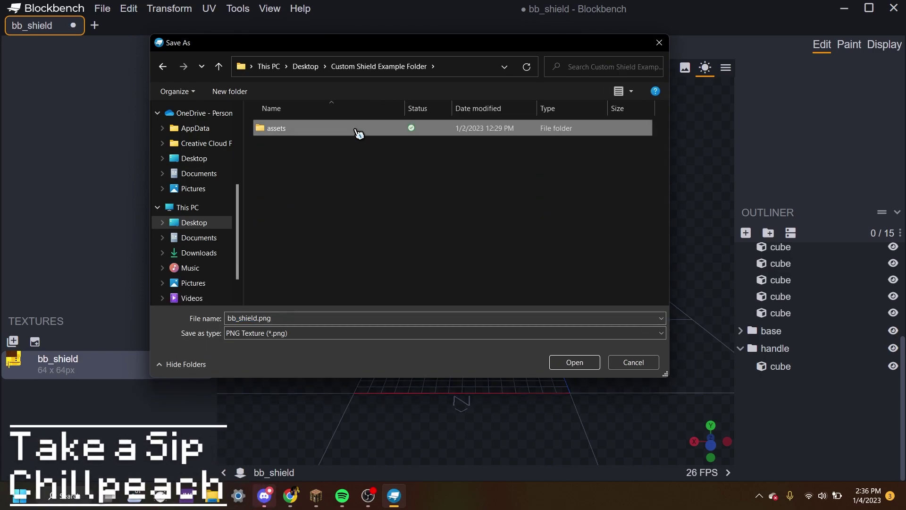
pyautogui.doubleClick(358, 134)
pyautogui.doubleClick(358, 134)
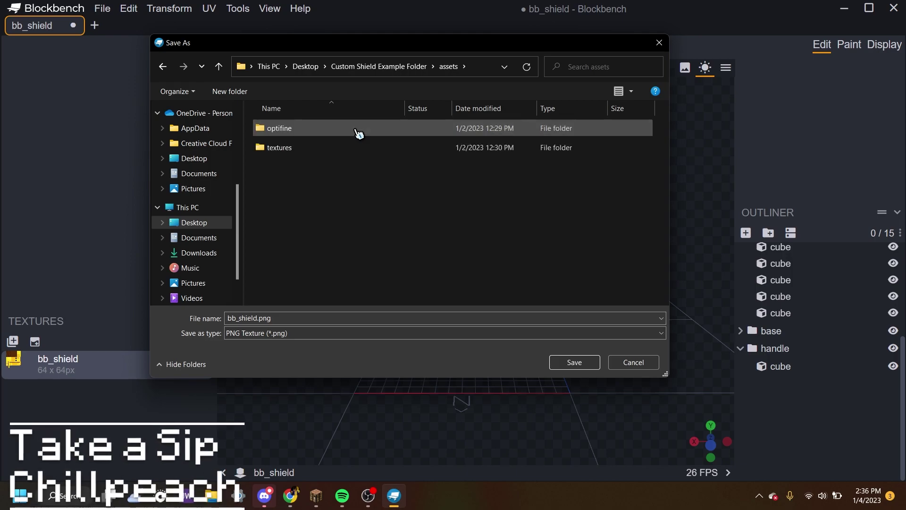
pyautogui.doubleClick(304, 150)
pyautogui.doubleClick(322, 130)
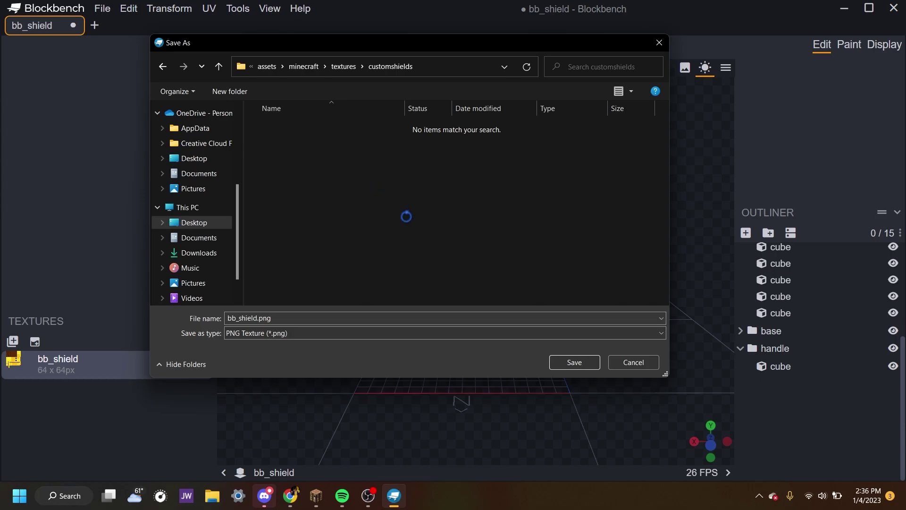
# Create a bb_shield folder inside customshields and save the texture there as bb_shield.png
pyautogui.rightClick(412, 248)
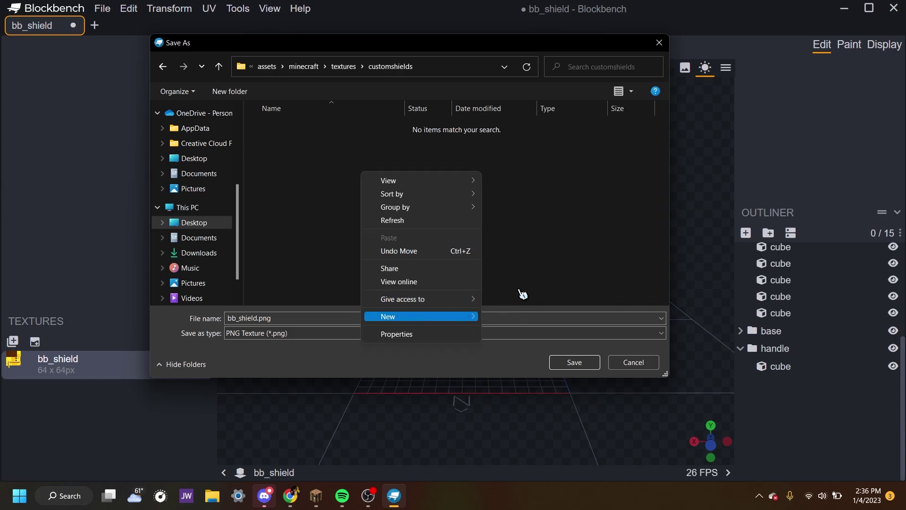
pyautogui.moveTo(472, 316)
pyautogui.click(505, 318)
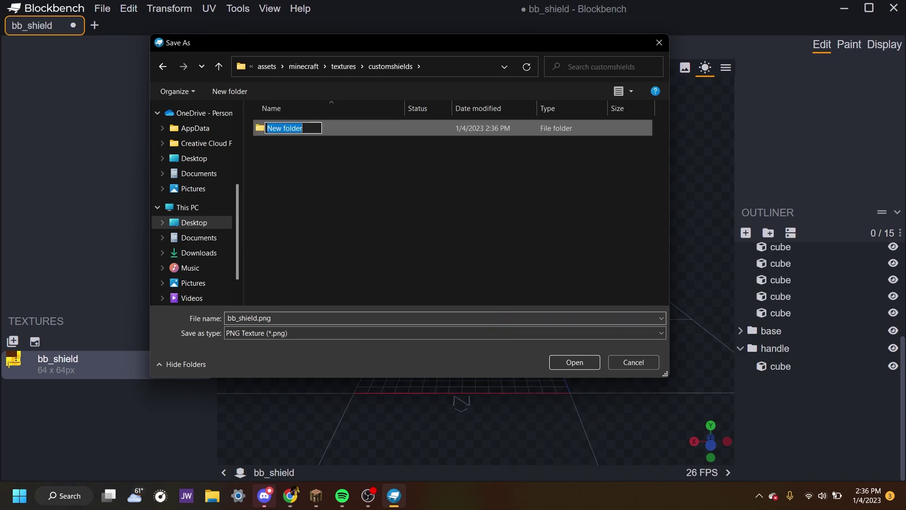
pyautogui.write('bb_shield')
pyautogui.click(352, 129)
pyautogui.doubleClick(352, 129)
pyautogui.click(579, 367)
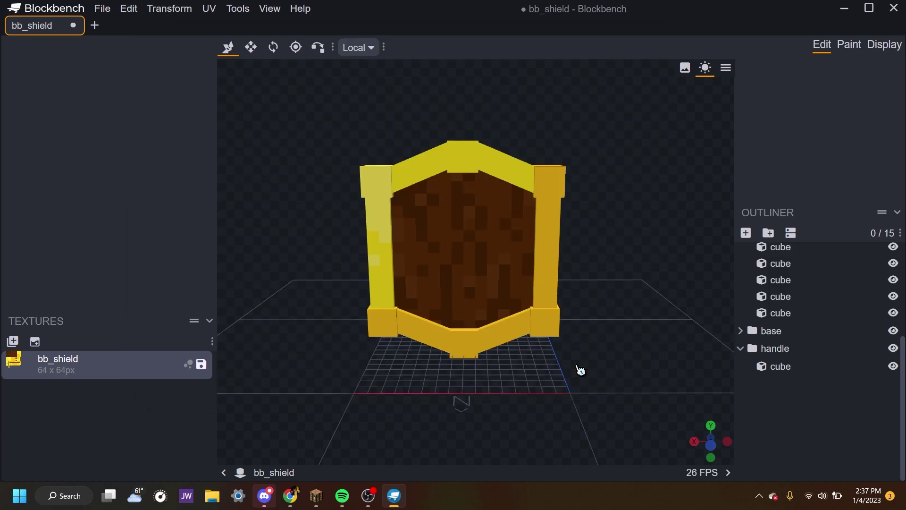
# Start exporting the shield as a Java Block/Item Model and browse to the Custom Shield Example Folder on the Desktop
pyautogui.moveTo(658, 366); pyautogui.dragTo(521, 330)
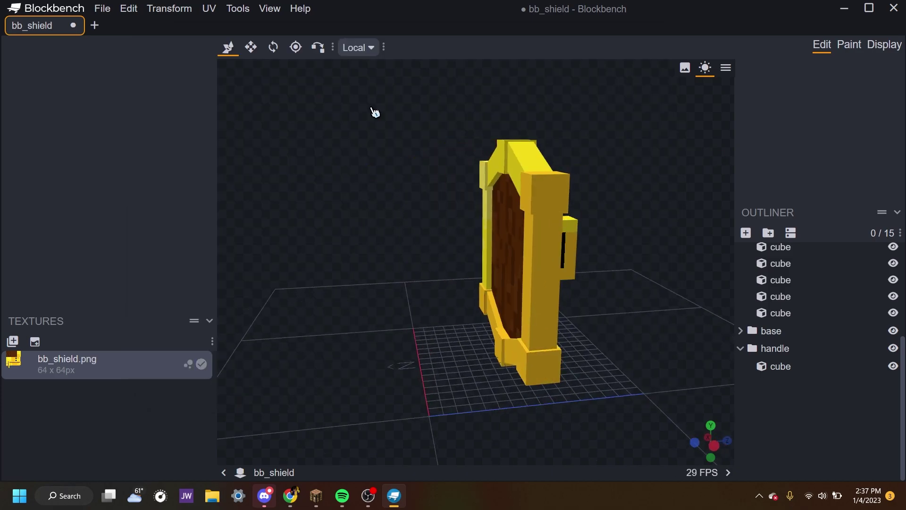
pyautogui.click(103, 14)
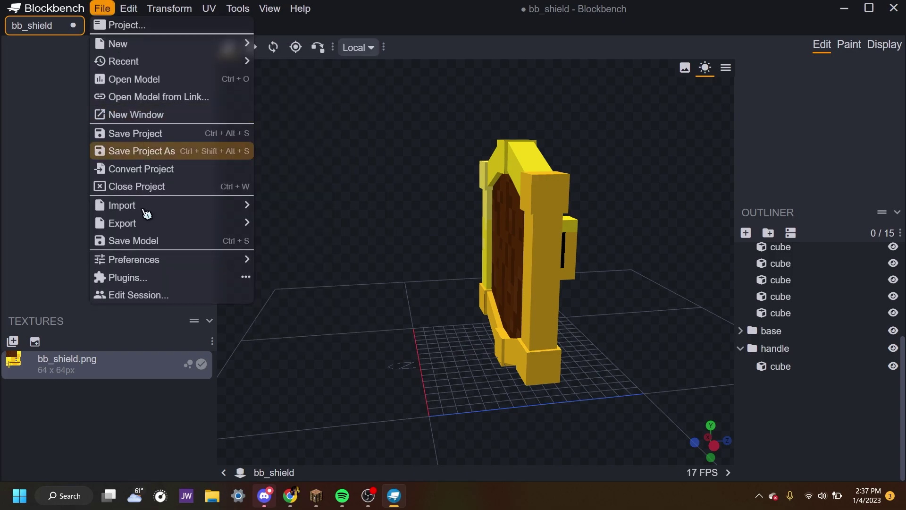
pyautogui.moveTo(202, 226)
pyautogui.click(290, 225)
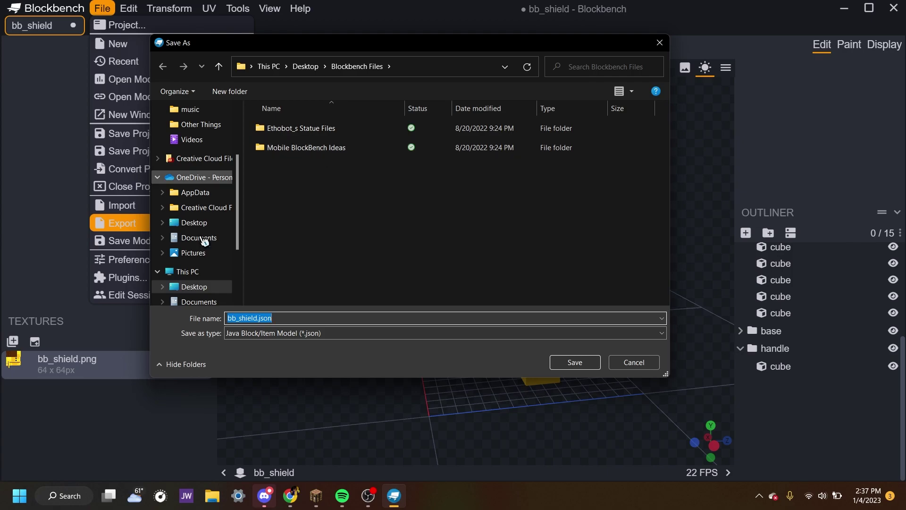
pyautogui.click(208, 287)
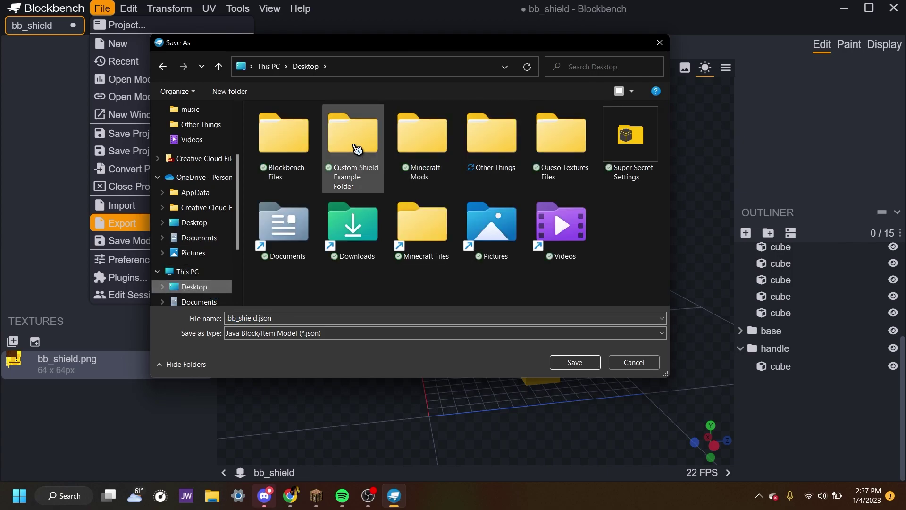
pyautogui.click(351, 140)
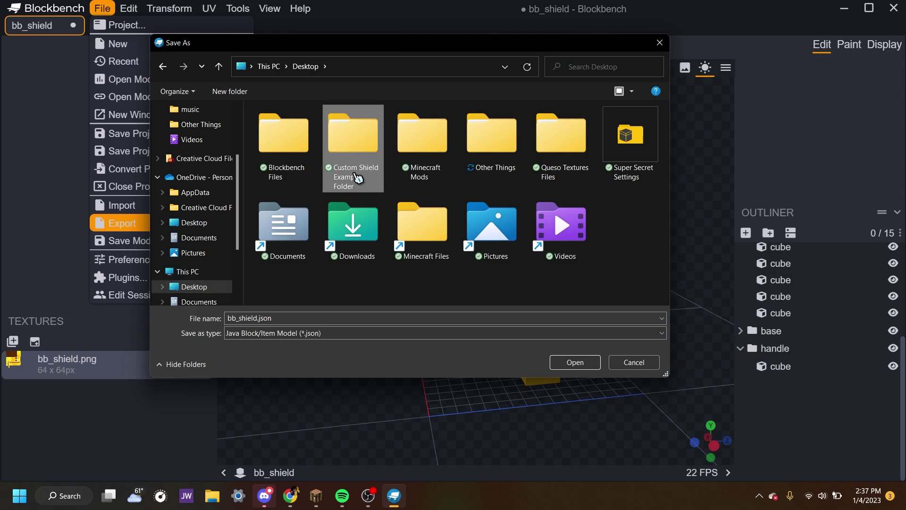
pyautogui.doubleClick(361, 137)
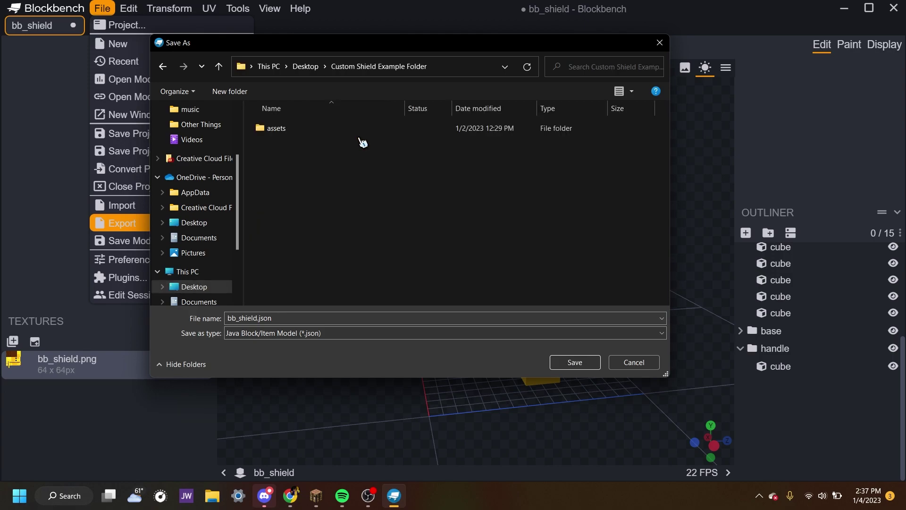
# Save the exported model as bb_shield.json in assets/minecraft/optifine/cit/models/item
pyautogui.doubleClick(347, 132)
pyautogui.doubleClick(347, 132)
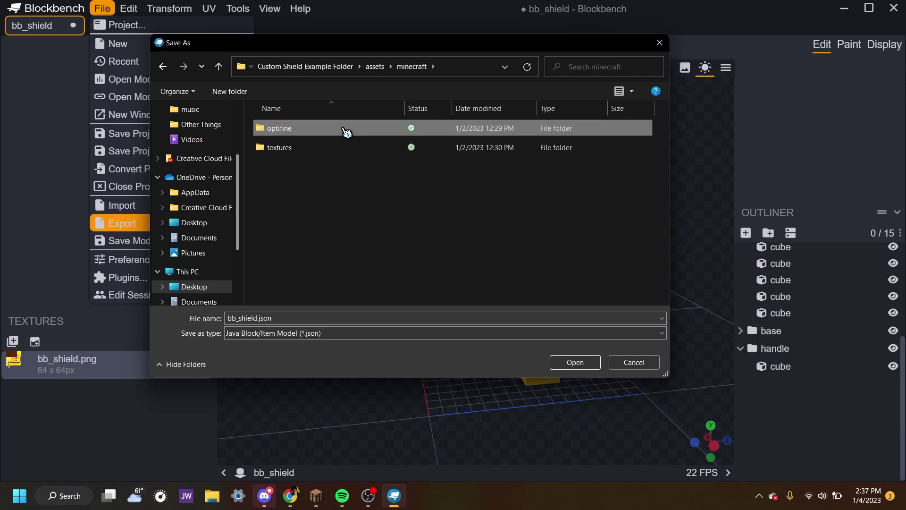
pyautogui.doubleClick(347, 131)
pyautogui.doubleClick(347, 131)
pyautogui.click(347, 132)
pyautogui.doubleClick(347, 132)
pyautogui.doubleClick(347, 131)
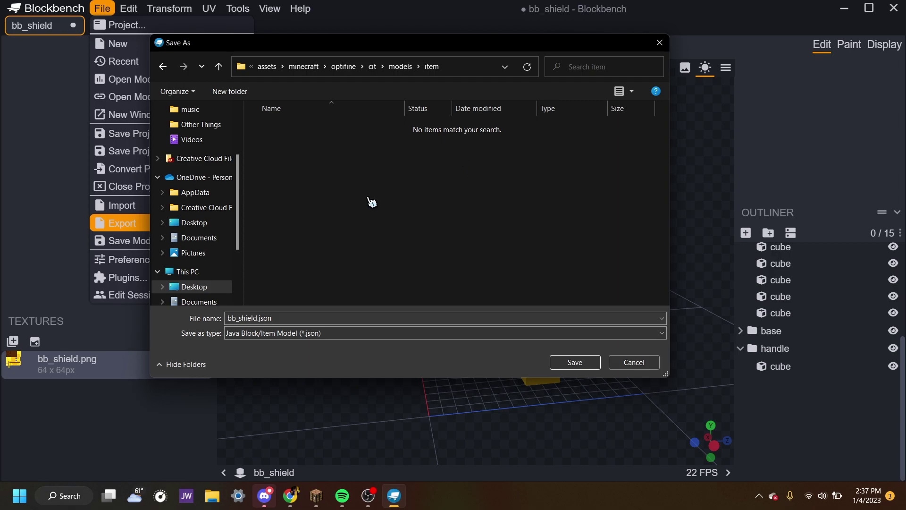
pyautogui.click(575, 362)
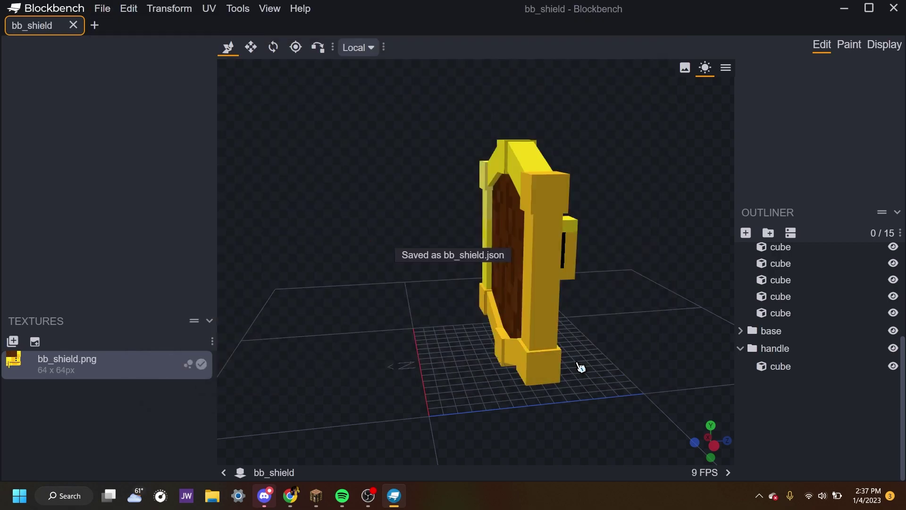
# Minimize Blockbench and open the Custom Shield Example Folder from the desktop
pyautogui.click(844, 8)
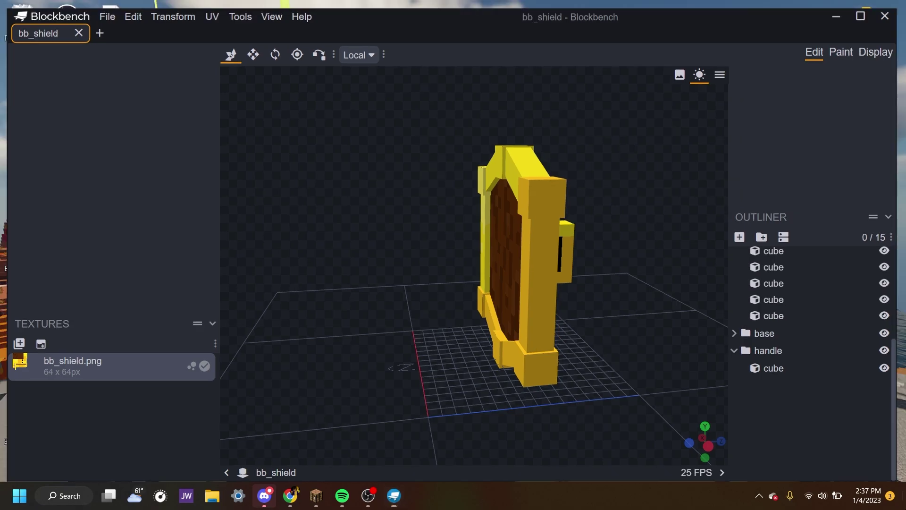
pyautogui.moveTo(362, 139); pyautogui.dragTo(446, 224)
pyautogui.click(438, 192)
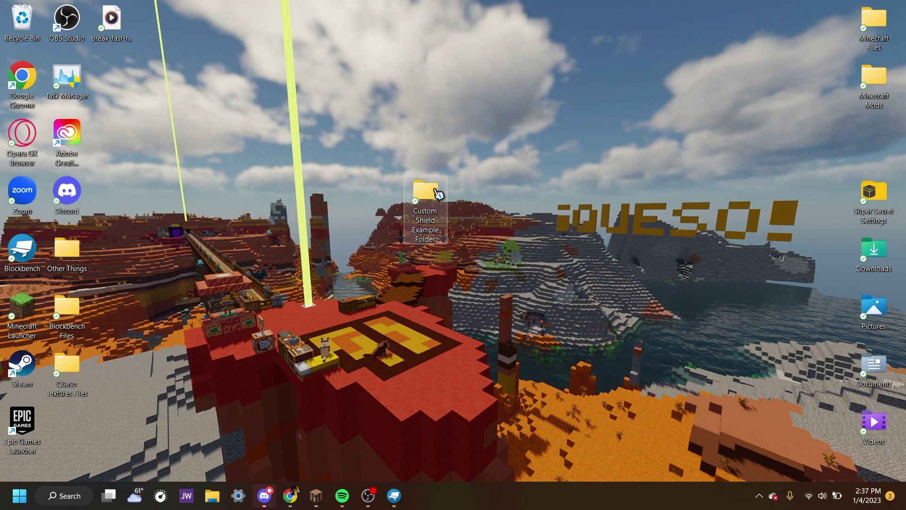
pyautogui.click(467, 157)
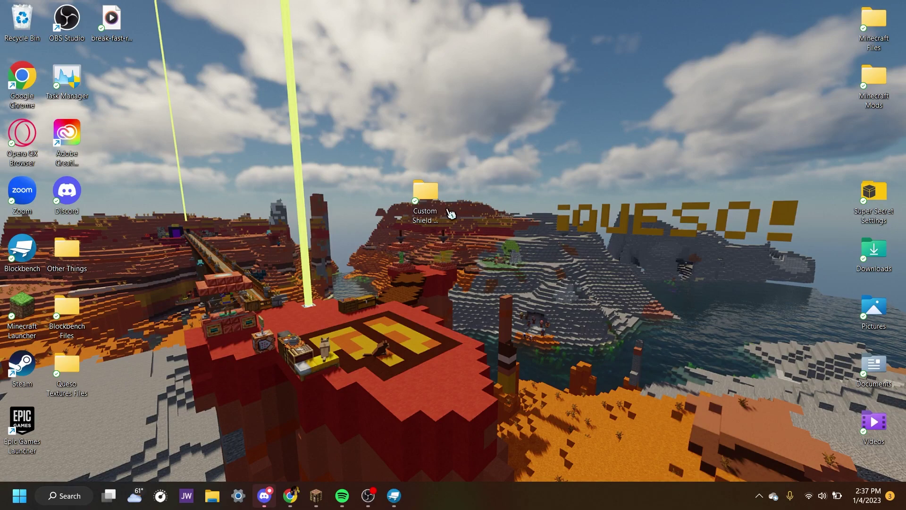
pyautogui.doubleClick(425, 193)
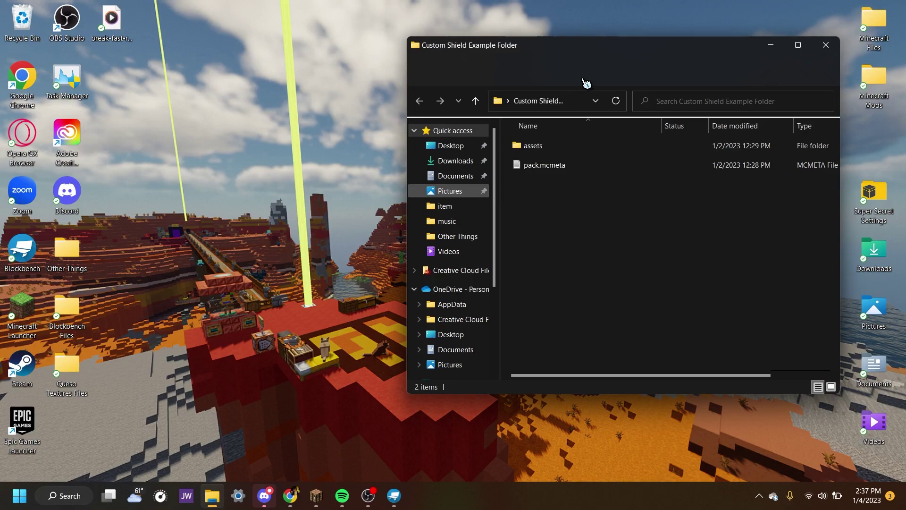
# Browse to assets/minecraft/optifine/cit/models/item inside the Custom Shield Example Folder
pyautogui.click(460, 159)
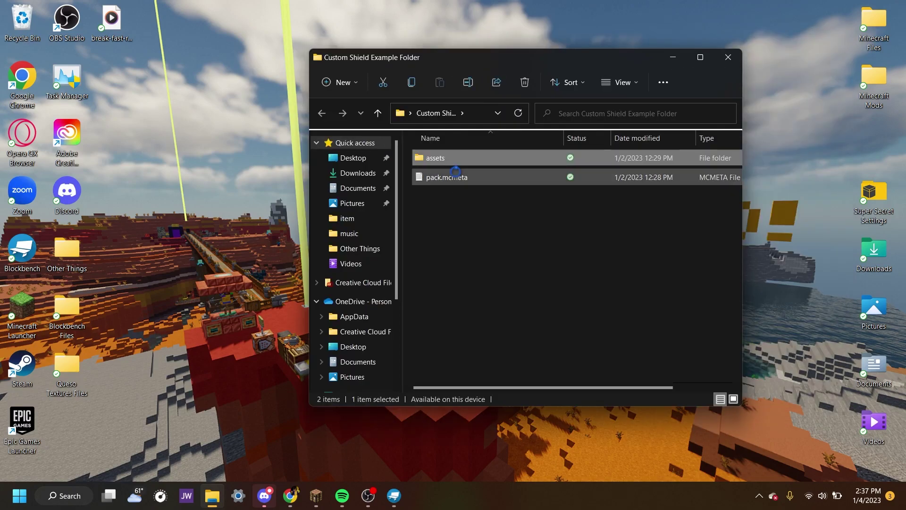
pyautogui.doubleClick(458, 159)
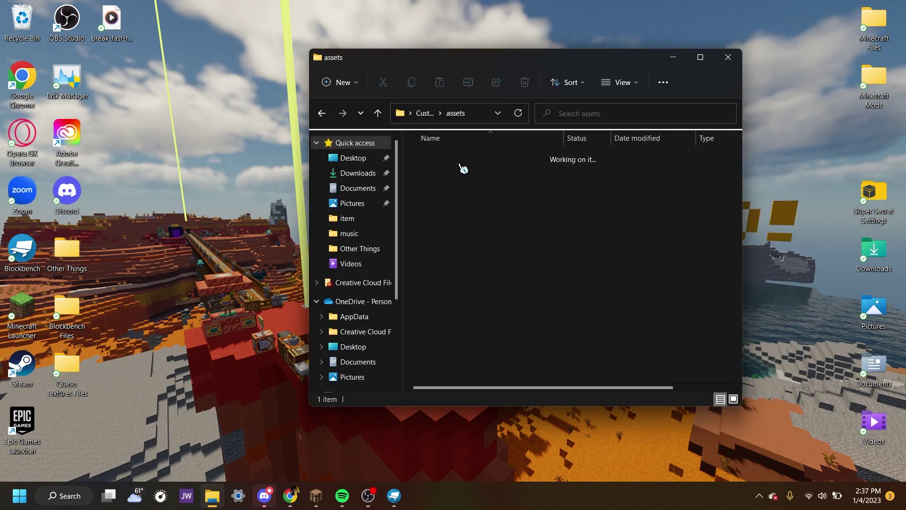
pyautogui.click(462, 160)
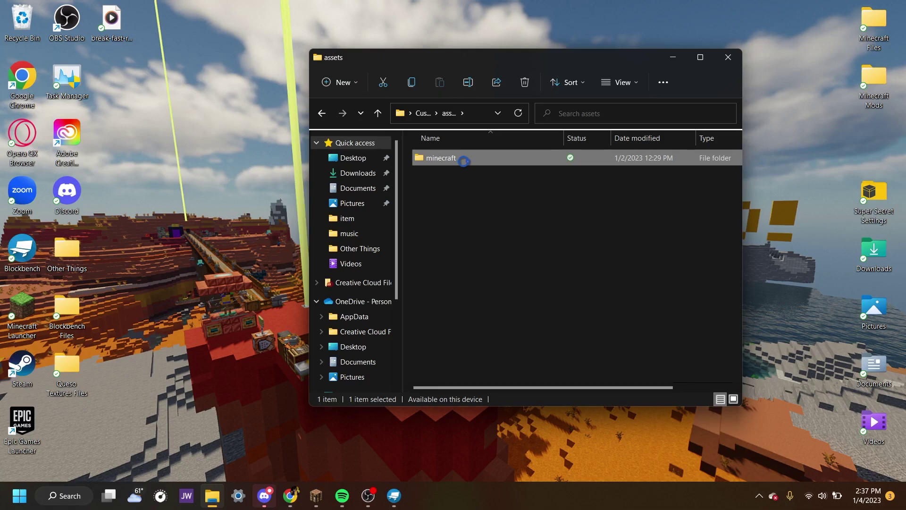
pyautogui.click(462, 160)
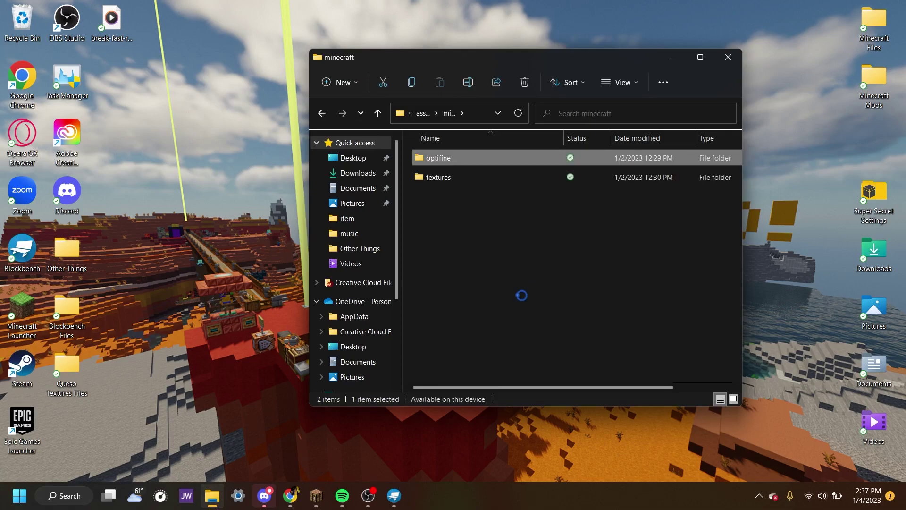
pyautogui.doubleClick(483, 162)
pyautogui.click(484, 163)
pyautogui.doubleClick(484, 162)
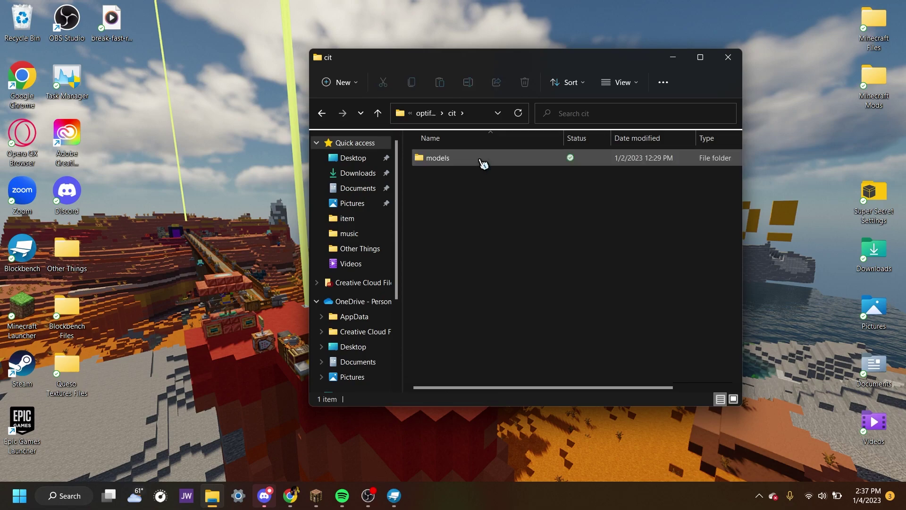
pyautogui.click(484, 163)
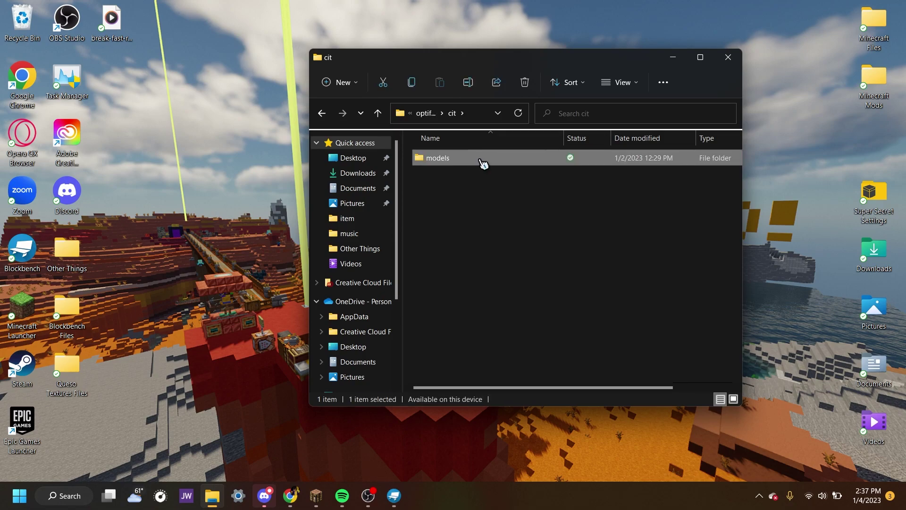
pyautogui.doubleClick(484, 162)
pyautogui.click(478, 158)
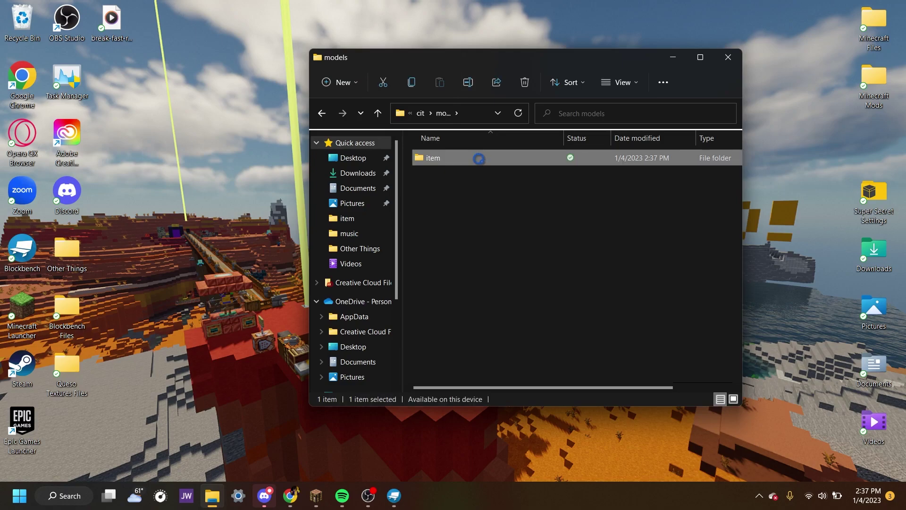
pyautogui.doubleClick(479, 158)
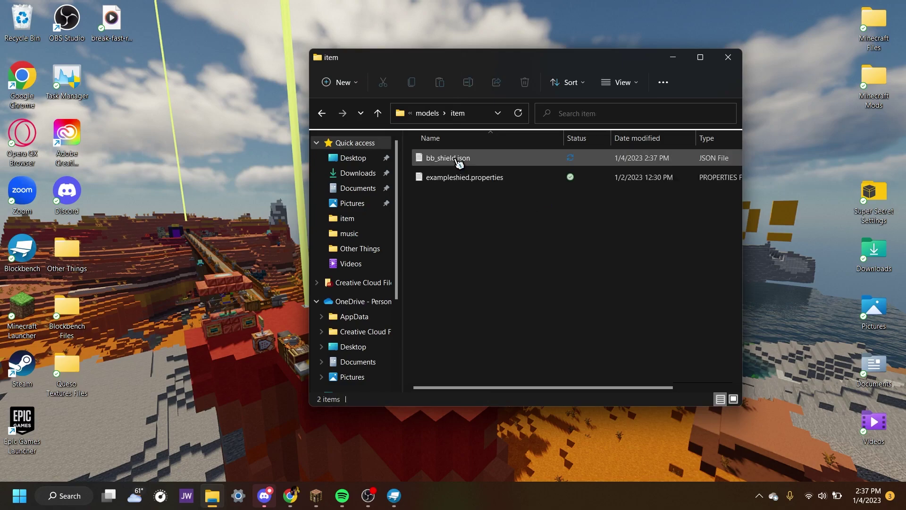
# Duplicate exampleshied.properties in the item folder and rename the copy bb_shield.properties
pyautogui.click(505, 181)
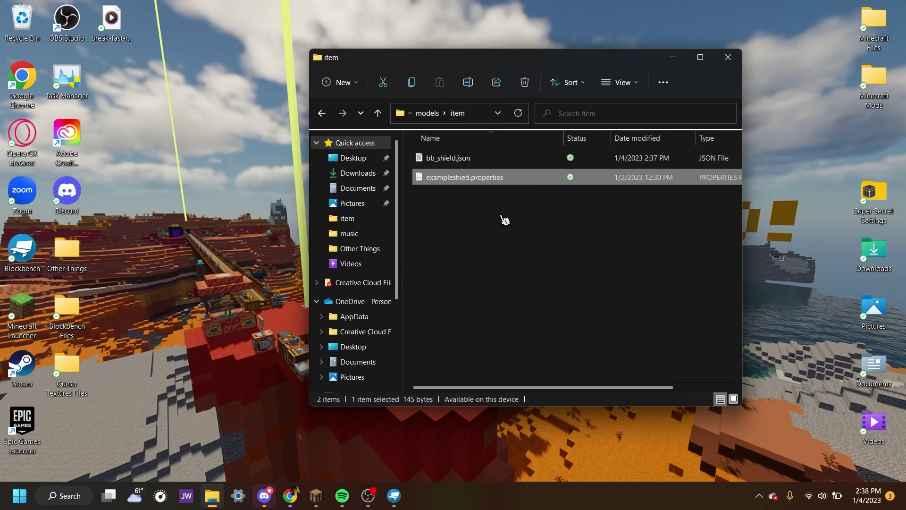
pyautogui.click(412, 84)
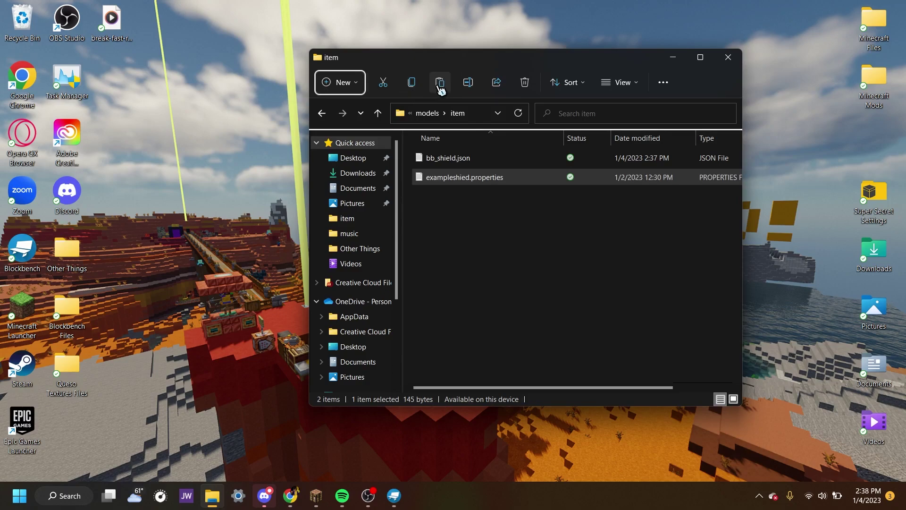
pyautogui.hotkey('ctrl', 'v')
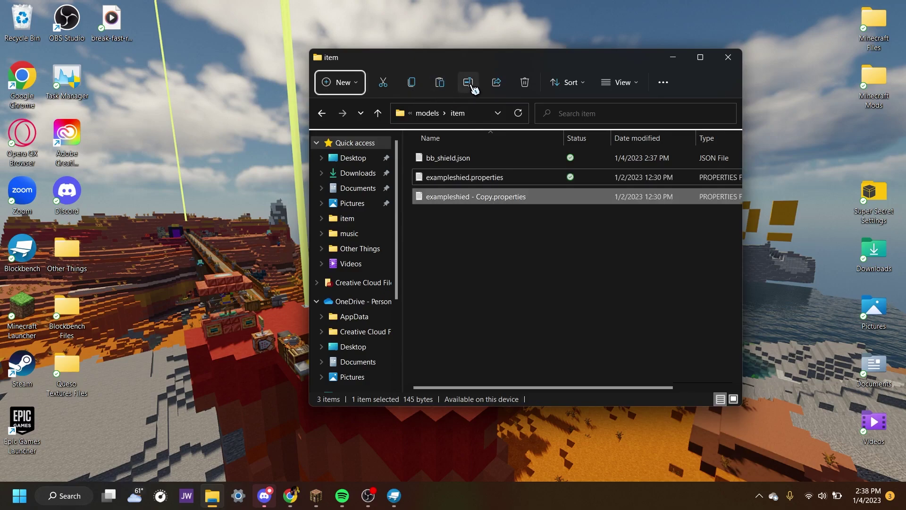
pyautogui.click(471, 88)
pyautogui.write('bb')
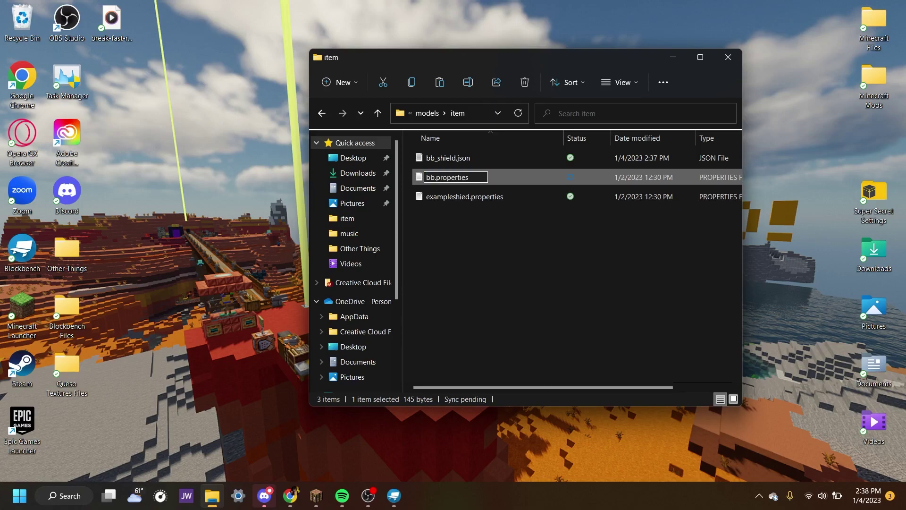
pyautogui.write('_shield')
pyautogui.click(520, 177)
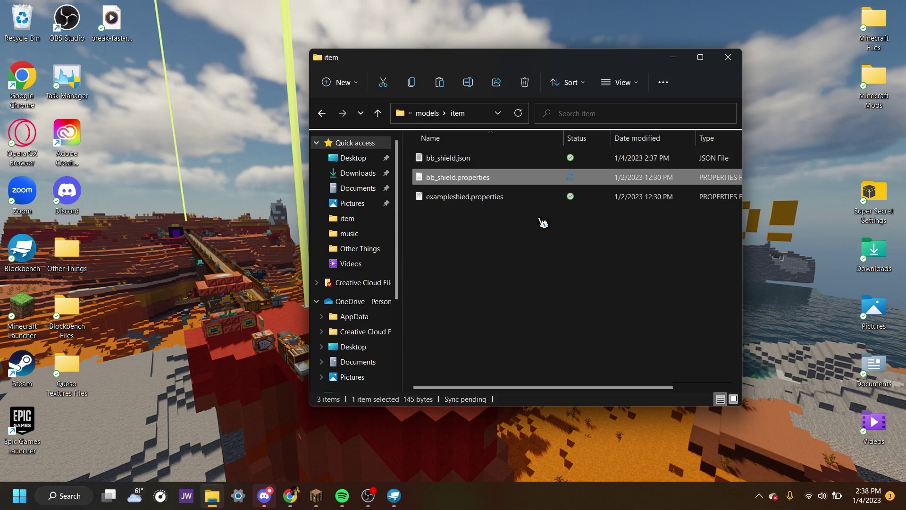
# Check whether File Explorer is set to show file name extensions
pyautogui.click(665, 84)
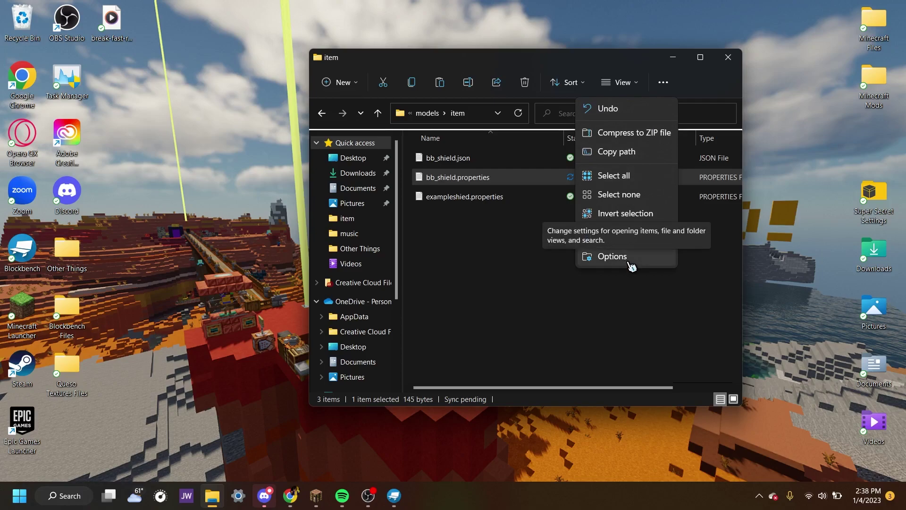
pyautogui.click(558, 147)
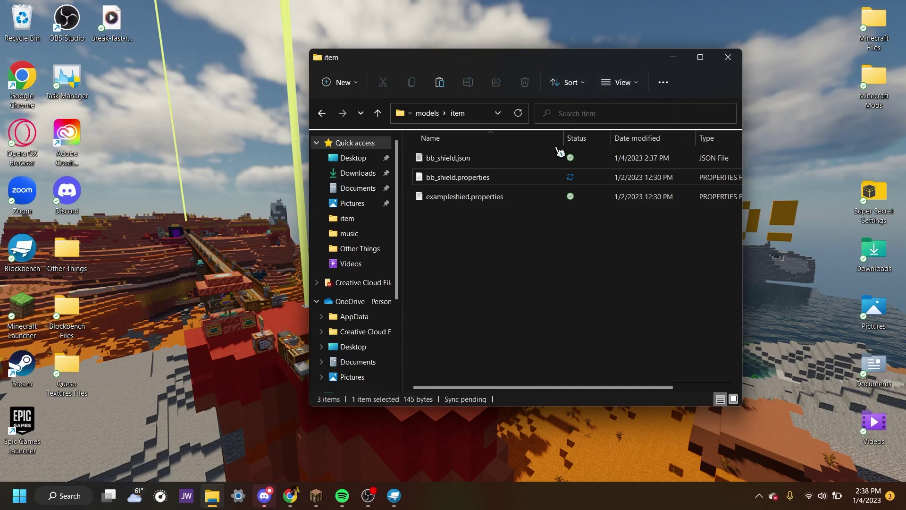
pyautogui.click(605, 84)
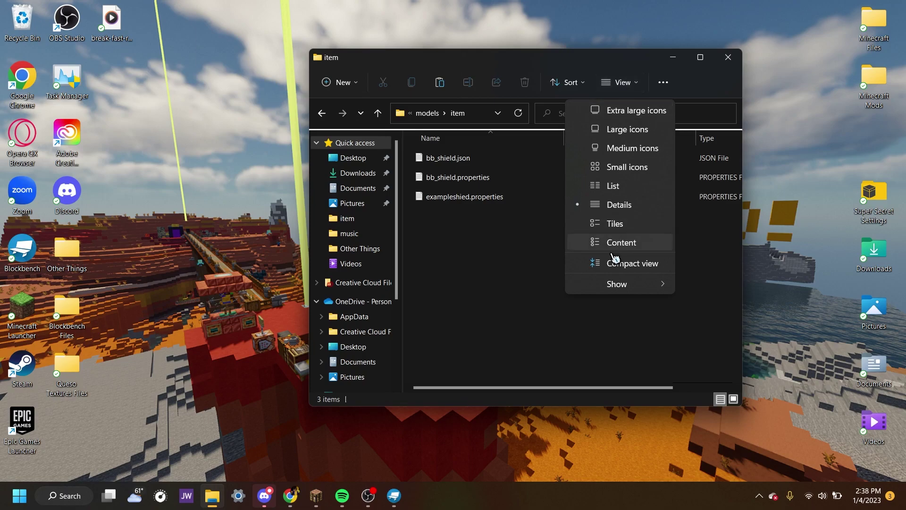
pyautogui.moveTo(616, 291)
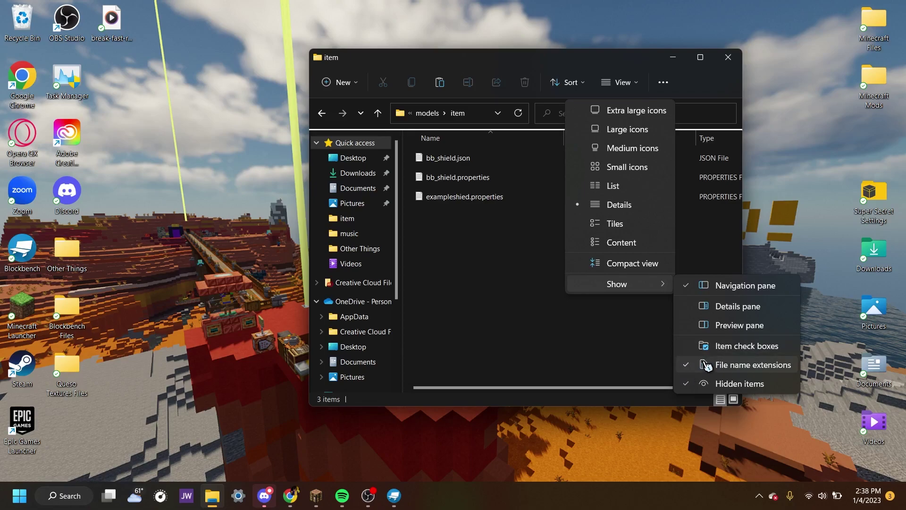
pyautogui.click(570, 336)
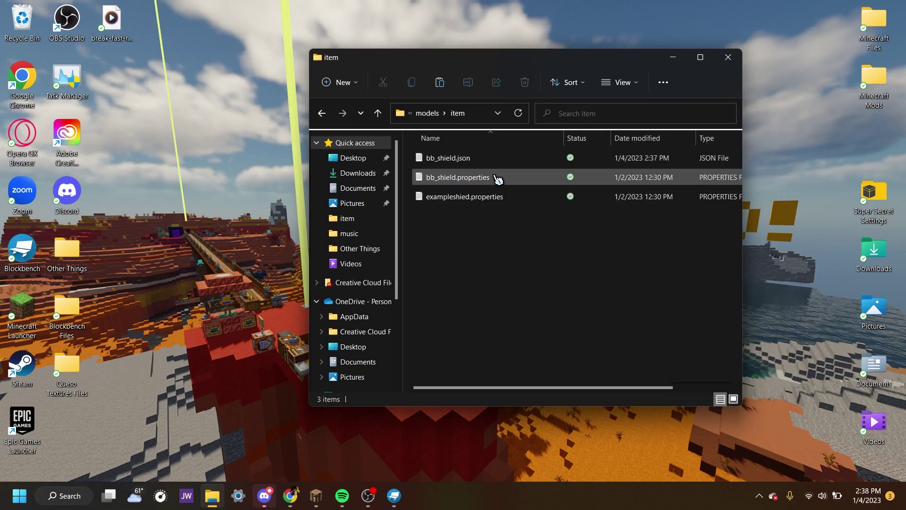
# Open bb_shield.properties in Notepad and replace the [shieldname] placeholder so the model line reads model=bb_shield.json
pyautogui.click(517, 179)
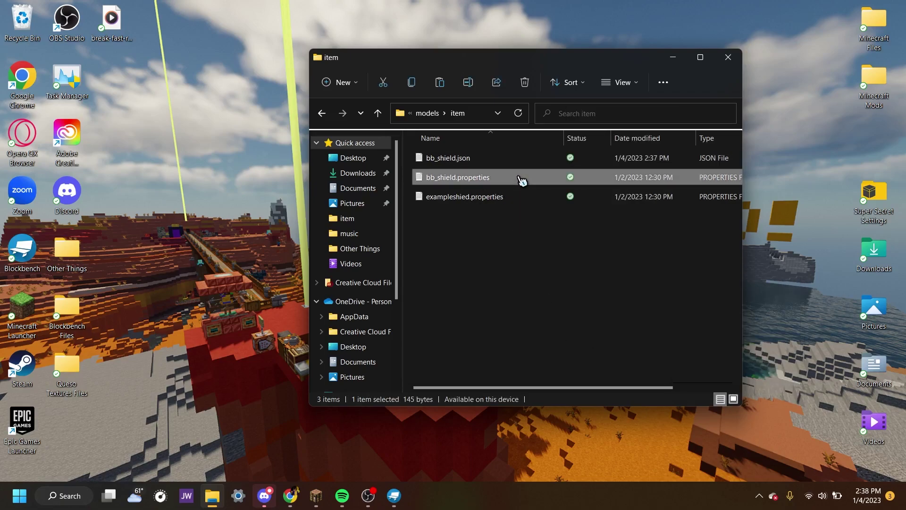
pyautogui.doubleClick(466, 179)
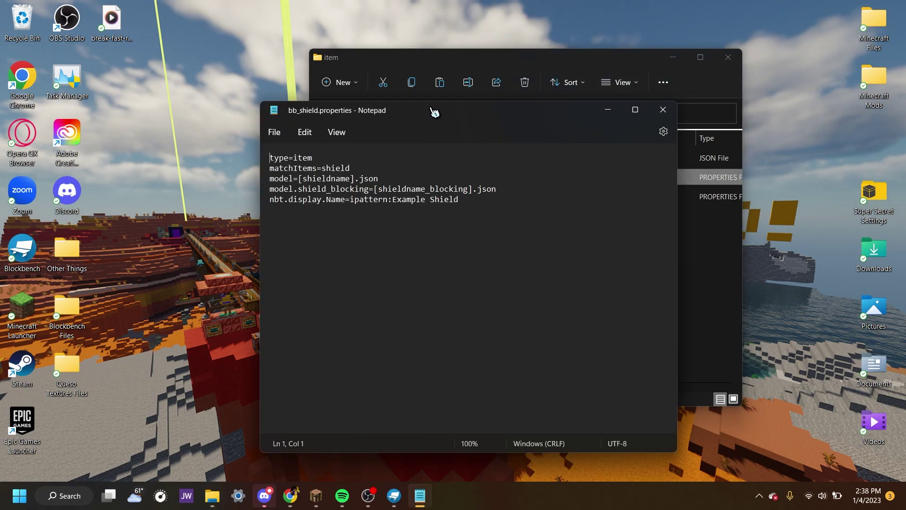
pyautogui.moveTo(431, 111); pyautogui.dragTo(408, 101)
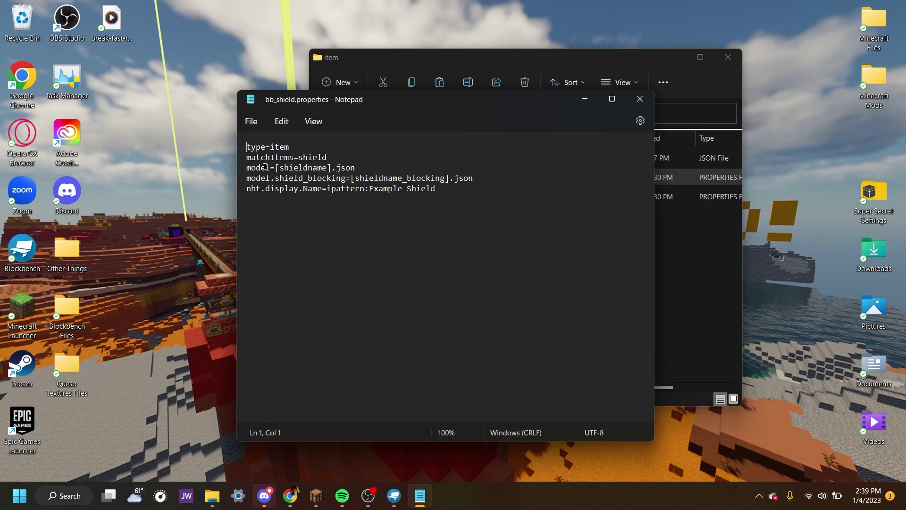
pyautogui.moveTo(276, 168); pyautogui.dragTo(326, 168)
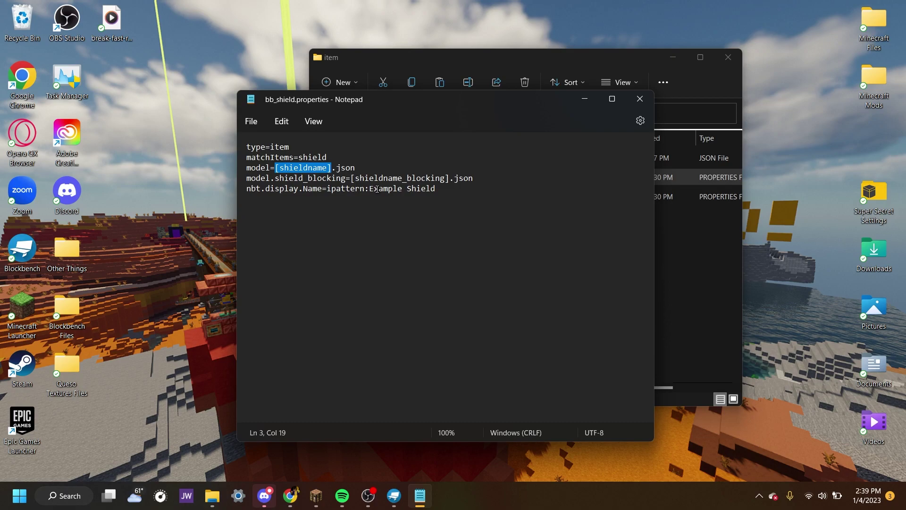
pyautogui.write('bb_')
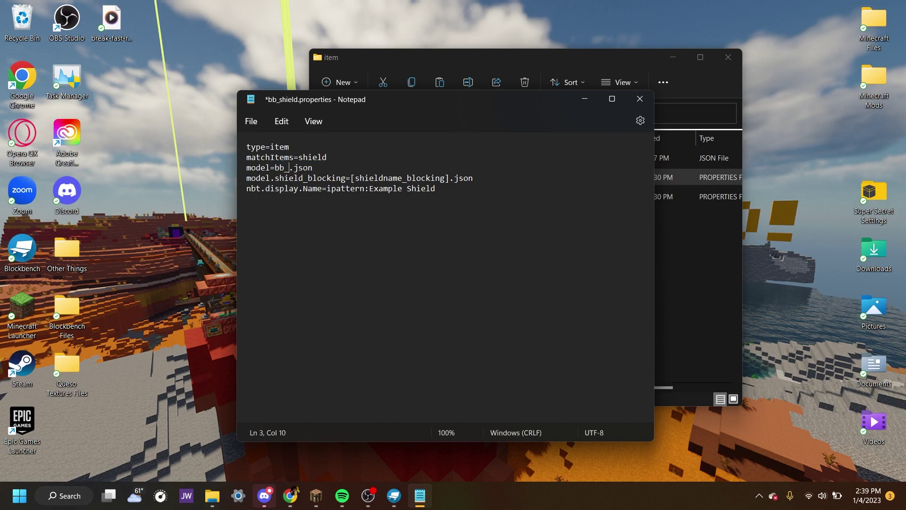
pyautogui.write('shield')
# Replace the example name in the nbt.display.Name line so it reads ipattern:BB Shield
pyautogui.moveTo(461, 108); pyautogui.dragTo(371, 100)
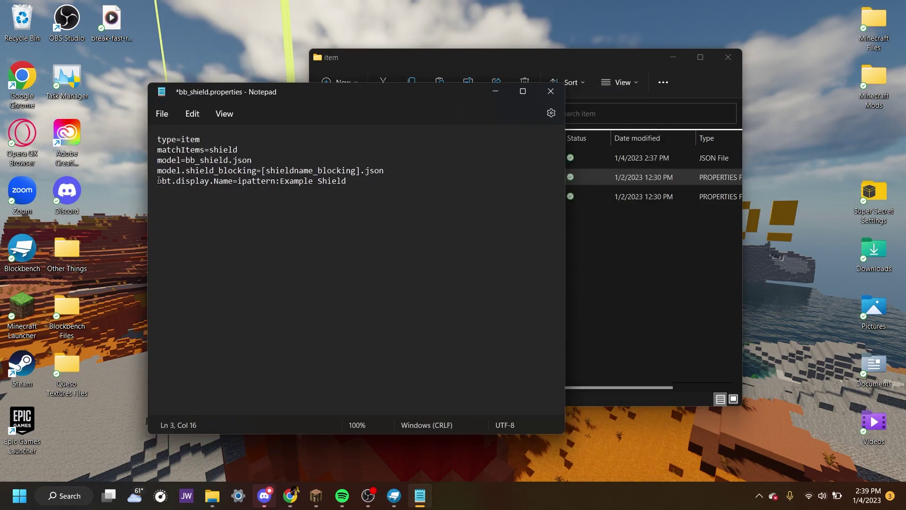
pyautogui.moveTo(162, 183); pyautogui.dragTo(206, 182)
pyautogui.click(187, 182)
pyautogui.click(180, 183)
pyautogui.click(224, 182)
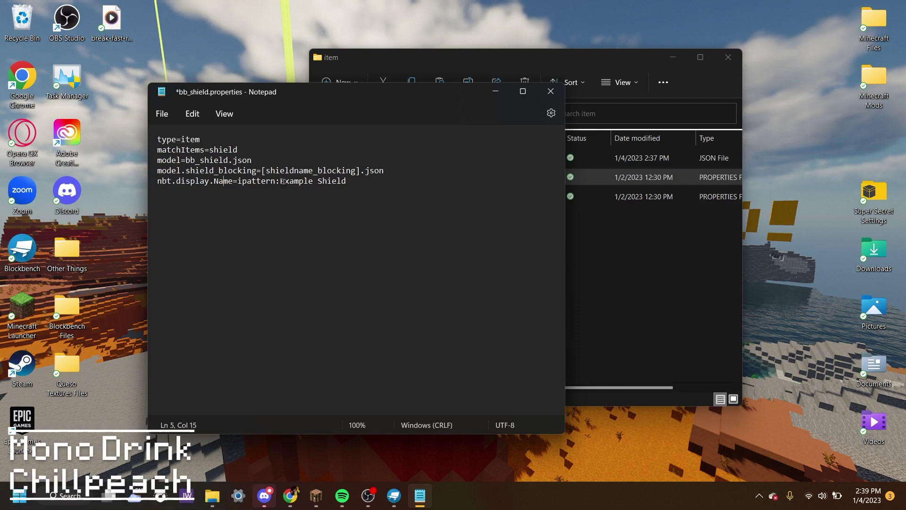
pyautogui.moveTo(281, 181); pyautogui.dragTo(368, 185)
pyautogui.press('BackSpace')
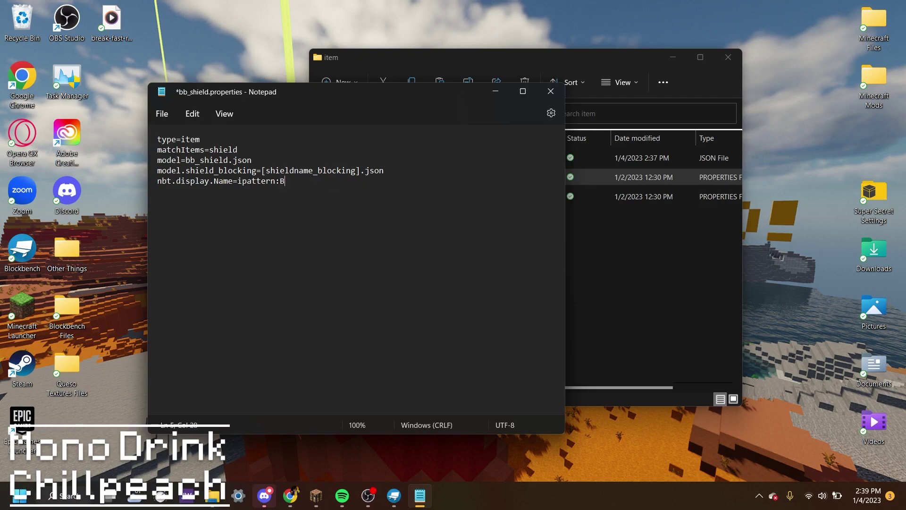
pyautogui.write('BB Shield')
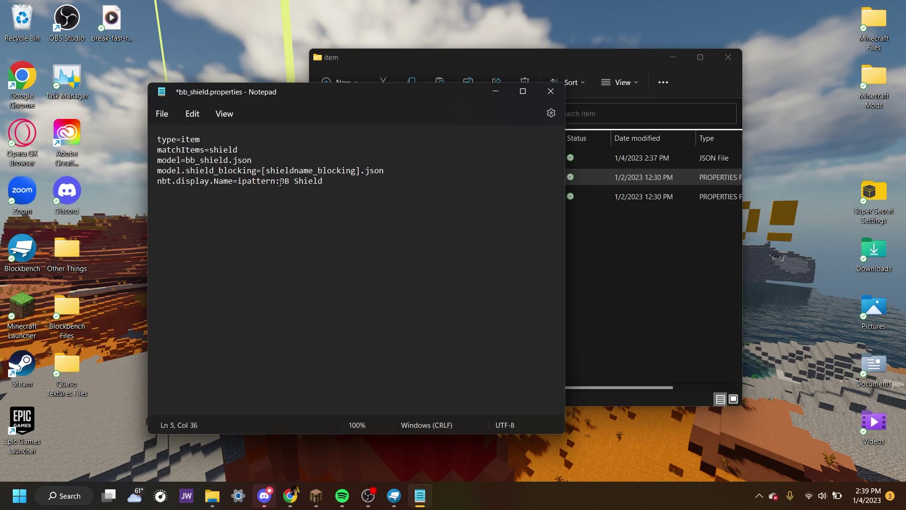
# Close bb_shield.properties with its changes saved and switch back to Blockbench
pyautogui.moveTo(281, 181); pyautogui.dragTo(323, 181)
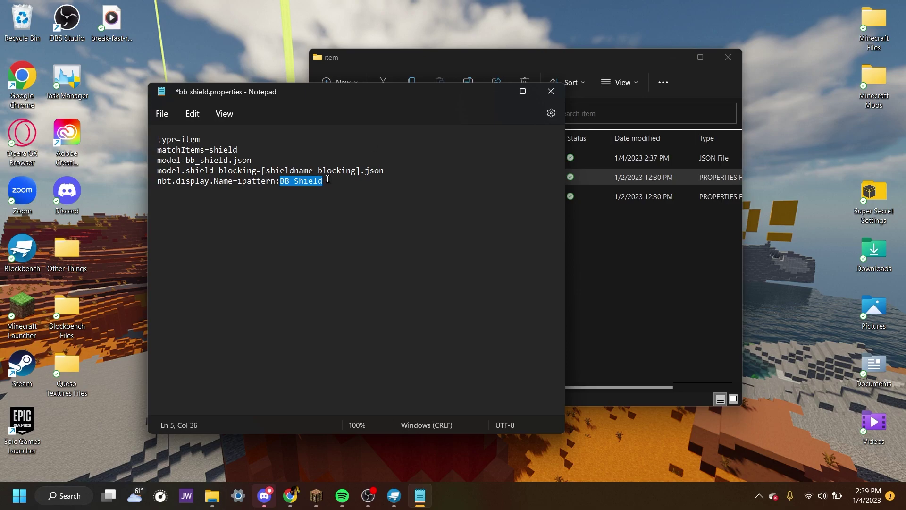
pyautogui.click(552, 96)
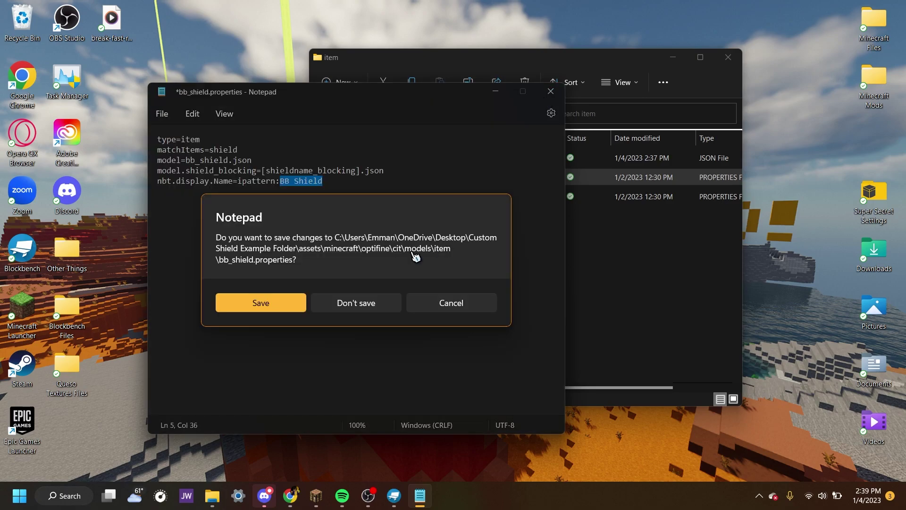
pyautogui.click(289, 304)
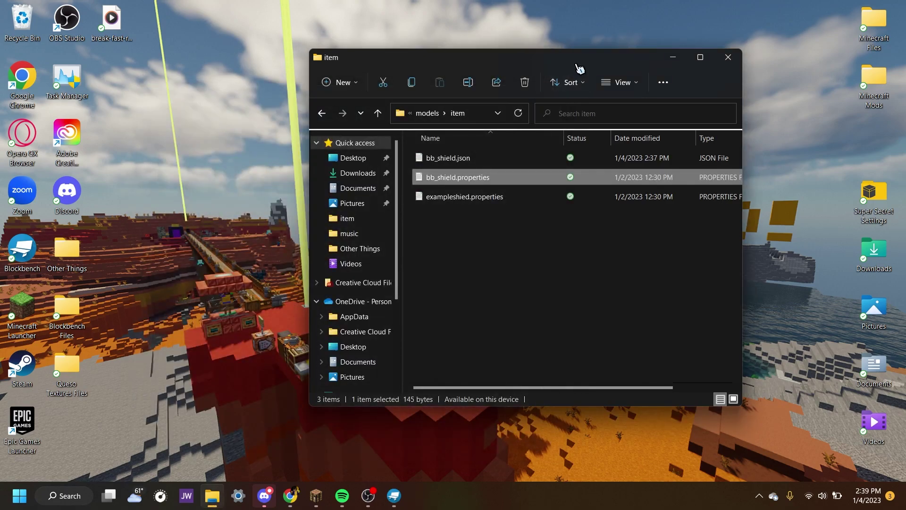
pyautogui.moveTo(578, 66); pyautogui.dragTo(535, 68)
pyautogui.click(395, 496)
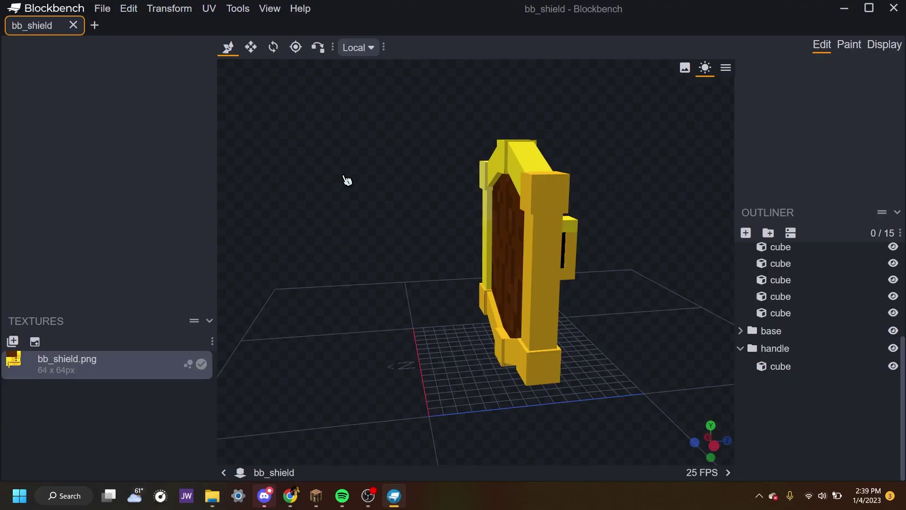
# Close the bb_shield project in Blockbench and clear the open windows to reveal the desktop
pyautogui.click(75, 25)
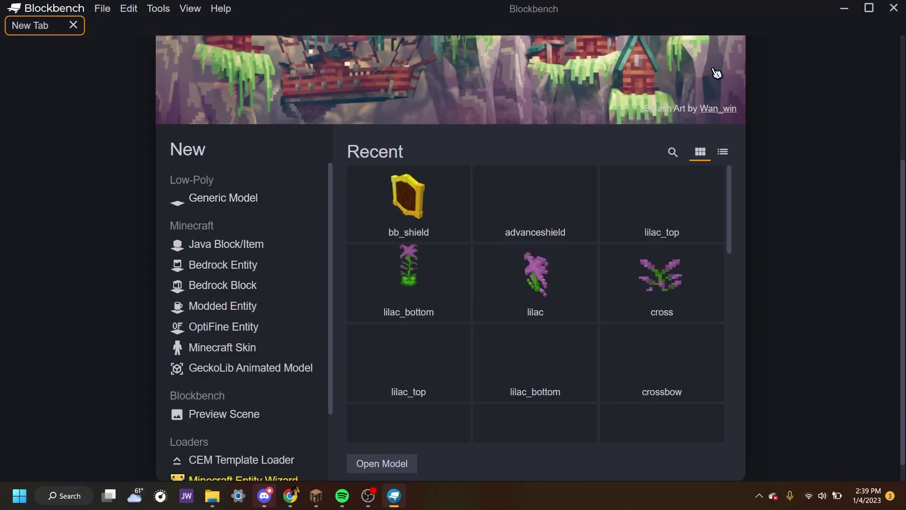
pyautogui.click(844, 8)
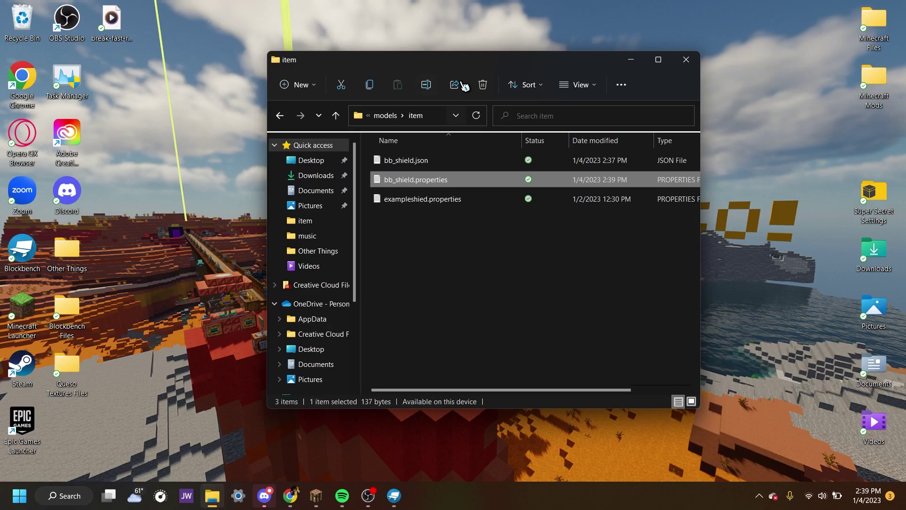
pyautogui.moveTo(502, 73); pyautogui.dragTo(460, 83)
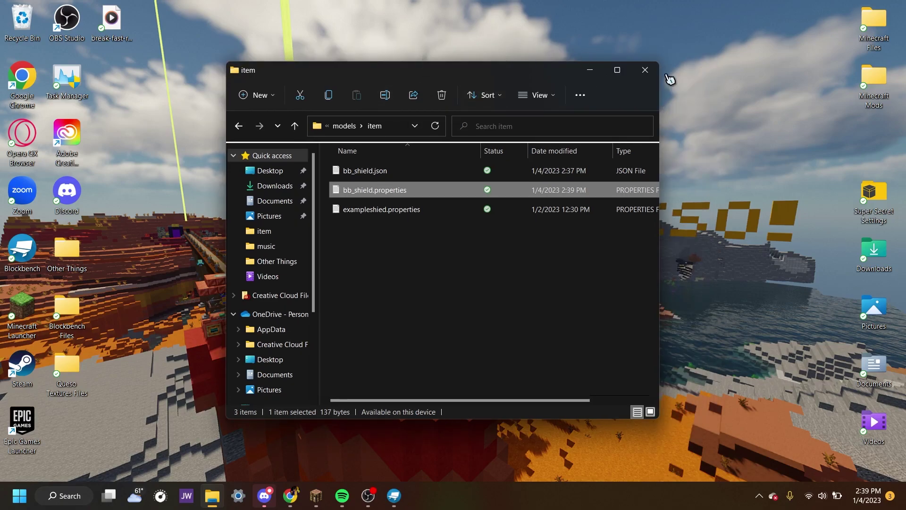
pyautogui.click(590, 70)
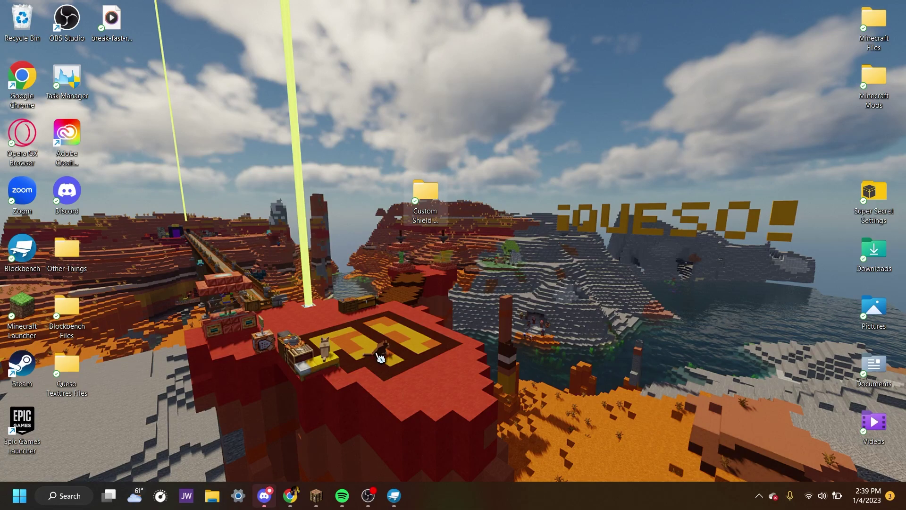
# Switch to Minecraft, open its resource pack folder and place that folder's window beside the Custom Shield folder on the desktop
pyautogui.click(319, 495)
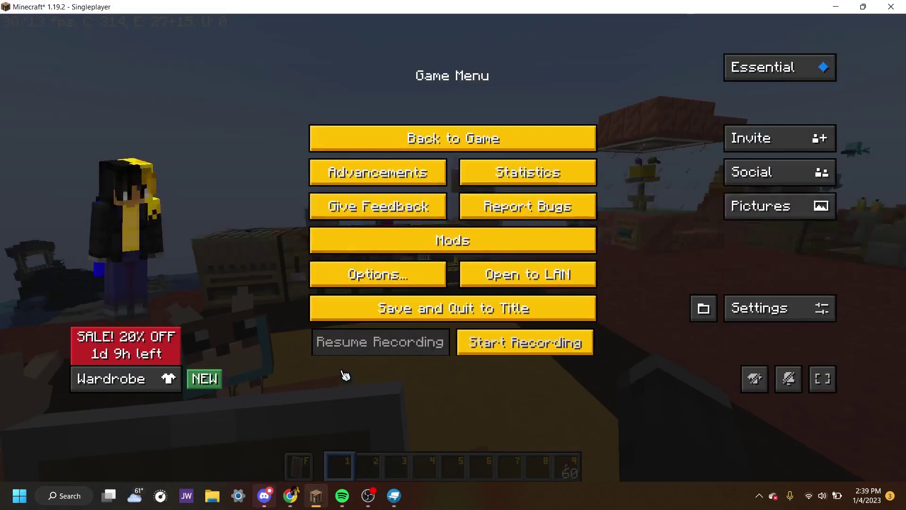
pyautogui.click(367, 282)
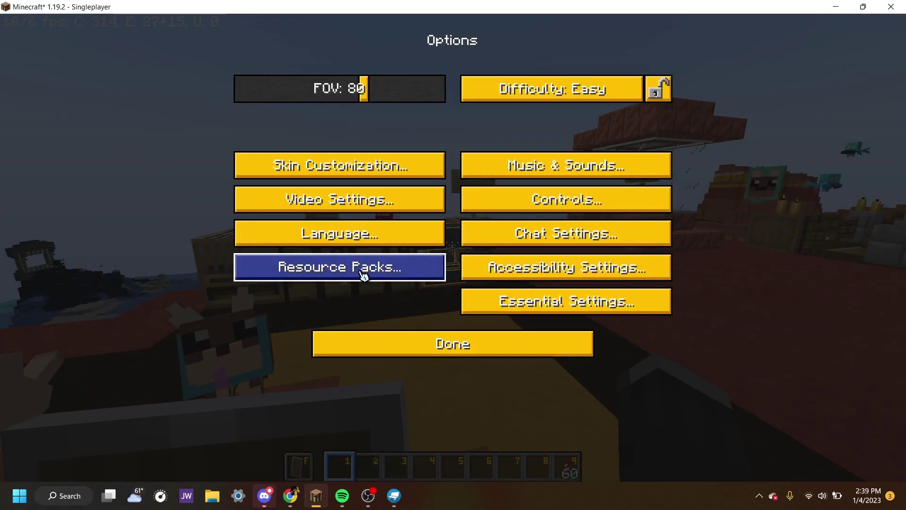
pyautogui.click(363, 275)
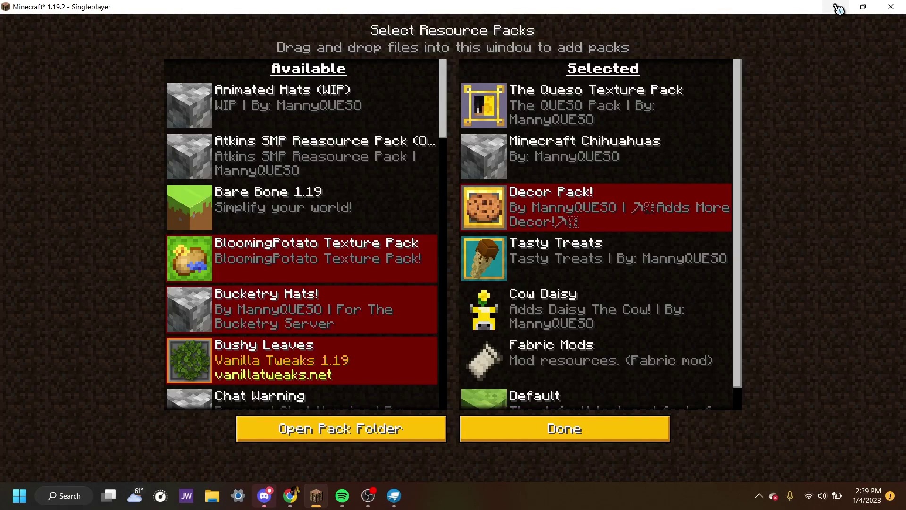
pyautogui.click(392, 439)
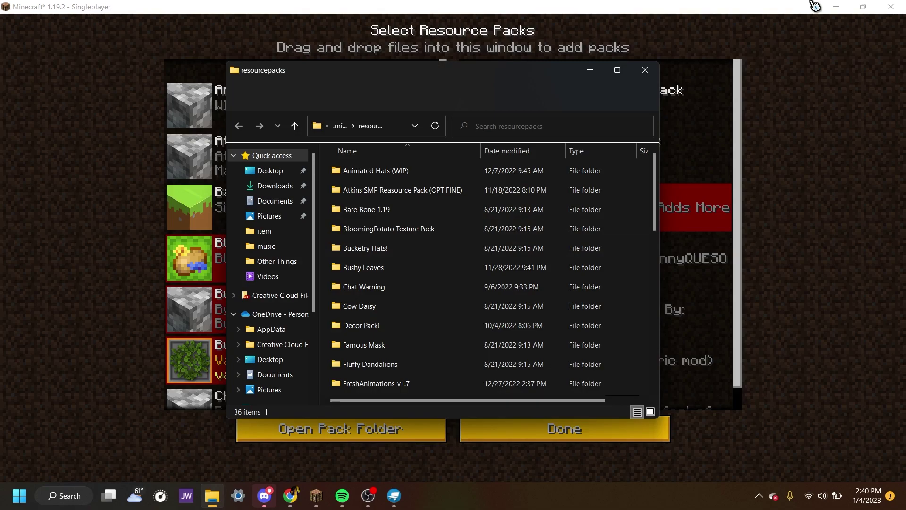
pyautogui.click(835, 7)
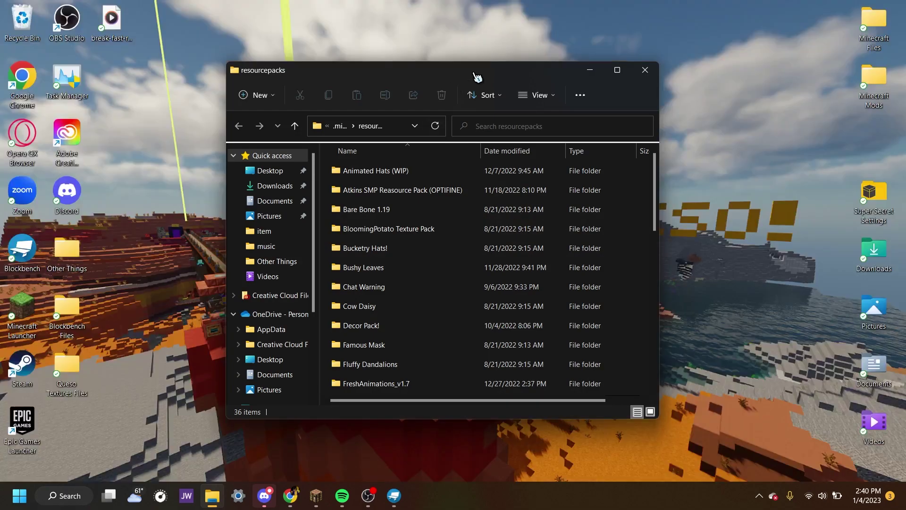
pyautogui.moveTo(475, 77); pyautogui.dragTo(236, 88)
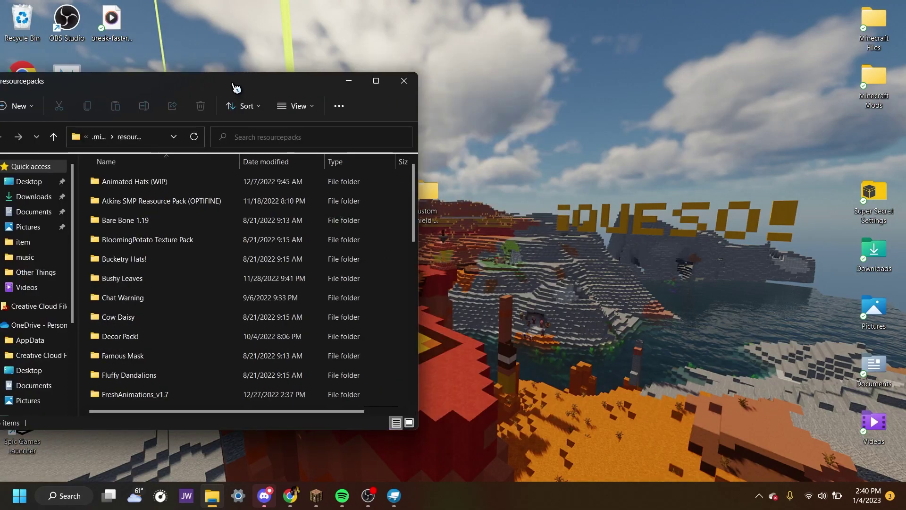
# Try to move the Custom Shield Example Folder from the desktop into the resourcepacks folder
pyautogui.moveTo(428, 196); pyautogui.dragTo(139, 141)
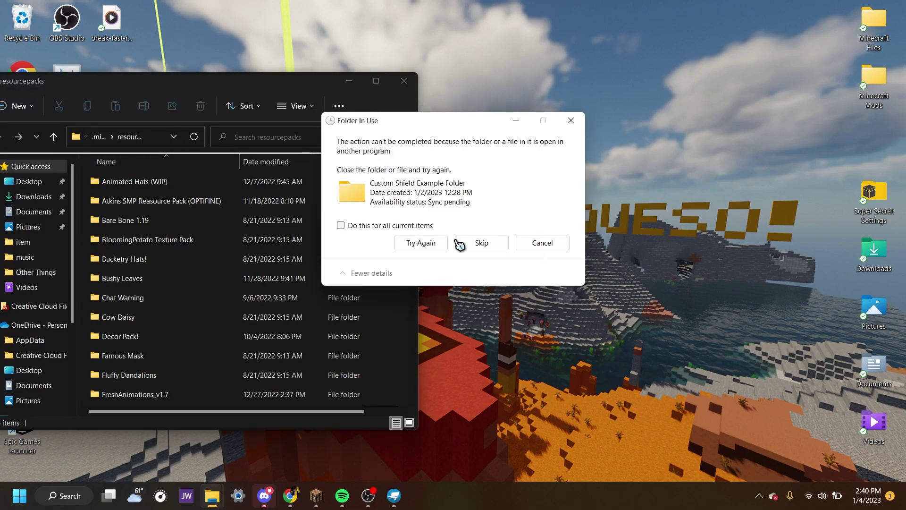
pyautogui.click(479, 242)
pyautogui.click(543, 244)
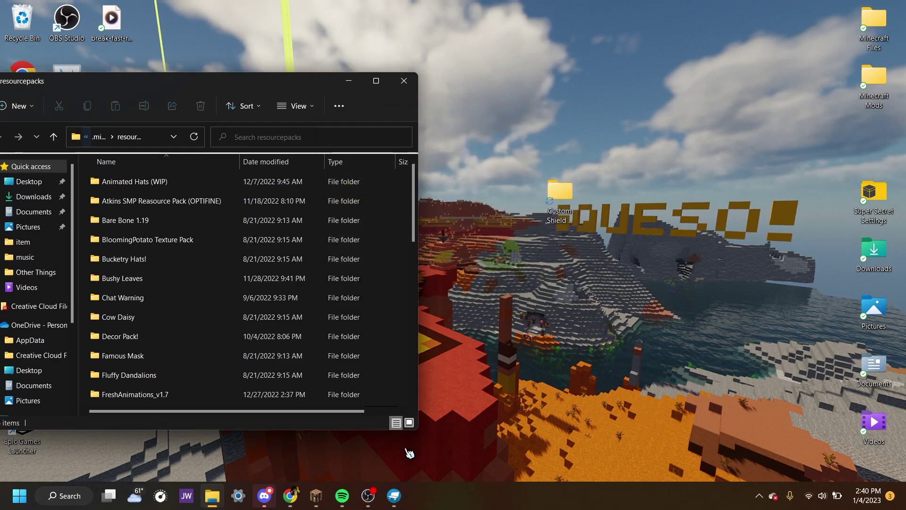
# Close Blockbench, move the Custom Shield Example Folder into resourcepacks and locate it in the folder list
pyautogui.click(394, 496)
pyautogui.click(894, 8)
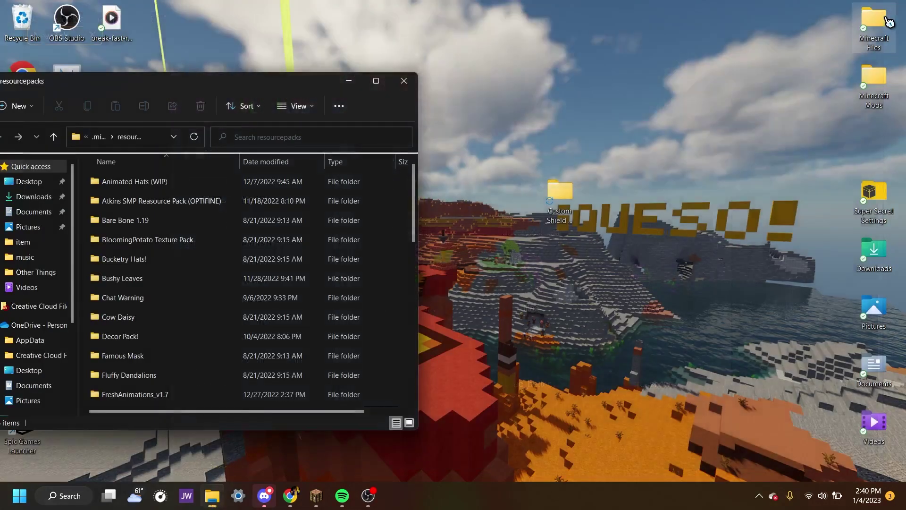
pyautogui.moveTo(565, 189); pyautogui.dragTo(130, 137)
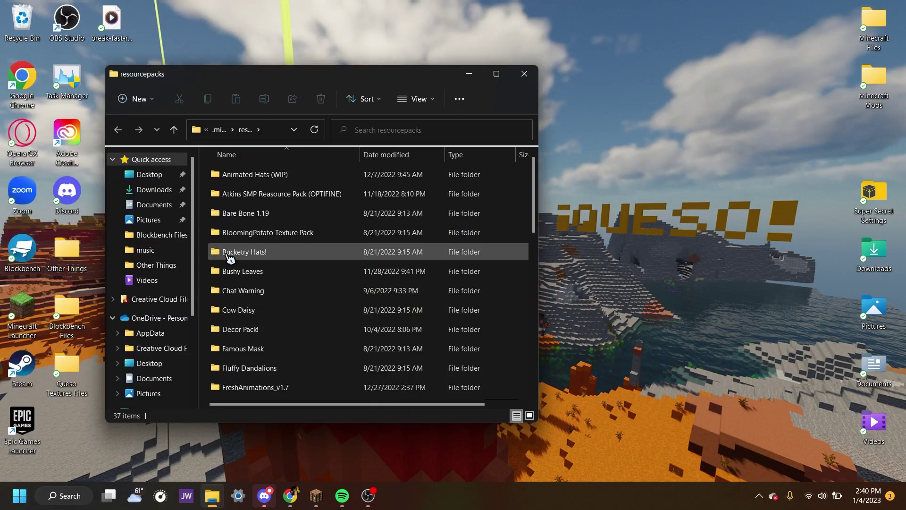
pyautogui.scroll(-9, 230, 258)
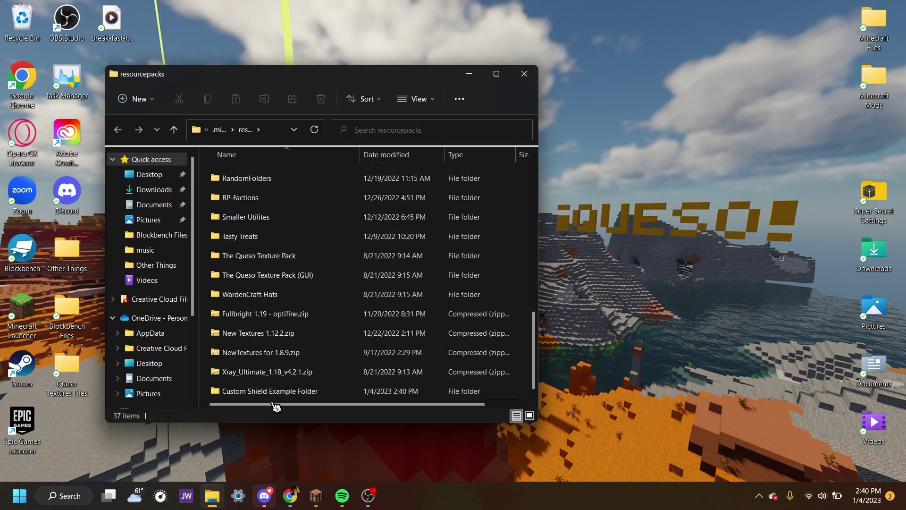
pyautogui.click(326, 396)
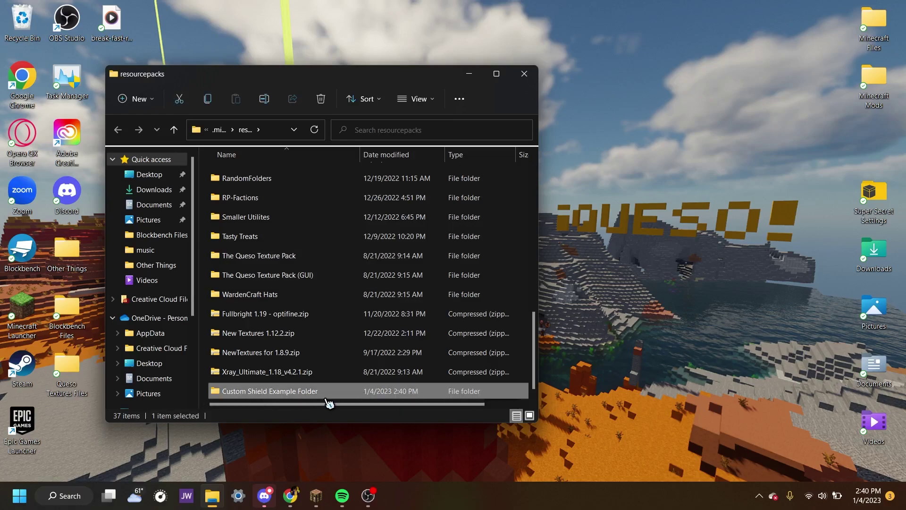
# Enable the Custom Shield Example Folder resource pack in Minecraft and return to the game world
pyautogui.click(317, 496)
pyautogui.scroll(-6, 306, 271)
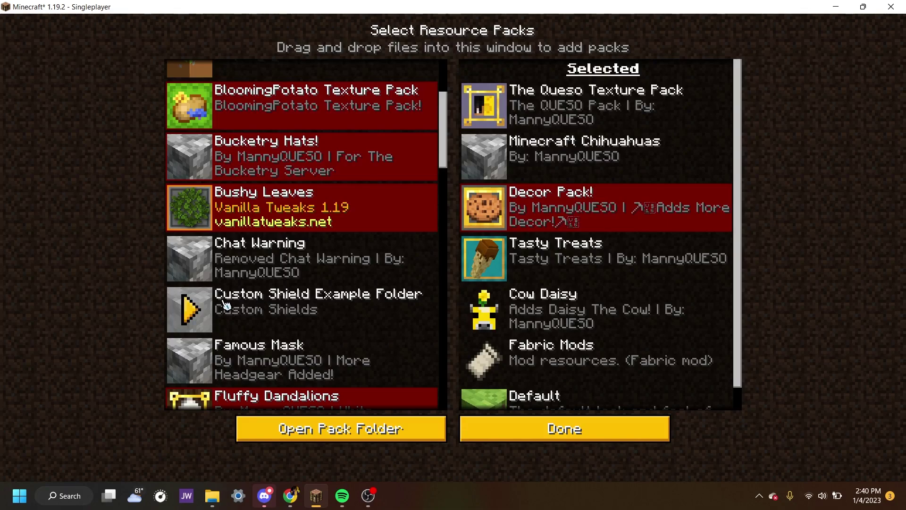
pyautogui.click(191, 310)
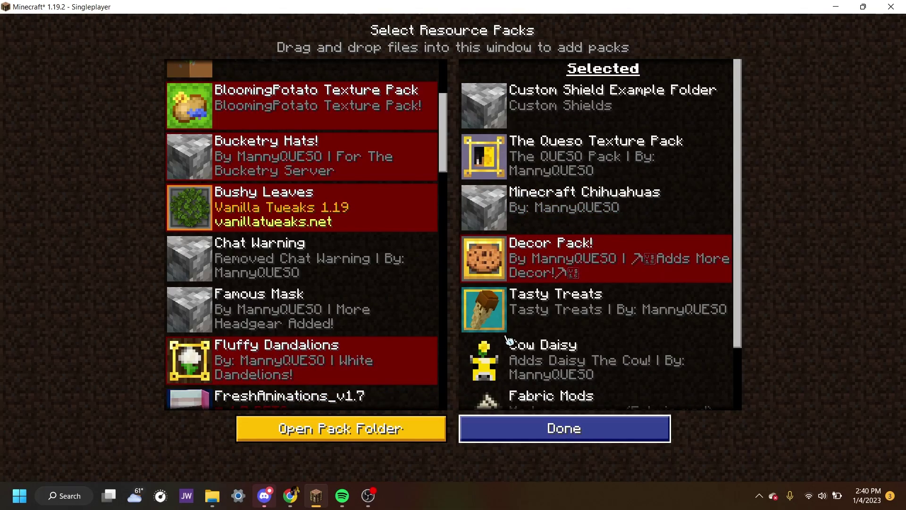
pyautogui.press('Escape')
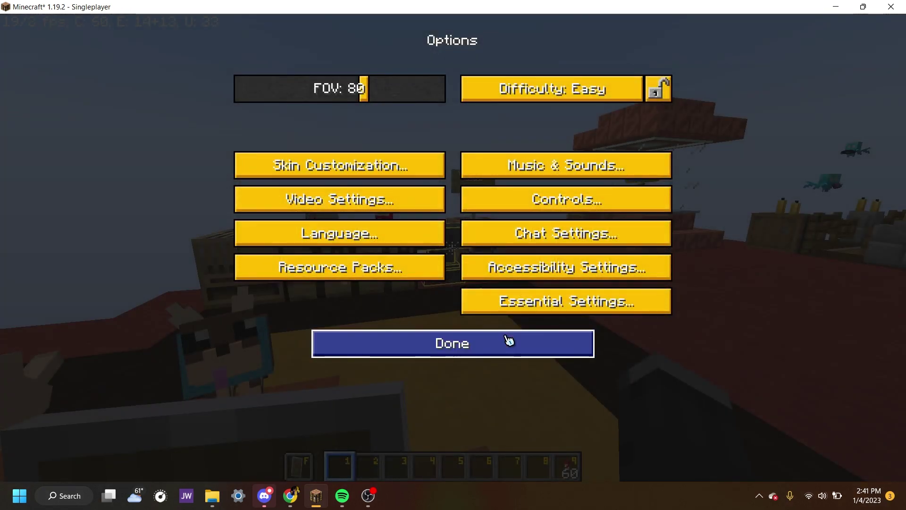
pyautogui.click(509, 340)
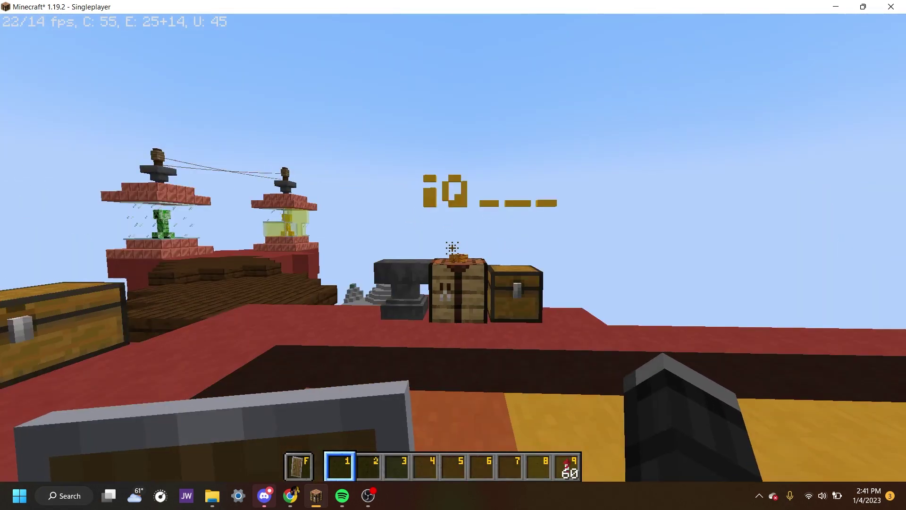
# Move the shield from the off-hand slot to the fifth hotbar slot in the survival inventory
pyautogui.press('w')
pyautogui.press('e')
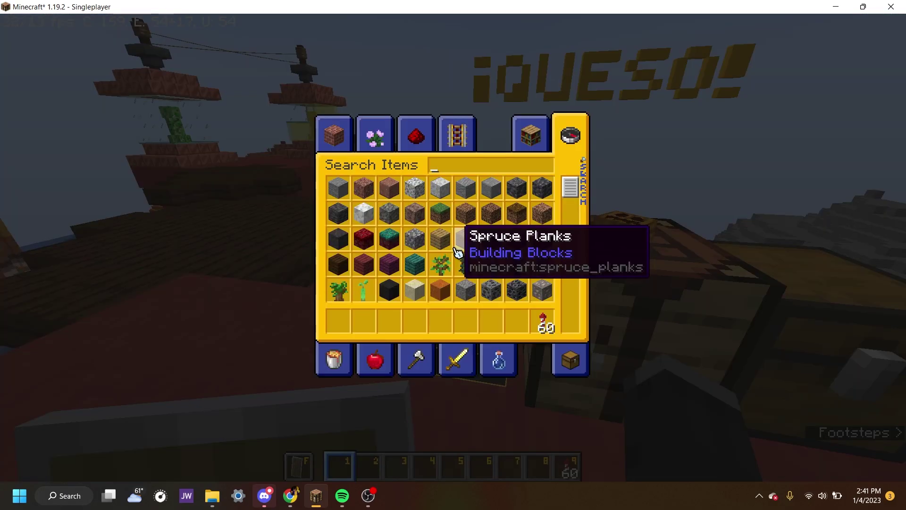
pyautogui.click(570, 360)
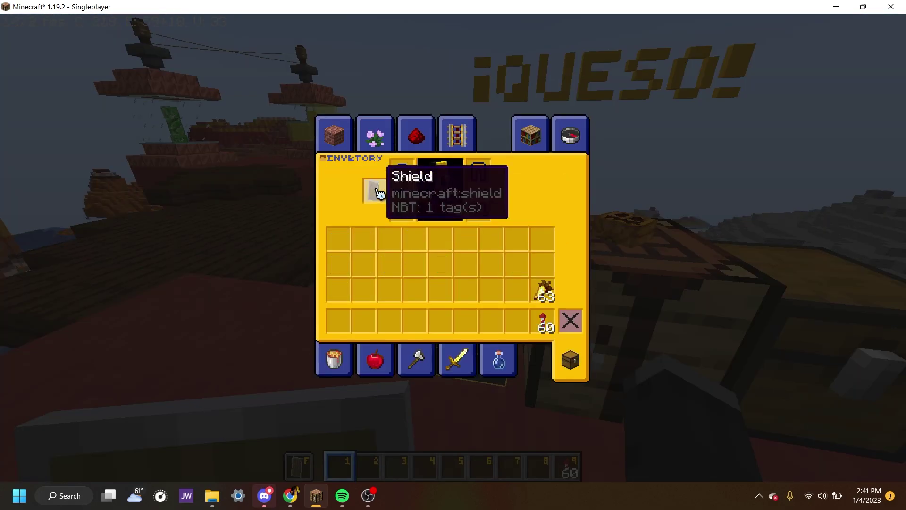
pyautogui.click(379, 193)
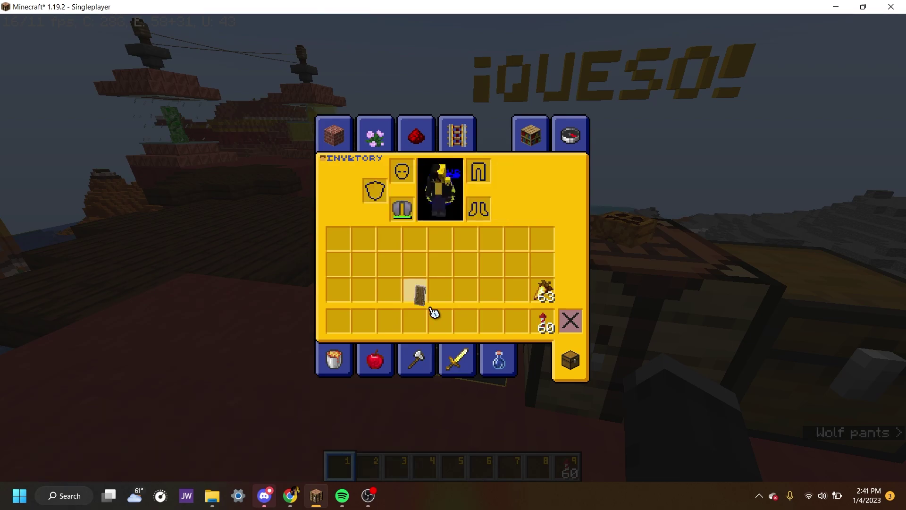
pyautogui.click(437, 320)
pyautogui.press('e')
# Rename the shield to BB Shield at the anvil and put the renamed shield in the fifth hotbar slot
pyautogui.rightClick(453, 249)
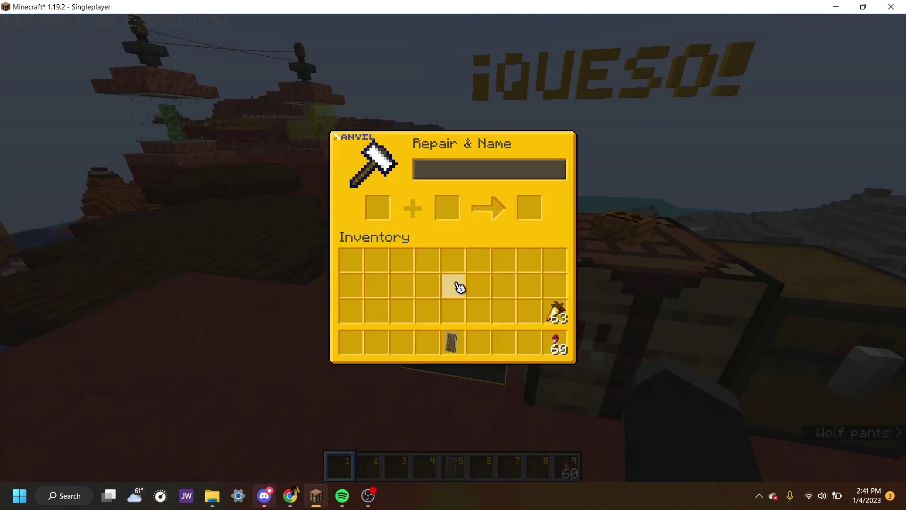
pyautogui.click(454, 344)
pyautogui.click(378, 208)
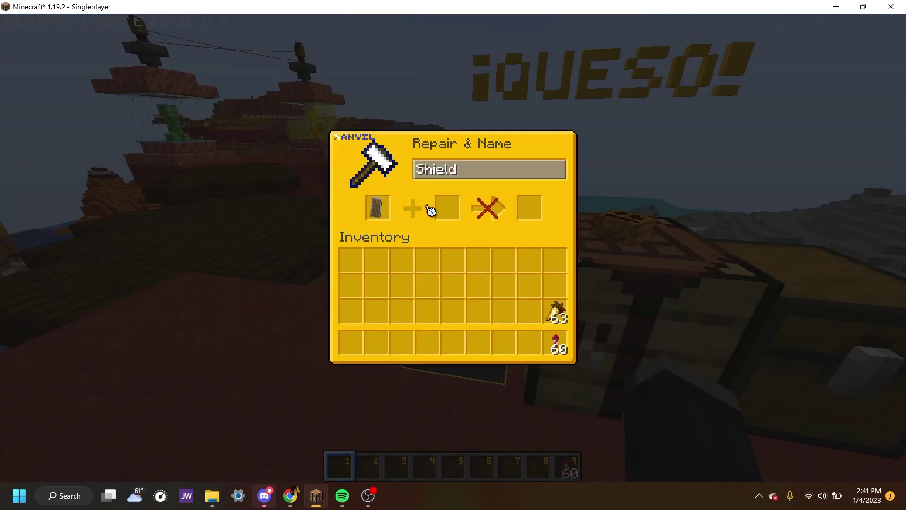
pyautogui.hotkey('ctrl', 'a')
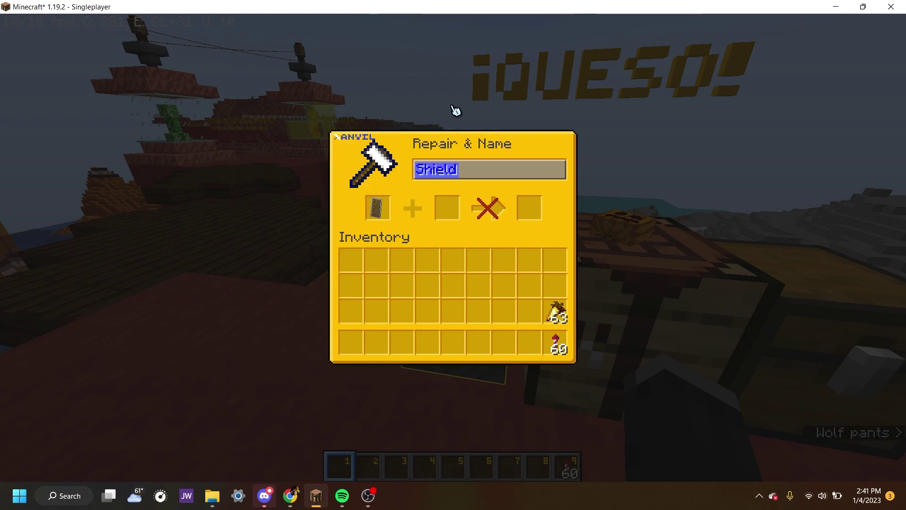
pyautogui.write('BB Sh')
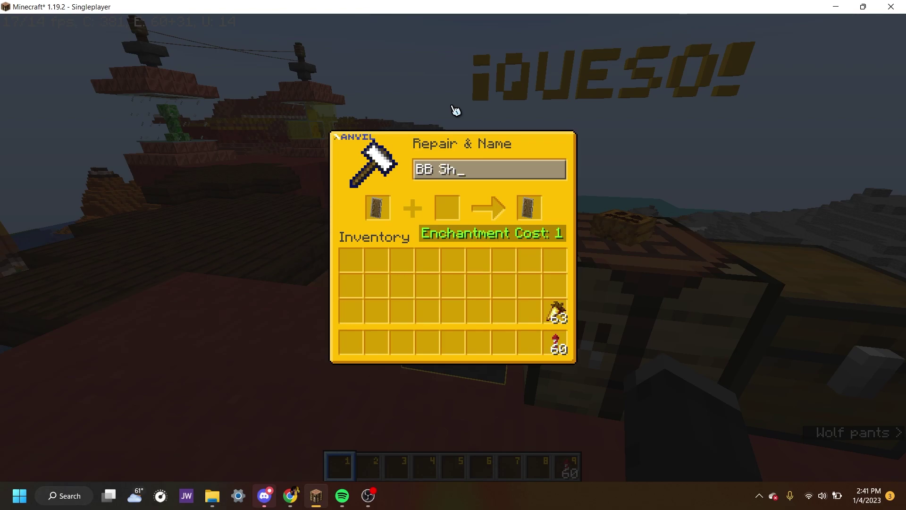
pyautogui.write('ield')
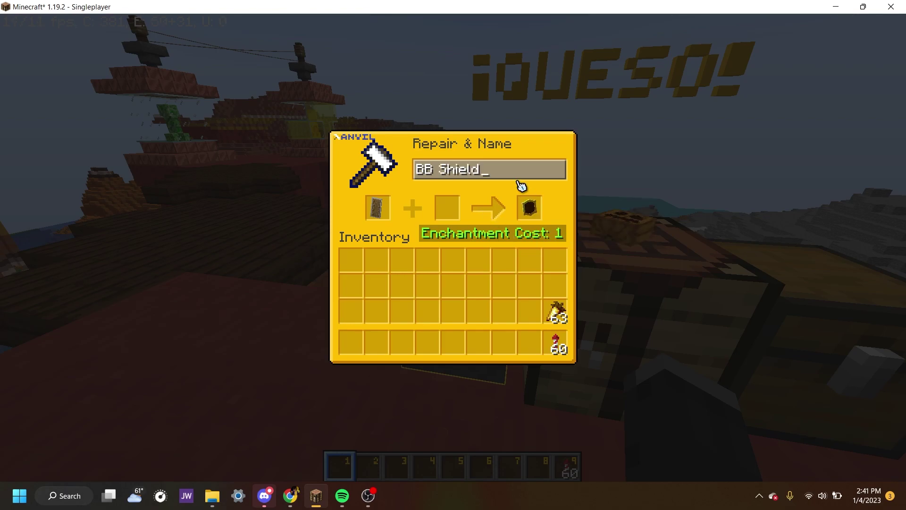
pyautogui.click(529, 214)
pyautogui.click(454, 342)
# Leave the anvil and equip the BB Shield from the fifth hotbar slot in the off hand
pyautogui.press('Escape')
pyautogui.press('2')
pyautogui.press('5')
pyautogui.press('f')
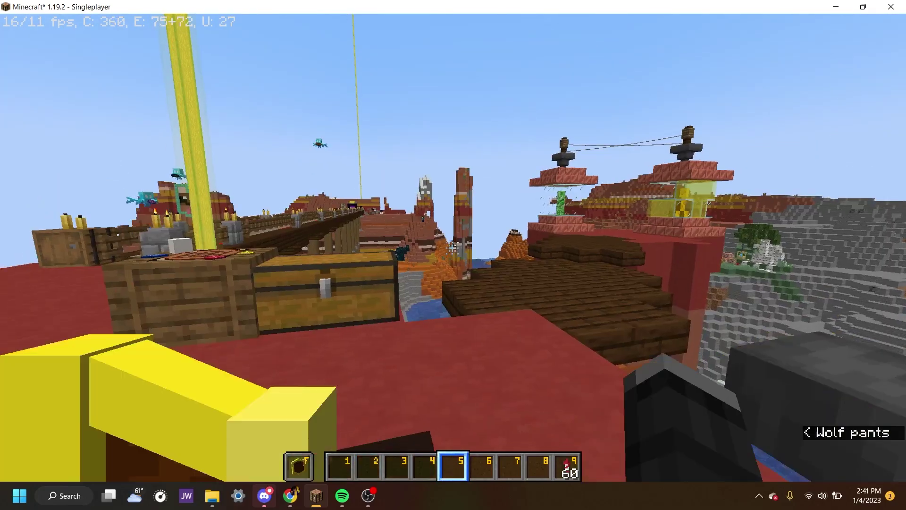
# Examine the custom shield while holding and raising it, in first person and in the front-facing third-person view
pyautogui.press('w')
pyautogui.press('d')
pyautogui.rightClick(452, 248)
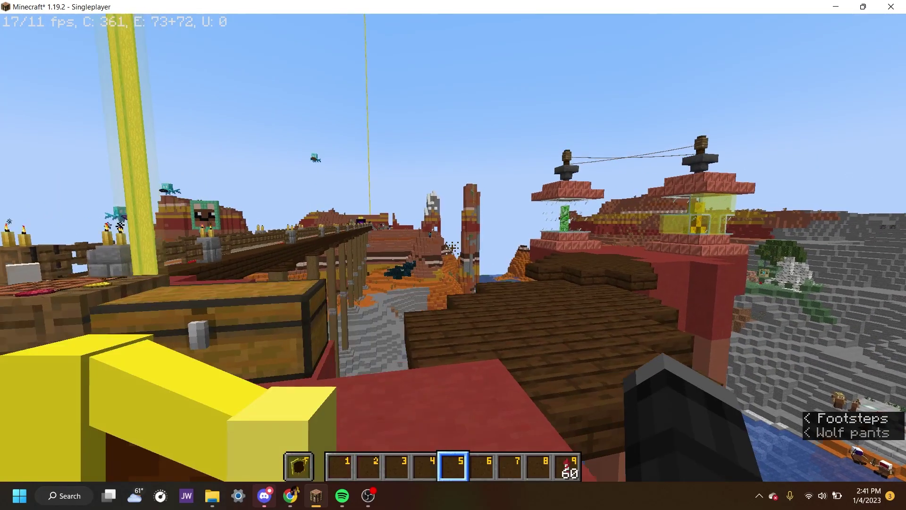
pyautogui.press('F5')
pyautogui.press('F5')
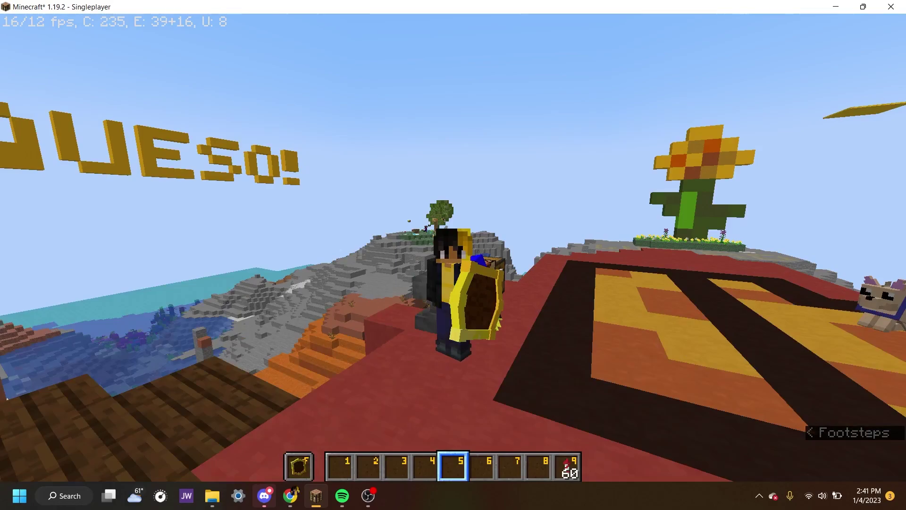
pyautogui.press('c')
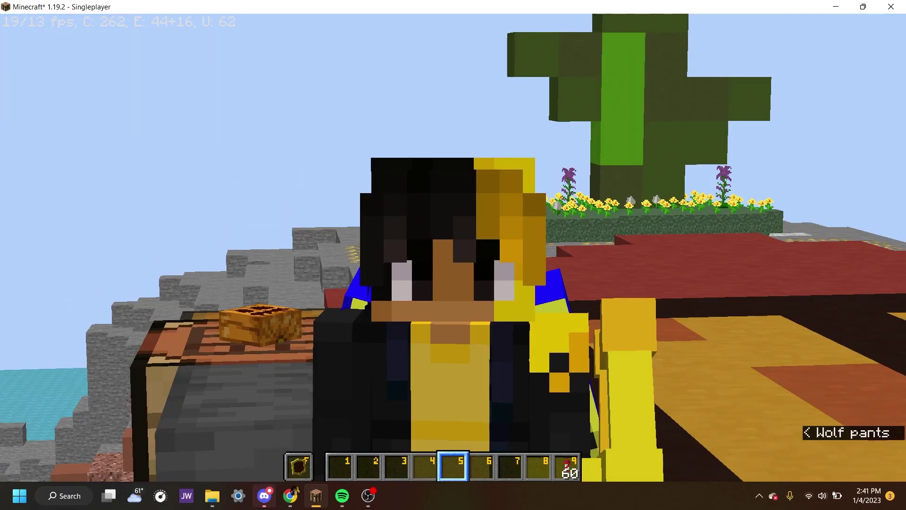
pyautogui.rightClick(453, 255)
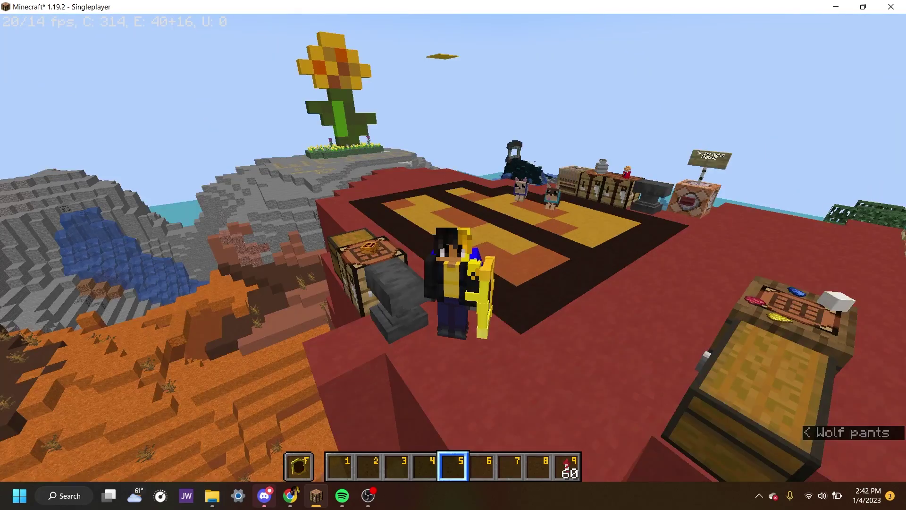
# Pause the game and return to the desktop
pyautogui.press('Escape')
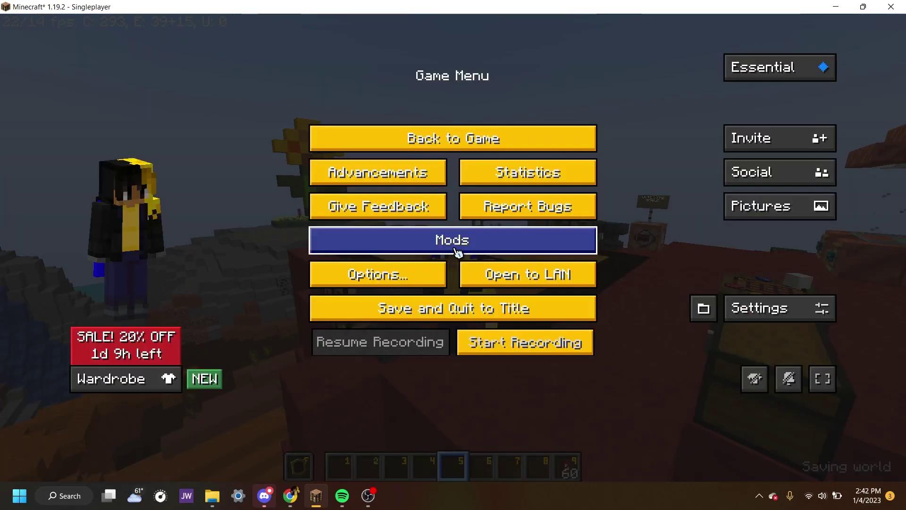
pyautogui.click(903, 497)
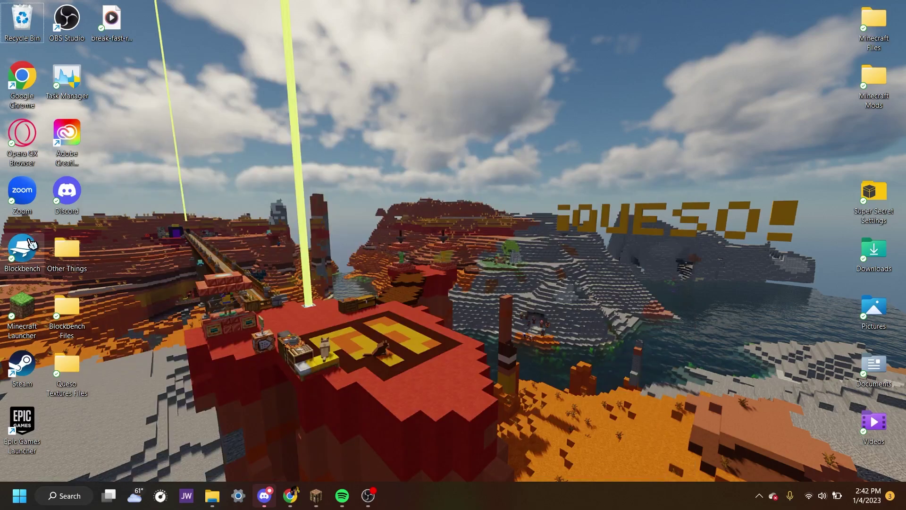
# Launch Blockbench and browse the desktop folders for the shield model
pyautogui.click(31, 243)
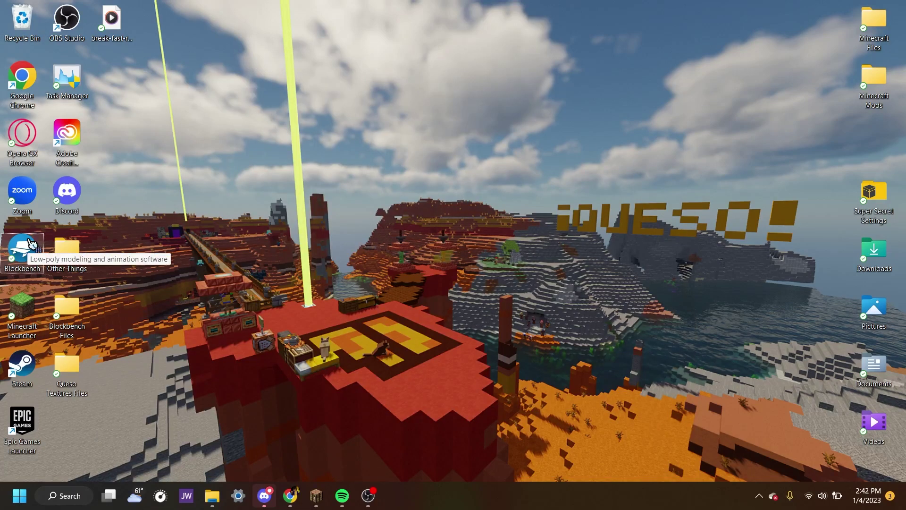
pyautogui.doubleClick(31, 243)
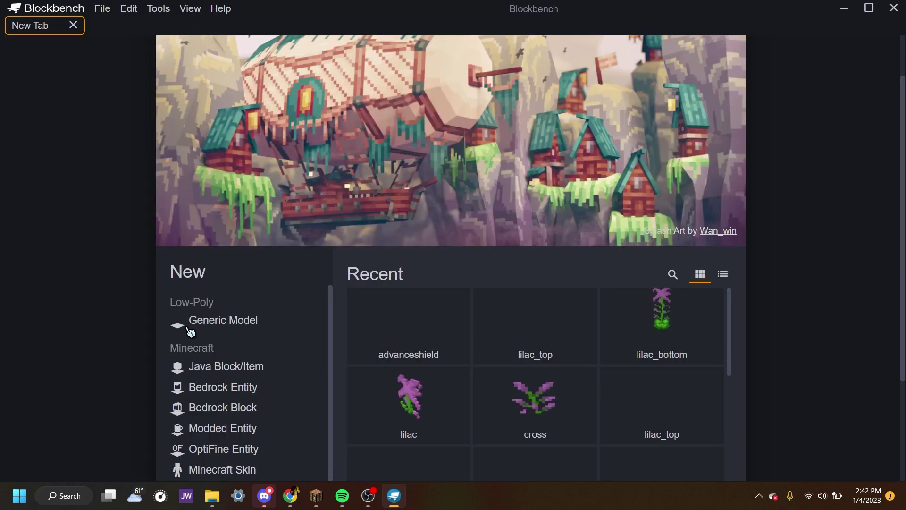
pyautogui.scroll(-3, 86, 306)
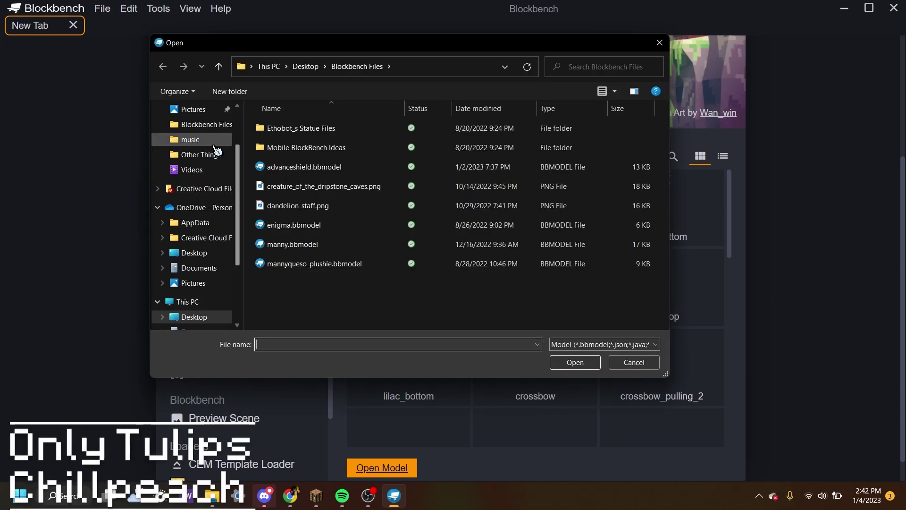
pyautogui.click(194, 317)
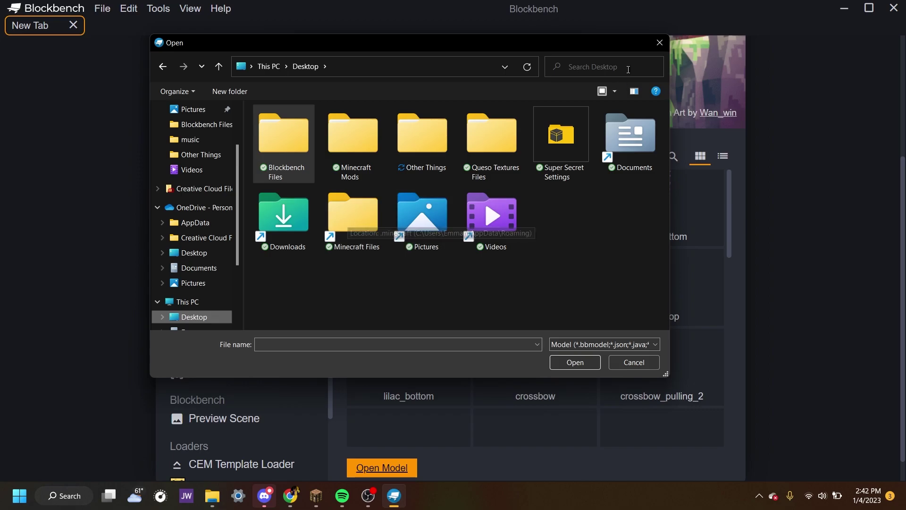
pyautogui.click(659, 43)
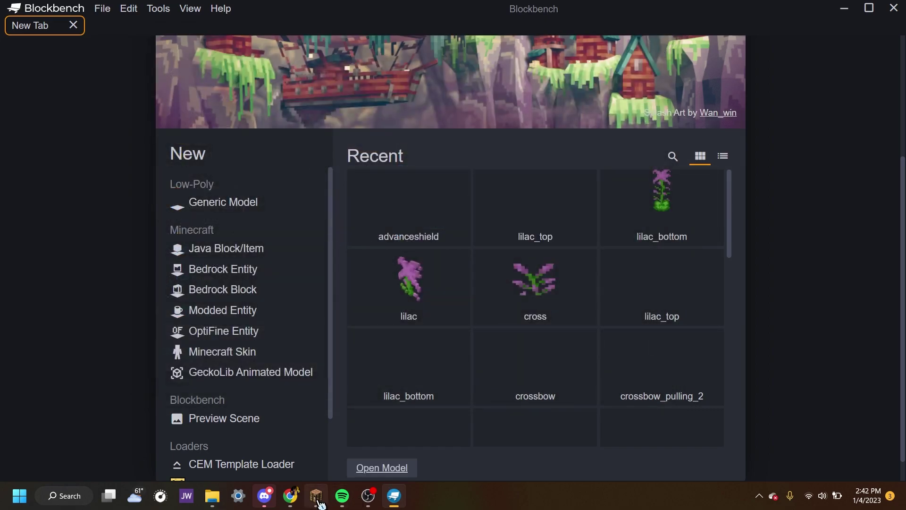
# Switch to File Explorer and open the assets/minecraft folder inside the Custom Shield Example Folder resource pack
pyautogui.click(214, 497)
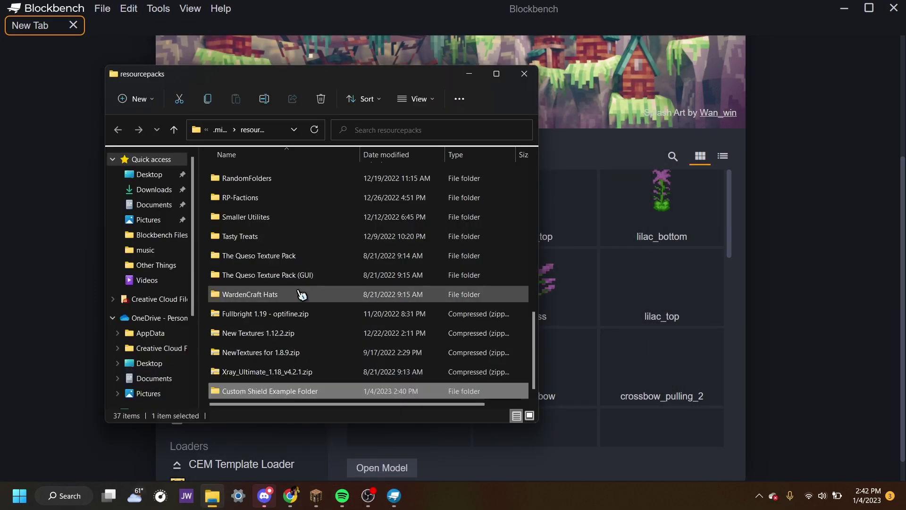
pyautogui.doubleClick(279, 385)
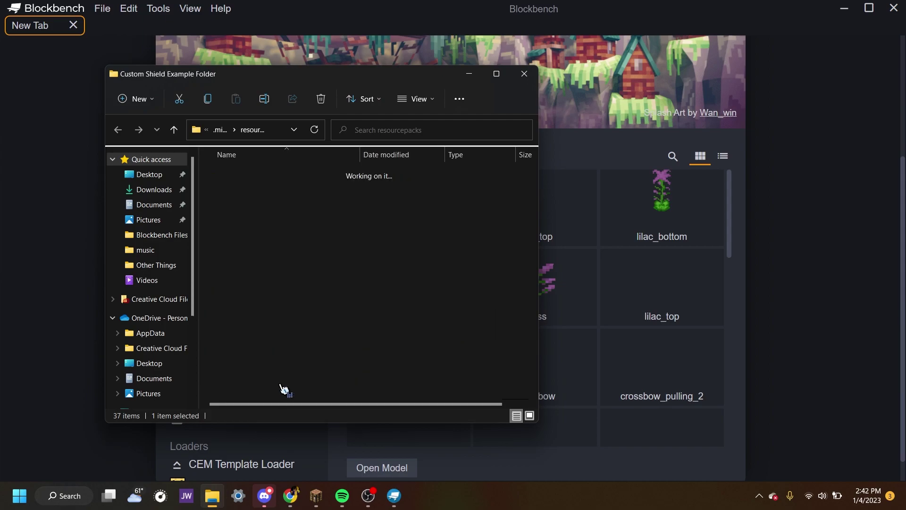
pyautogui.click(242, 175)
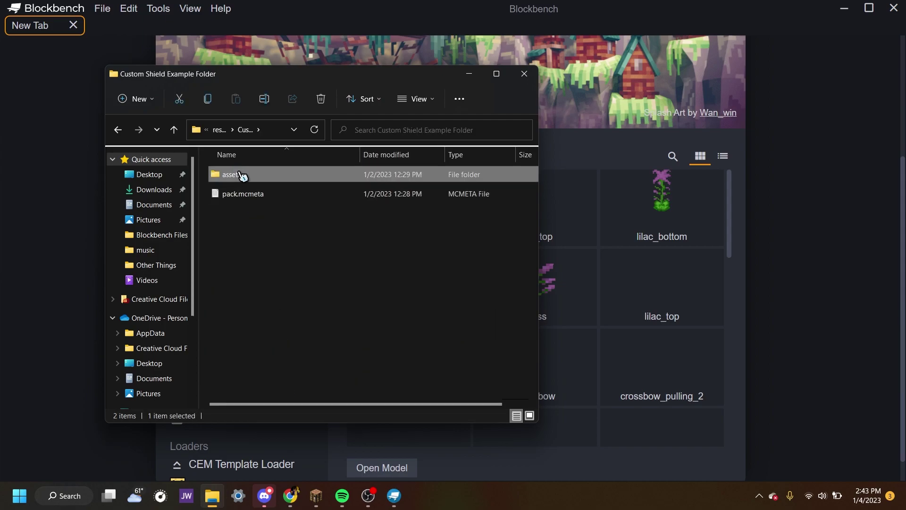
pyautogui.doubleClick(243, 174)
pyautogui.click(267, 175)
pyautogui.doubleClick(268, 176)
pyautogui.click(282, 174)
pyautogui.doubleClick(281, 174)
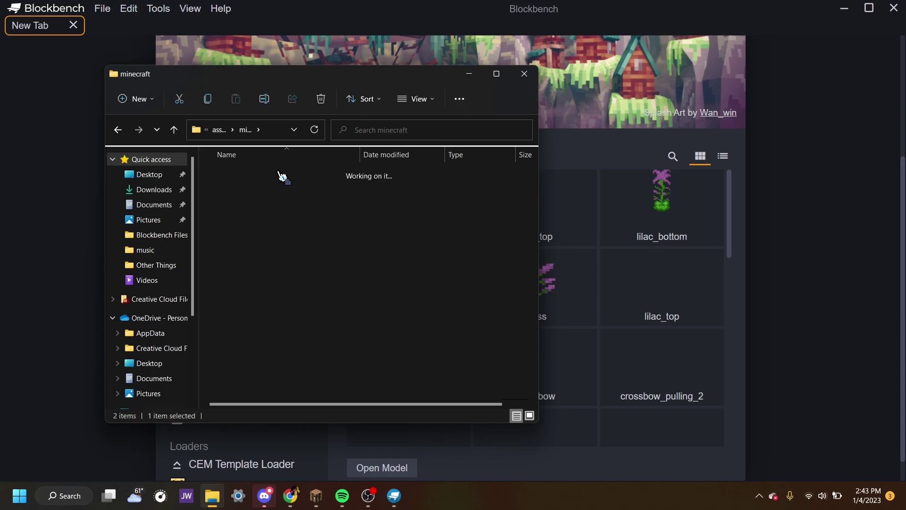
# Go to optifine/cit/models/item and load bb_shield.json into Blockbench
pyautogui.click(282, 176)
pyautogui.doubleClick(282, 175)
pyautogui.click(282, 175)
pyautogui.doubleClick(282, 175)
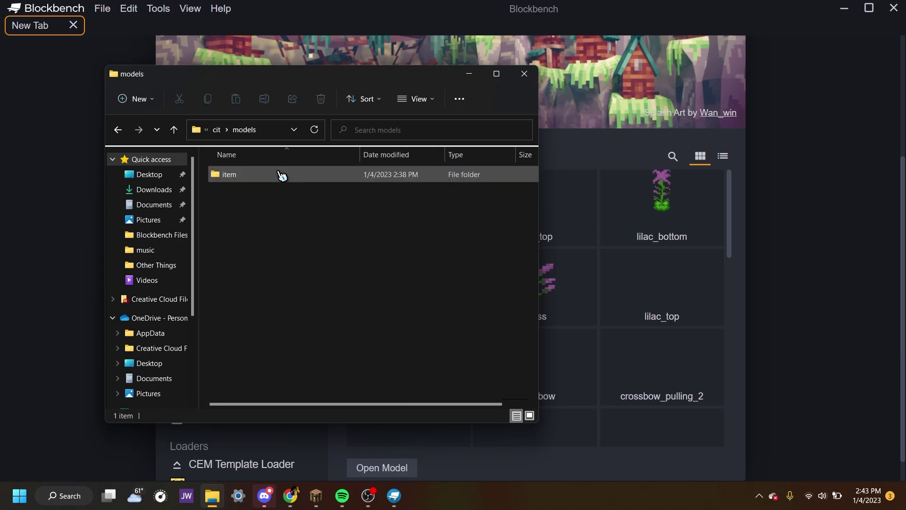
pyautogui.doubleClick(282, 174)
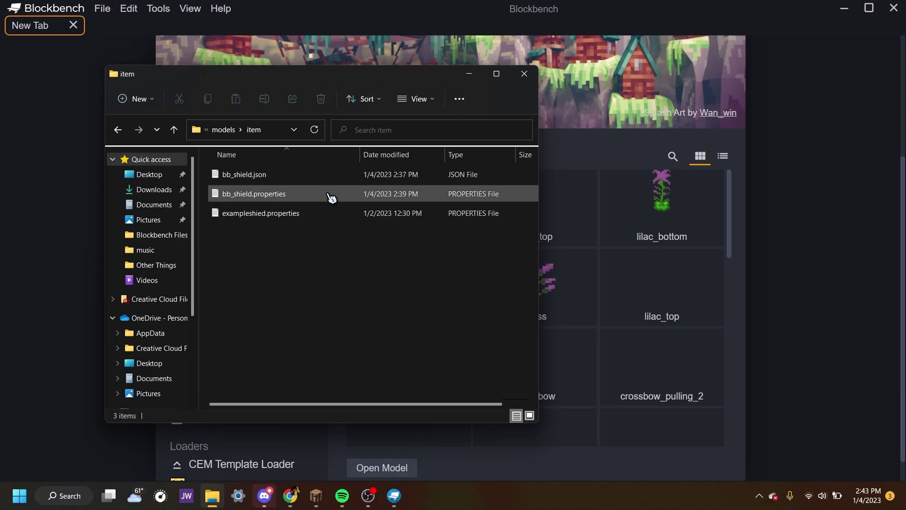
pyautogui.moveTo(274, 171); pyautogui.dragTo(602, 428)
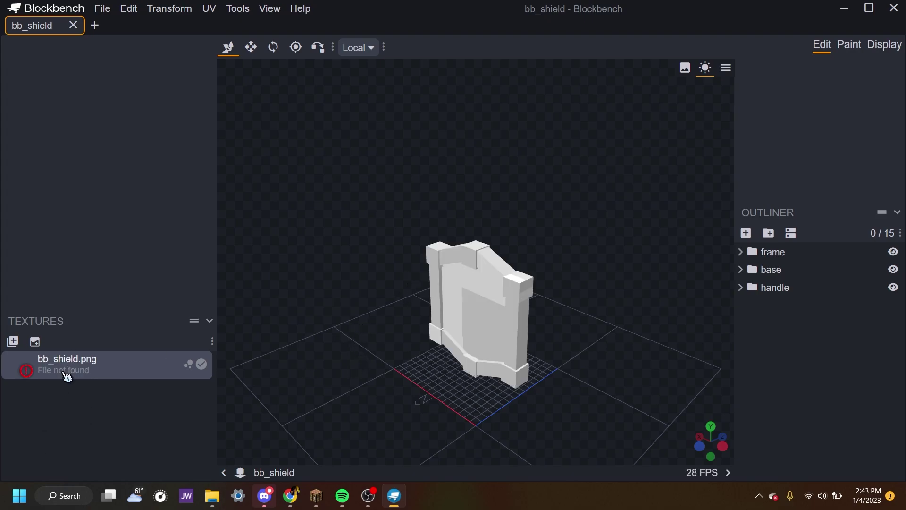
pyautogui.click(13, 342)
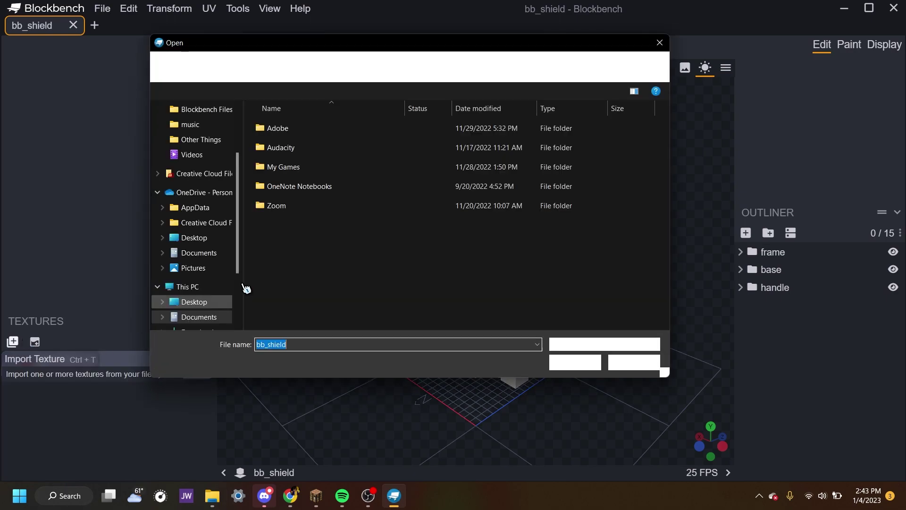
pyautogui.click(194, 301)
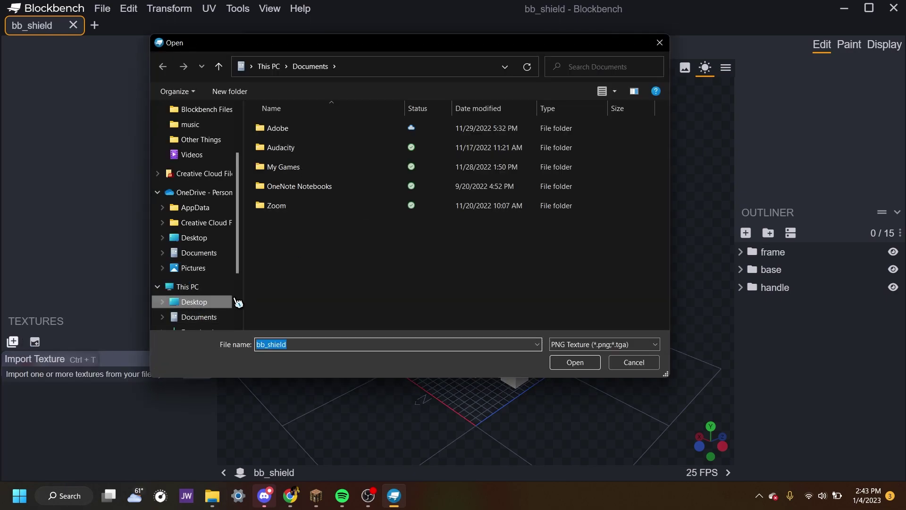
pyautogui.click(660, 43)
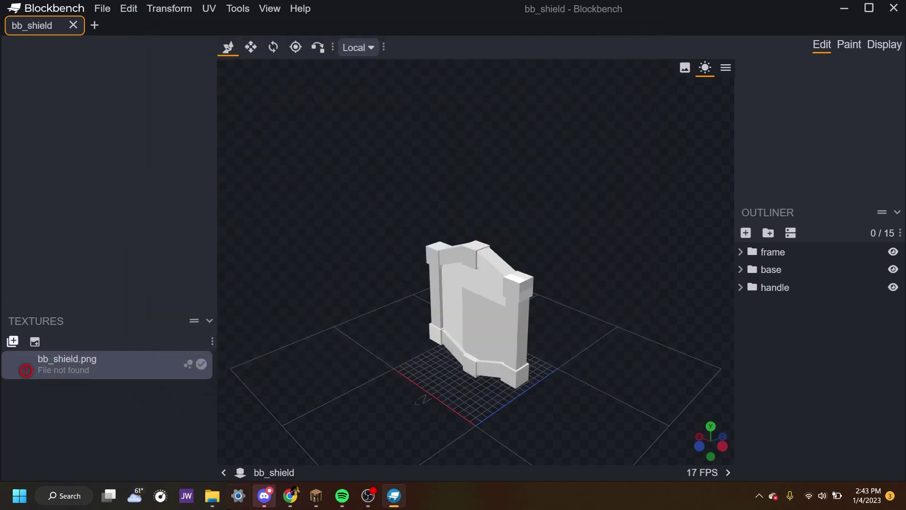
# Switch to File Explorer and open the pack's textures/customshields/bb_shield folder
pyautogui.click(211, 498)
pyautogui.moveTo(320, 73); pyautogui.dragTo(409, 72)
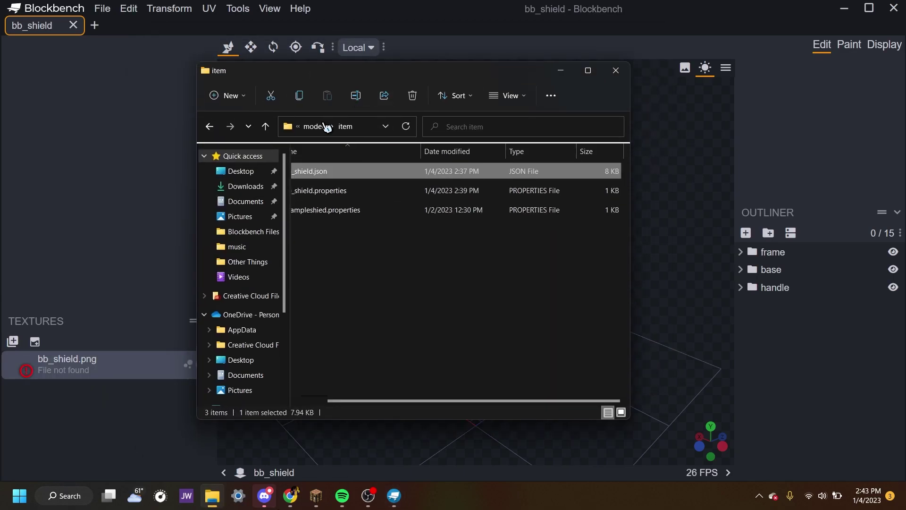
pyautogui.click(300, 129)
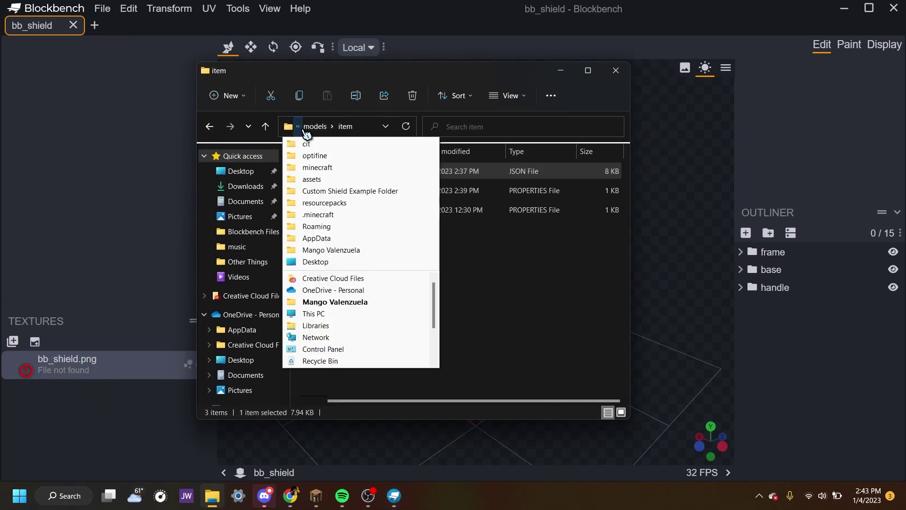
pyautogui.click(326, 176)
pyautogui.doubleClick(360, 195)
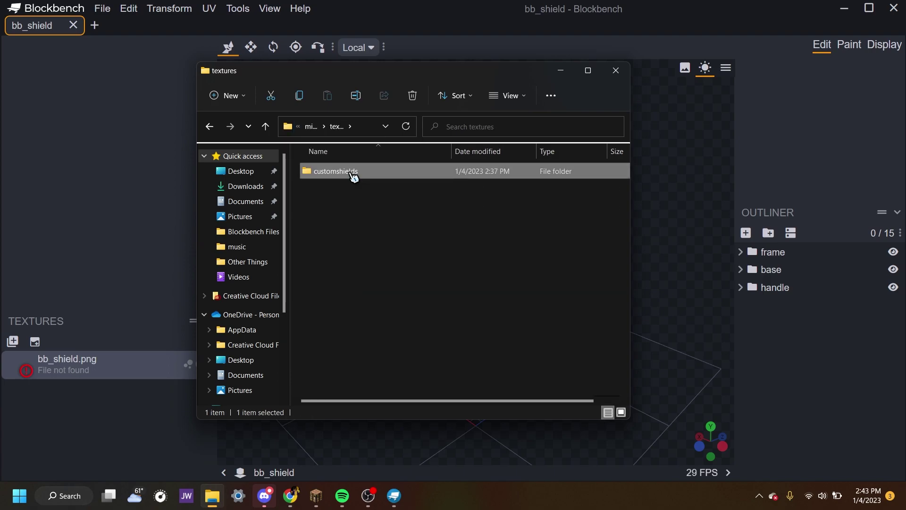
pyautogui.doubleClick(354, 176)
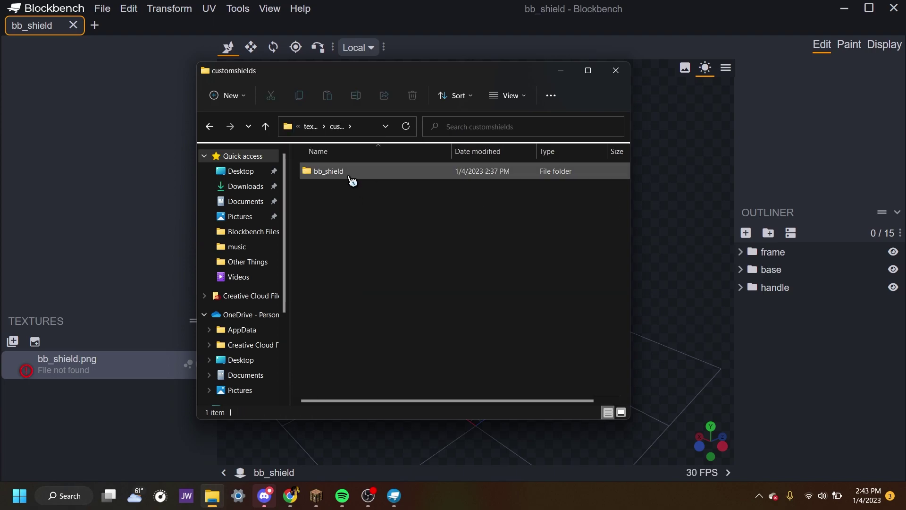
pyautogui.click(351, 179)
pyautogui.doubleClick(353, 179)
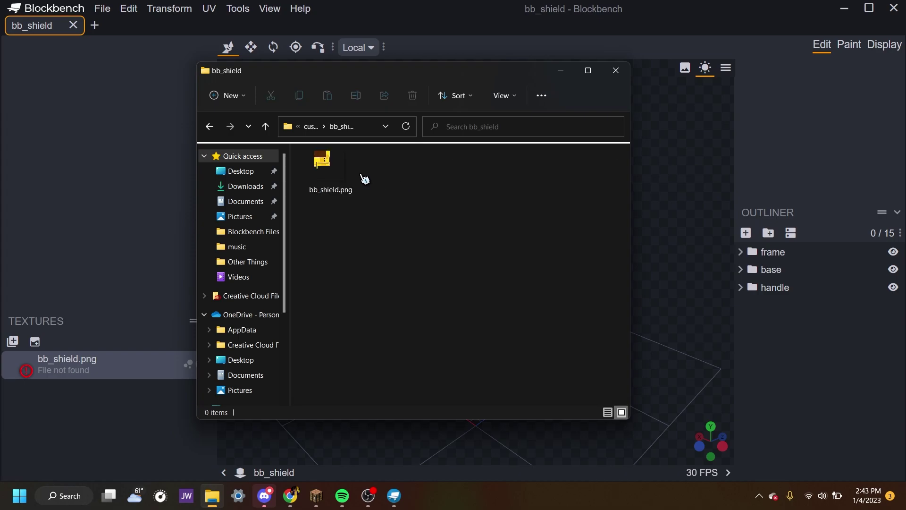
# Import bb_shield.png as a texture in Blockbench and delete the bb_shield.png entry whose file is missing
pyautogui.click(334, 189)
pyautogui.moveTo(334, 189); pyautogui.dragTo(153, 384)
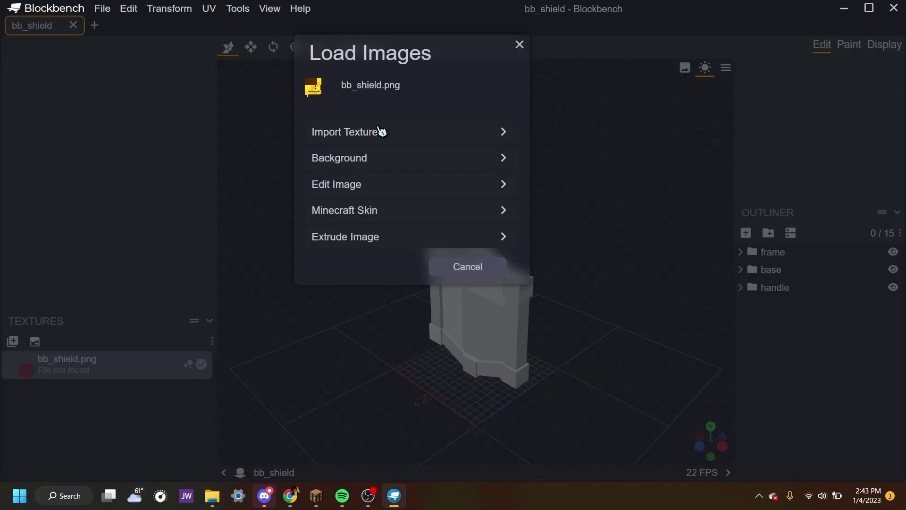
pyautogui.click(381, 131)
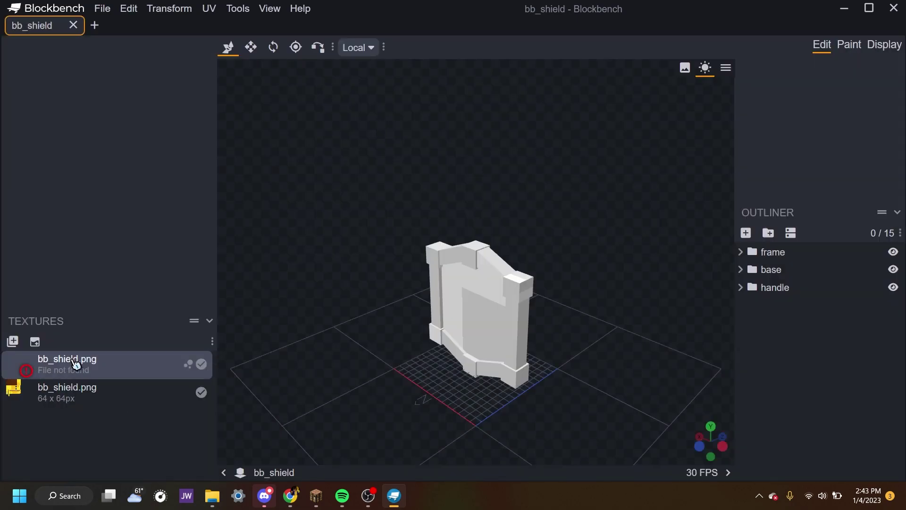
pyautogui.press('Delete')
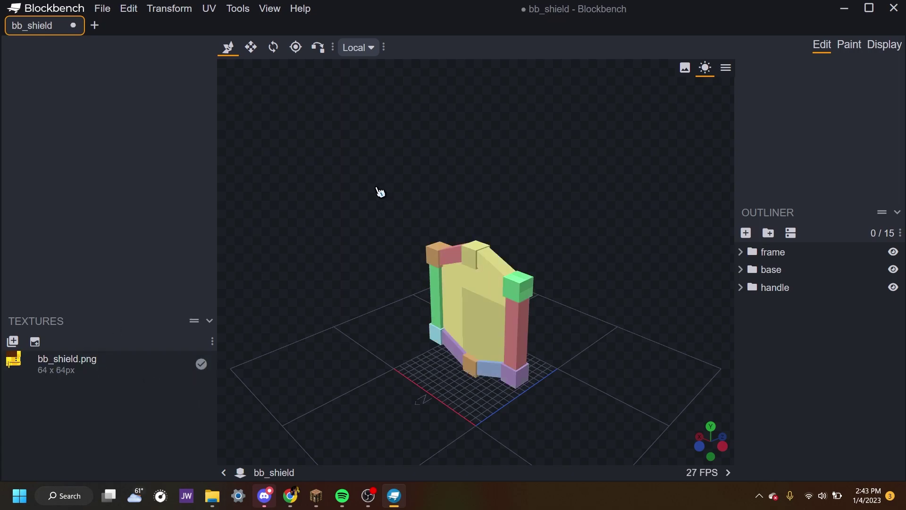
# Select all elements of the shield and apply the bb_shield.png texture to the model
pyautogui.moveTo(390, 190); pyautogui.dragTo(488, 238)
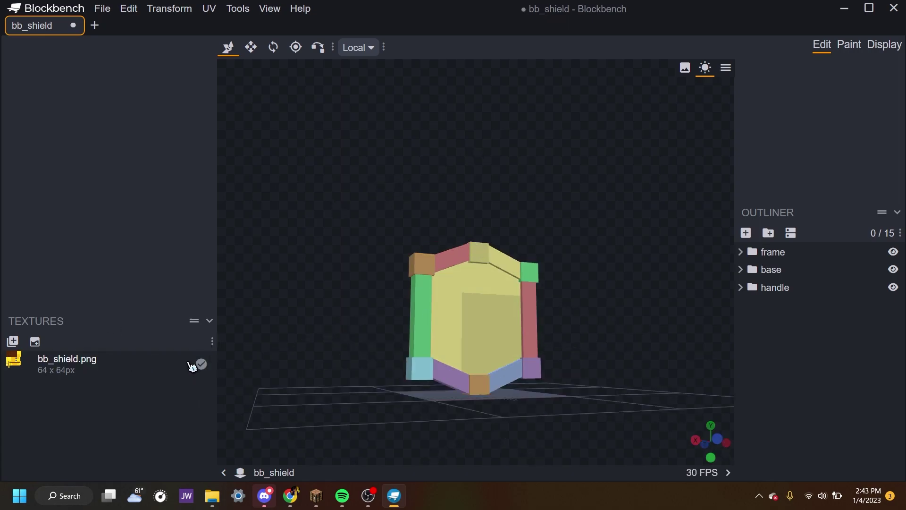
pyautogui.hotkey('ctrl', 'a')
pyautogui.moveTo(321, 358); pyautogui.dragTo(264, 378)
pyautogui.moveTo(102, 389); pyautogui.dragTo(495, 336)
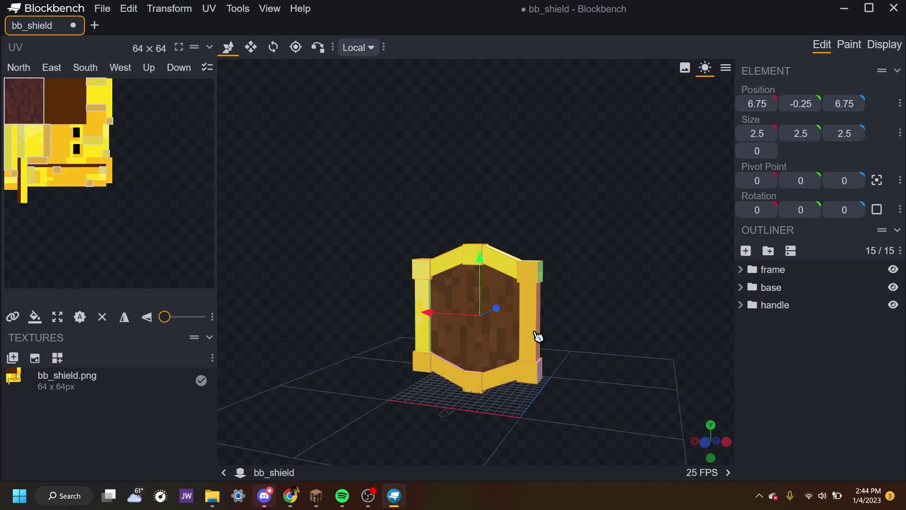
pyautogui.moveTo(638, 304); pyautogui.dragTo(488, 318)
# Apply the bb_shield.png texture to the frame, base and handle groups, then deselect the model and check it from the front
pyautogui.moveTo(75, 389); pyautogui.dragTo(793, 273)
pyautogui.moveTo(142, 394); pyautogui.dragTo(784, 289)
pyautogui.moveTo(109, 391); pyautogui.dragTo(810, 308)
pyautogui.moveTo(632, 373); pyautogui.dragTo(477, 389)
pyautogui.click(623, 372)
pyautogui.moveTo(694, 380); pyautogui.dragTo(840, 86)
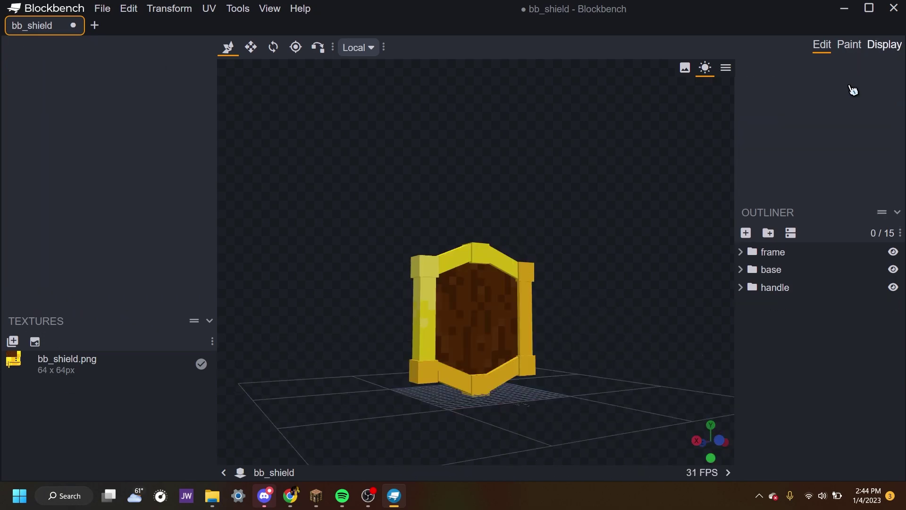
# View the shield on the player in Display mode and compare it with the held shield in Minecraft
pyautogui.moveTo(476, 272); pyautogui.dragTo(401, 288)
pyautogui.moveTo(297, 176); pyautogui.dragTo(422, 255)
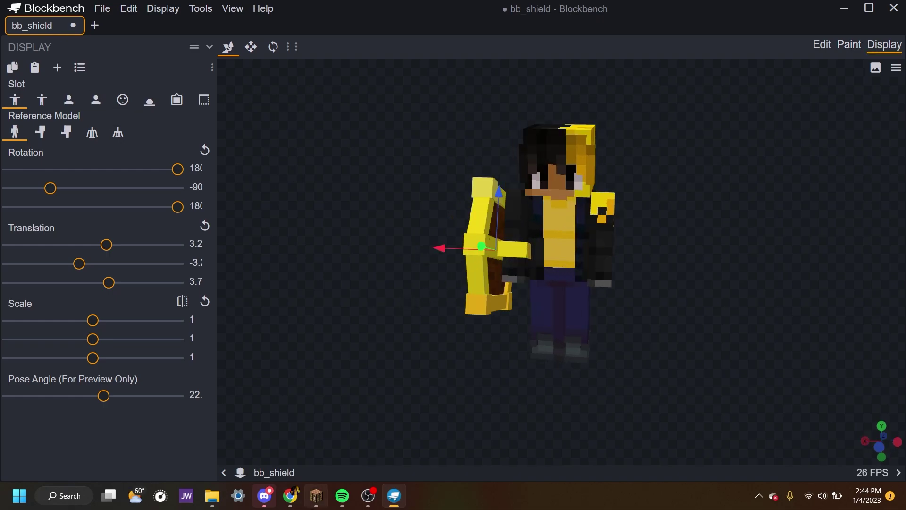
pyautogui.click(316, 496)
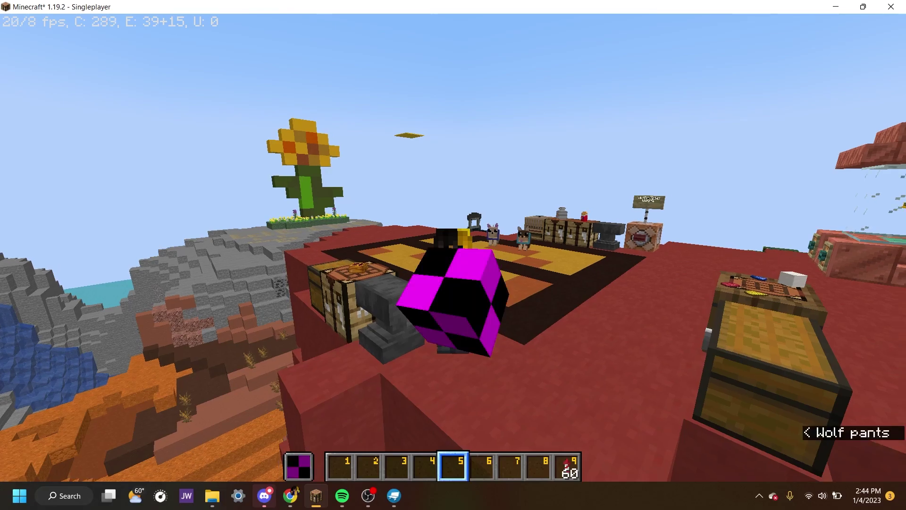
pyautogui.press('Escape')
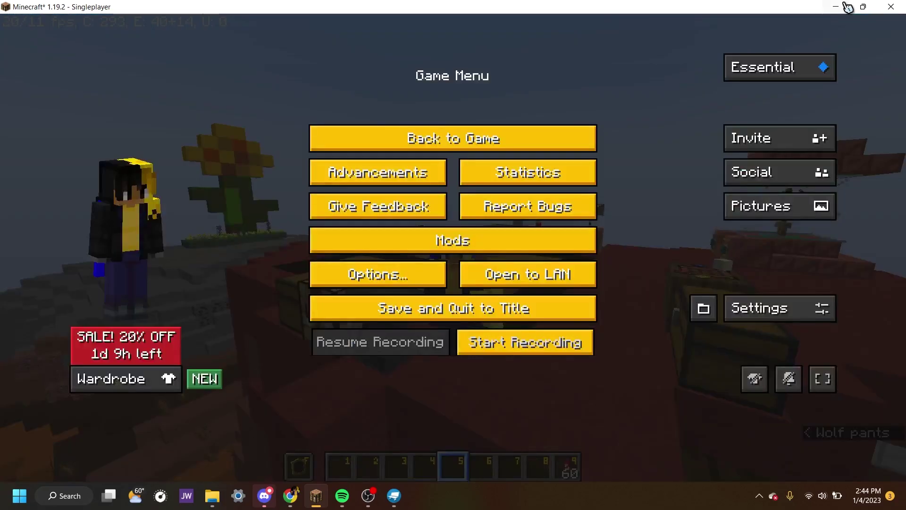
pyautogui.click(839, 6)
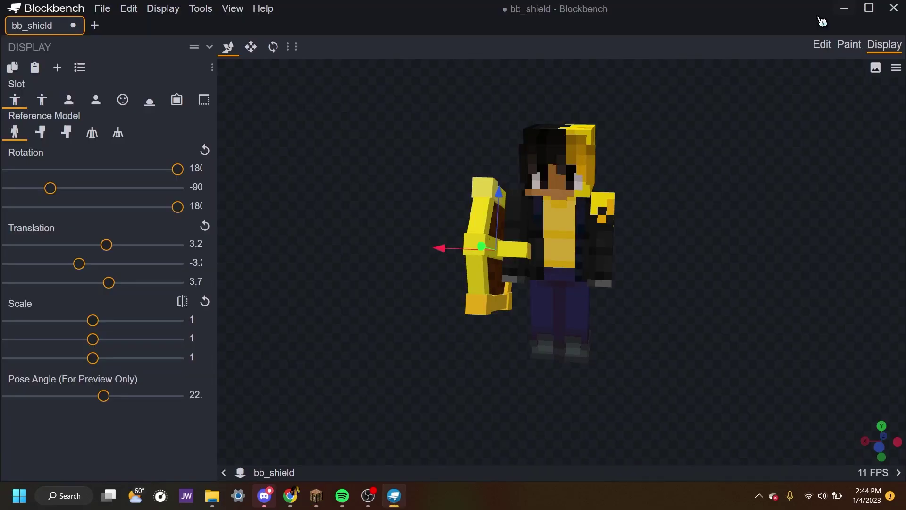
# For the first-person right-hand display, set the shield's translation to 3.5, -4, 0 and its Z rotation to about 15 degrees
pyautogui.click(69, 101)
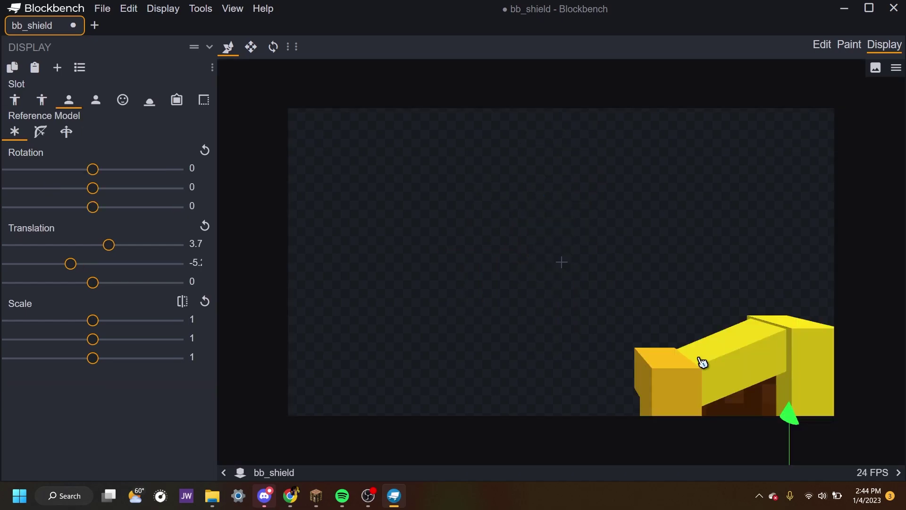
pyautogui.moveTo(789, 414); pyautogui.dragTo(784, 384)
pyautogui.moveTo(867, 460); pyautogui.dragTo(844, 461)
pyautogui.press('r')
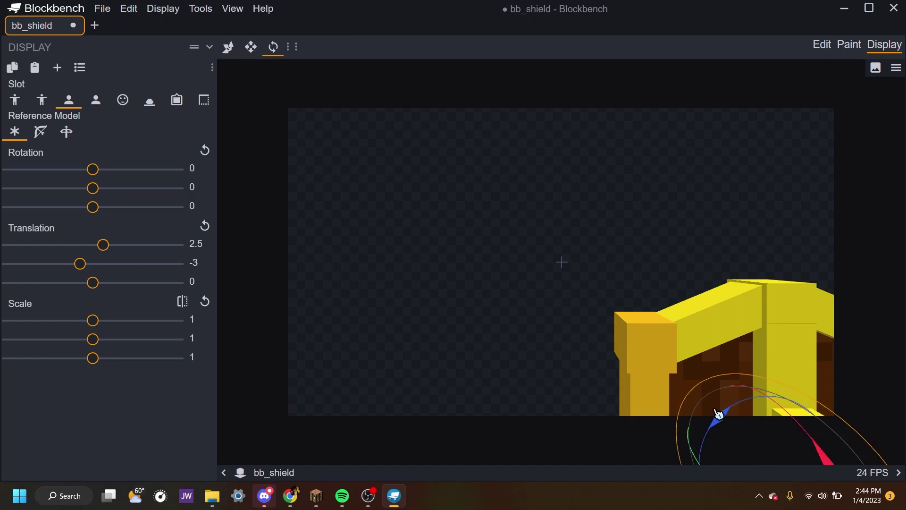
pyautogui.moveTo(718, 414); pyautogui.dragTo(784, 444)
pyautogui.press('v')
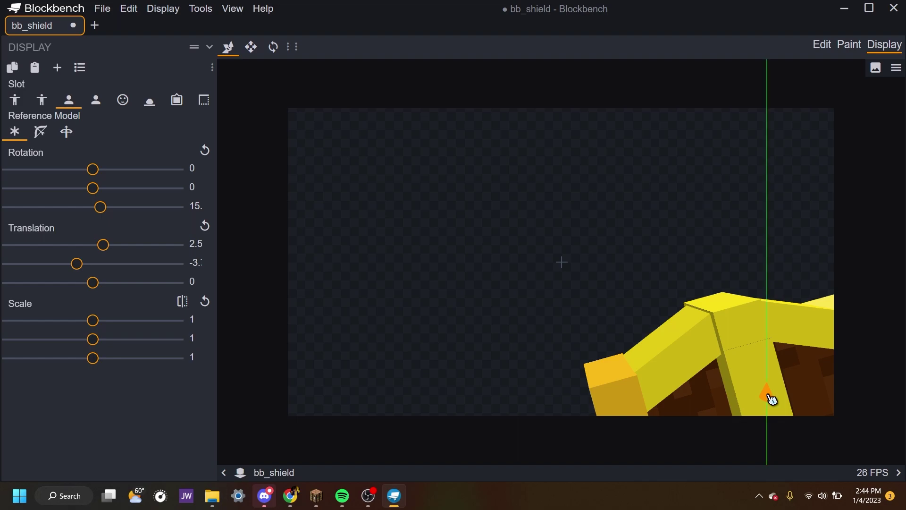
pyautogui.moveTo(772, 399); pyautogui.dragTo(786, 409)
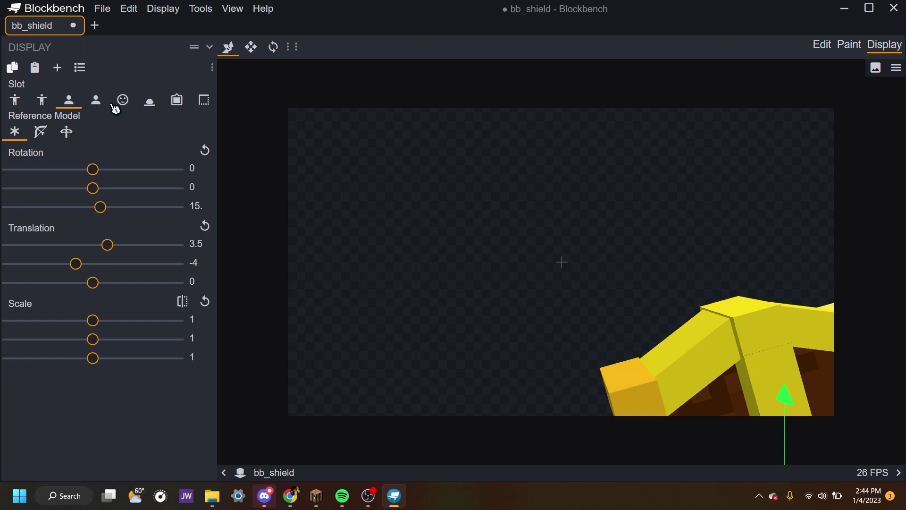
# Set the preview pose angle to 0 for the third-person left-hand display and inspect the shield on the player
pyautogui.click(96, 100)
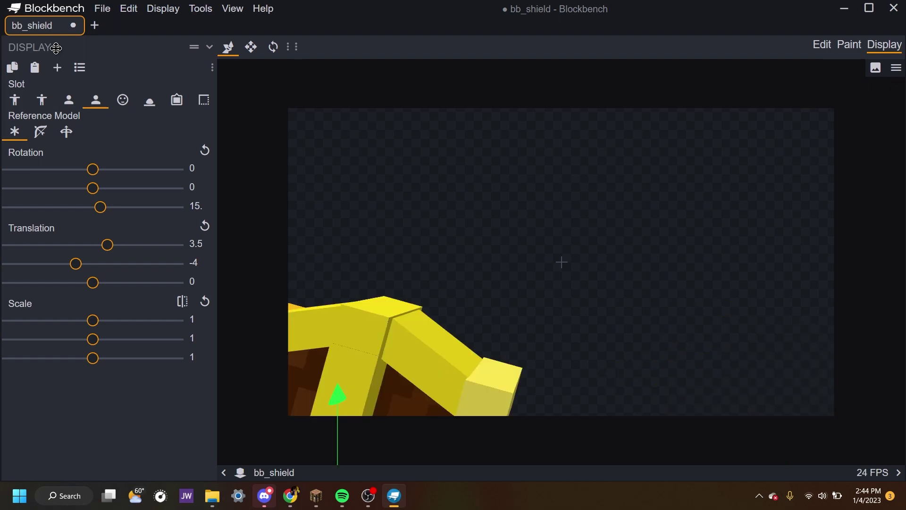
pyautogui.click(20, 102)
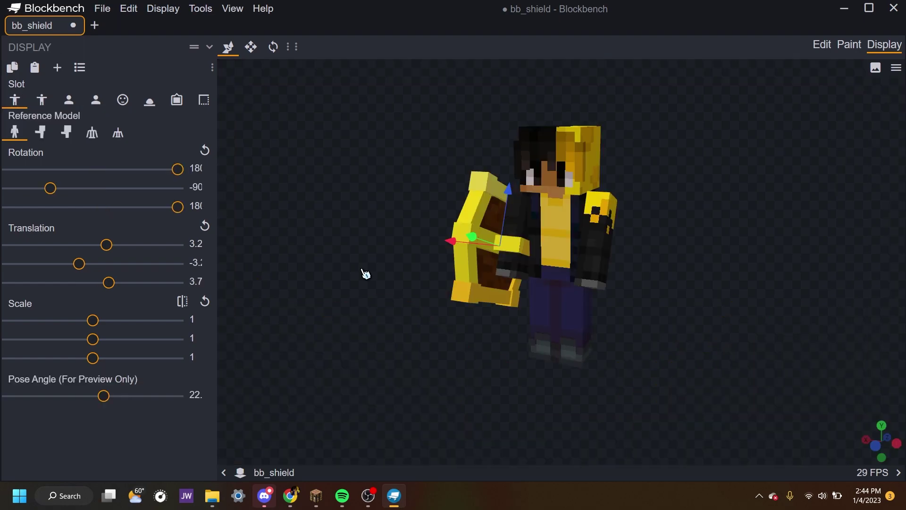
pyautogui.click(43, 101)
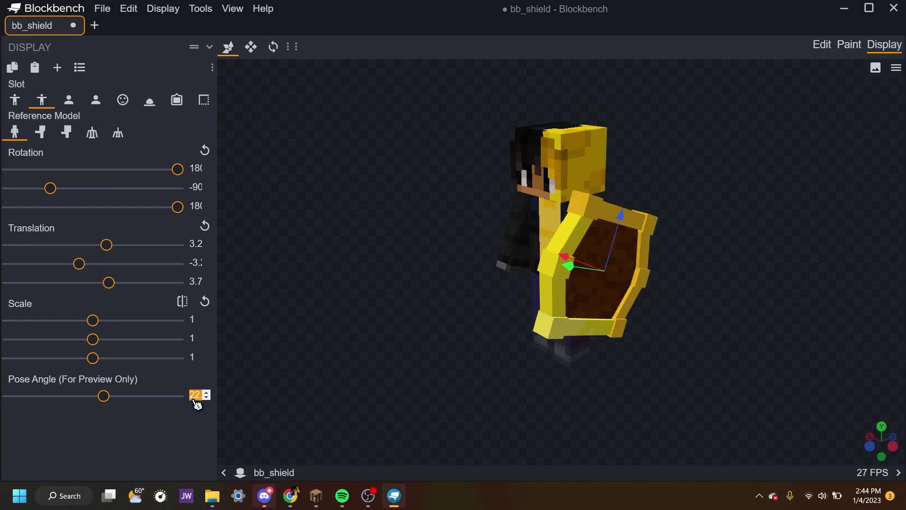
pyautogui.write('0')
pyautogui.moveTo(386, 329); pyautogui.dragTo(507, 299)
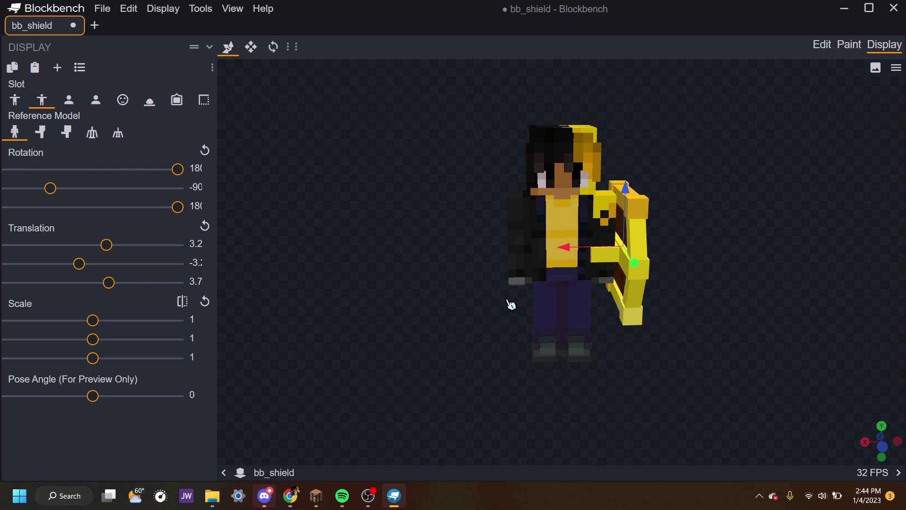
pyautogui.scroll(3, 512, 305)
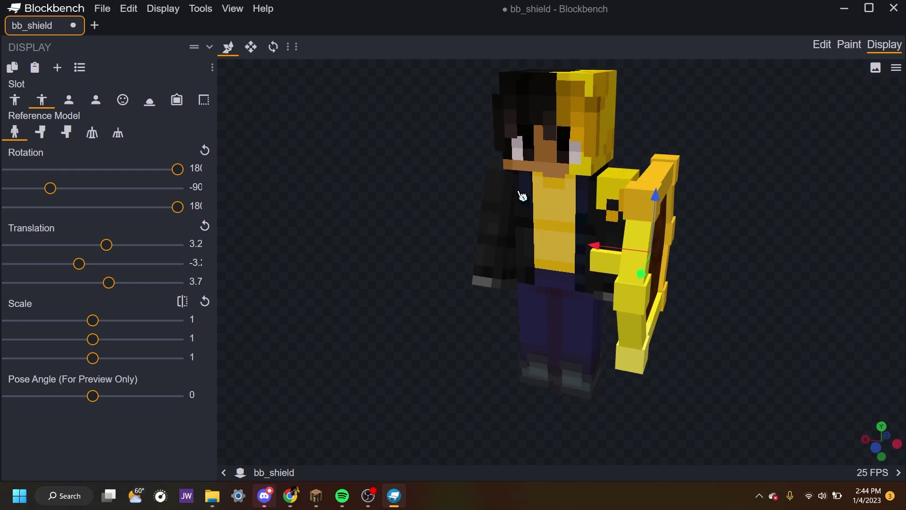
pyautogui.scroll(3, 486, 187)
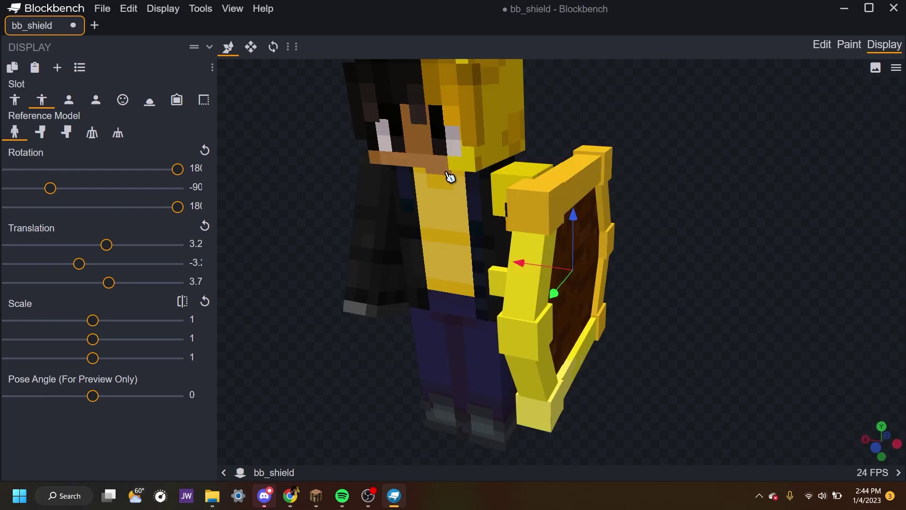
# Rotate the shield in the third-person left-hand display to about 46, -69, 35 degrees and check it in the right hand
pyautogui.click(275, 47)
pyautogui.moveTo(425, 212); pyautogui.dragTo(448, 208)
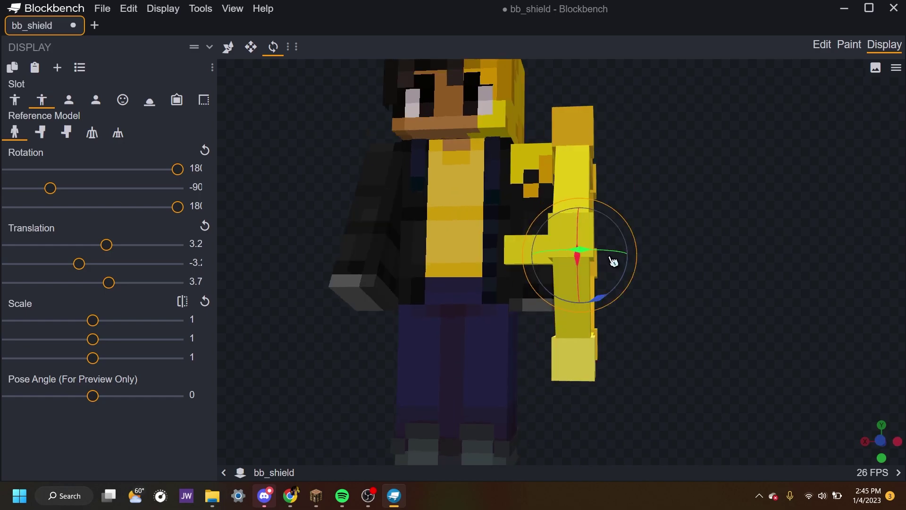
pyautogui.click(15, 99)
pyautogui.moveTo(411, 251); pyautogui.dragTo(524, 249)
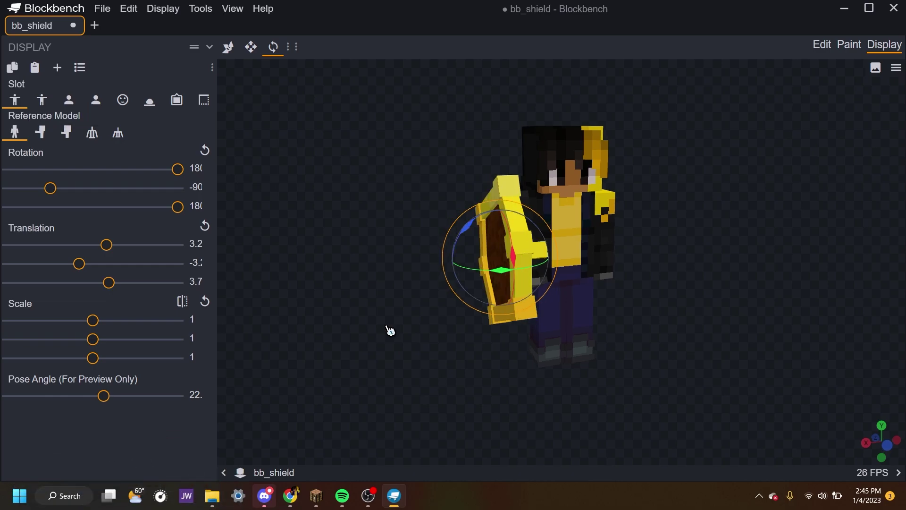
pyautogui.scroll(4, 386, 326)
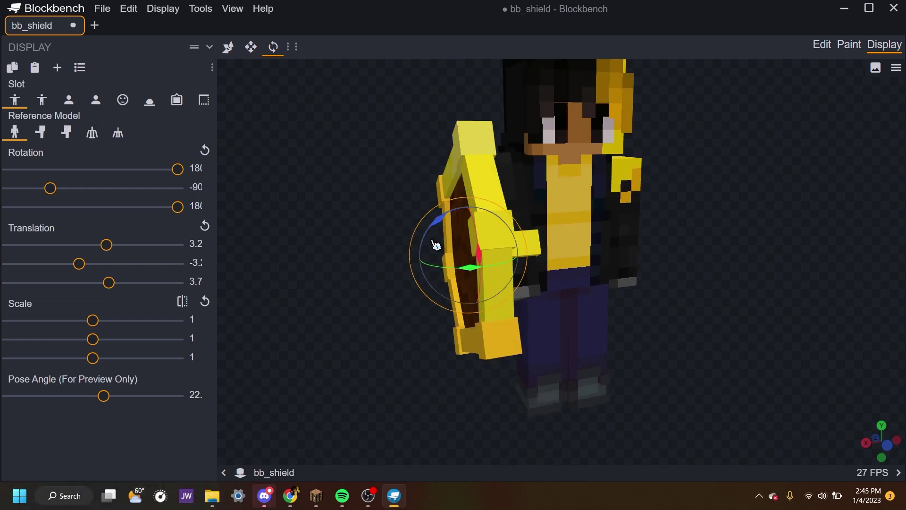
pyautogui.click(41, 100)
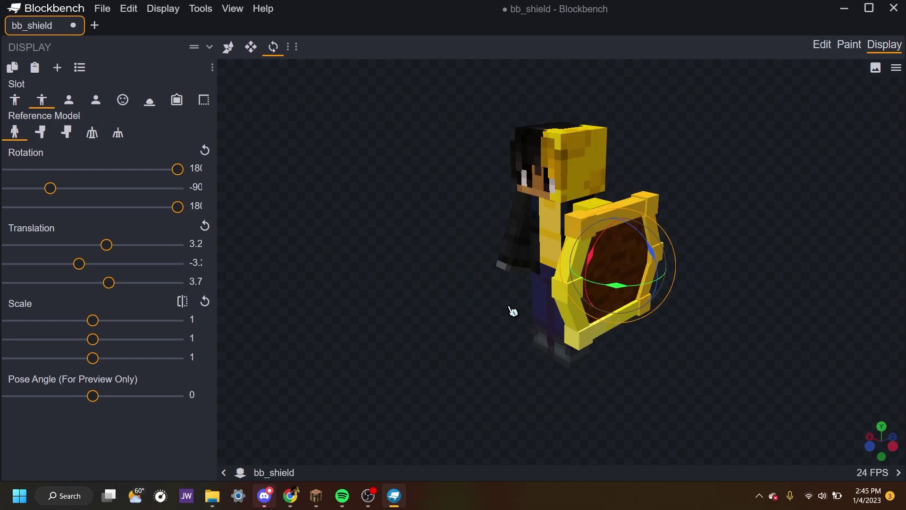
pyautogui.moveTo(655, 256); pyautogui.dragTo(460, 324)
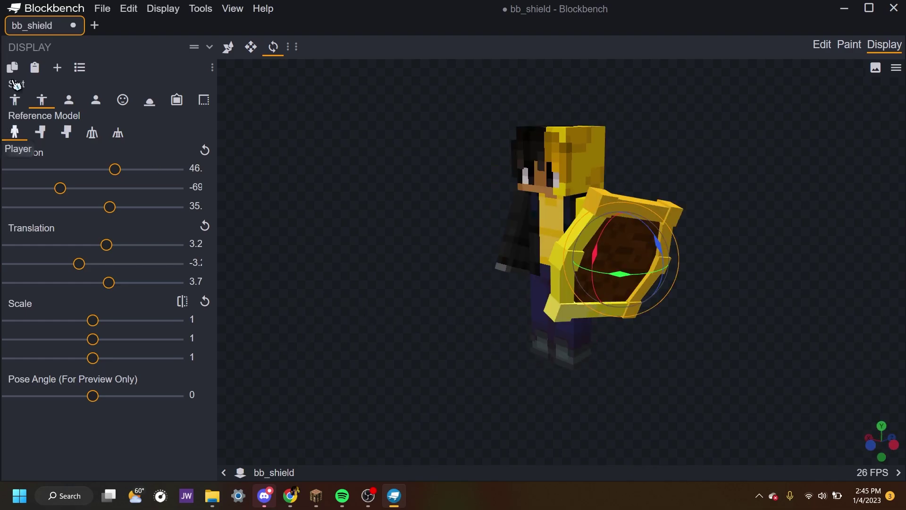
pyautogui.click(15, 100)
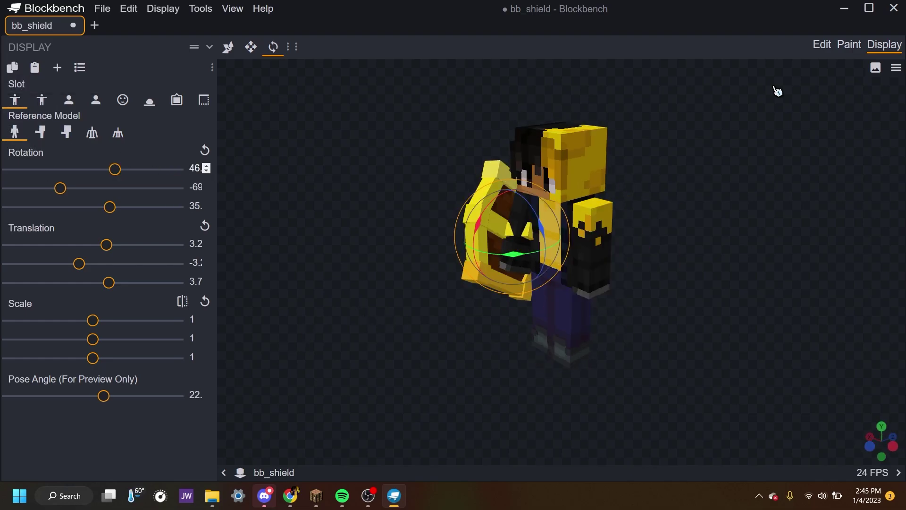
# Return to Edit mode and rename the project file as bb_shield_blocking
pyautogui.click(822, 45)
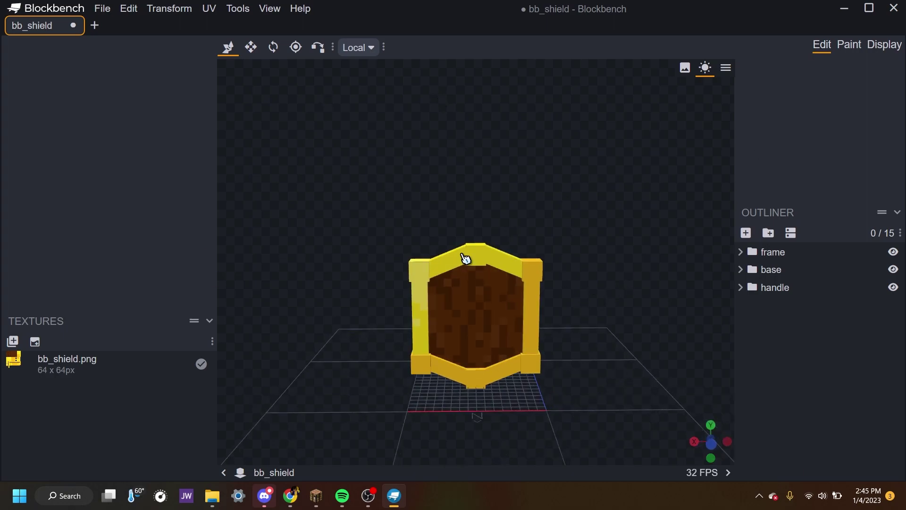
pyautogui.doubleClick(51, 26)
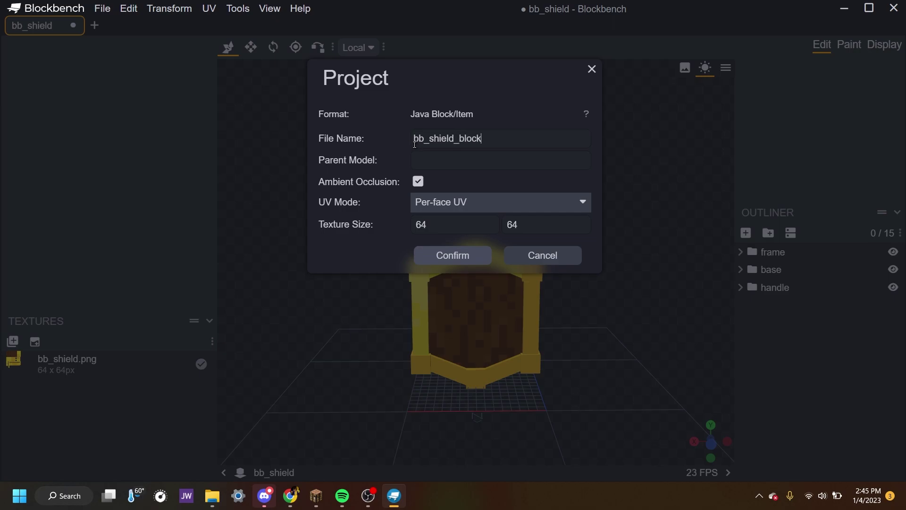
pyautogui.click(465, 260)
# Export the shield as a Block/Item model named bb_shield_blocking.json in the pack's optifine/cit/models/item folder
pyautogui.click(103, 8)
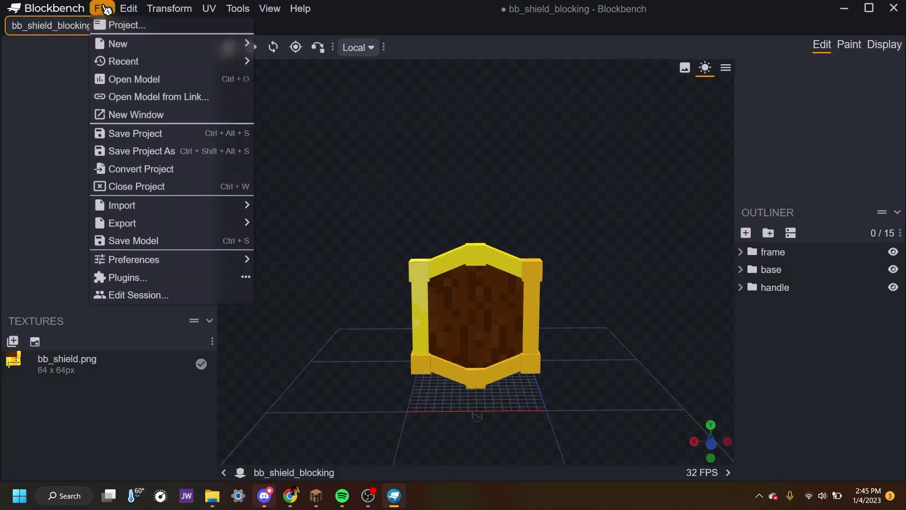
pyautogui.moveTo(153, 232)
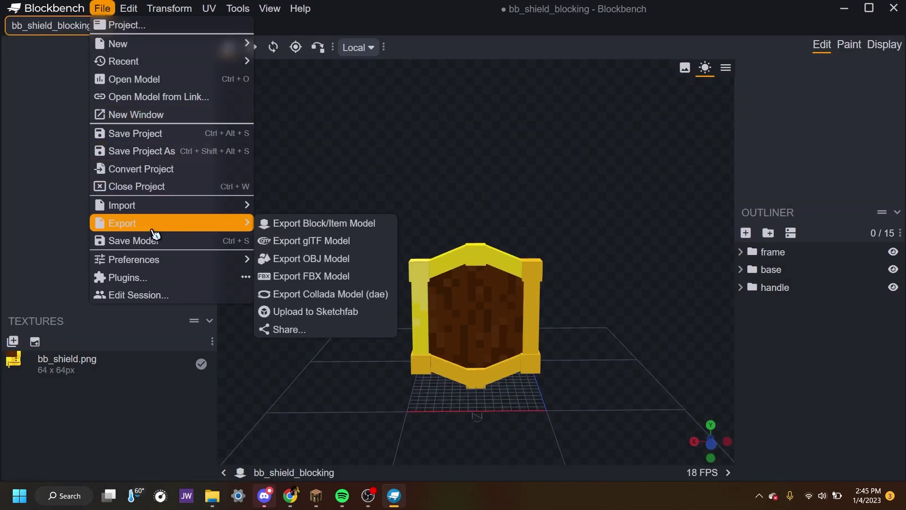
pyautogui.click(294, 231)
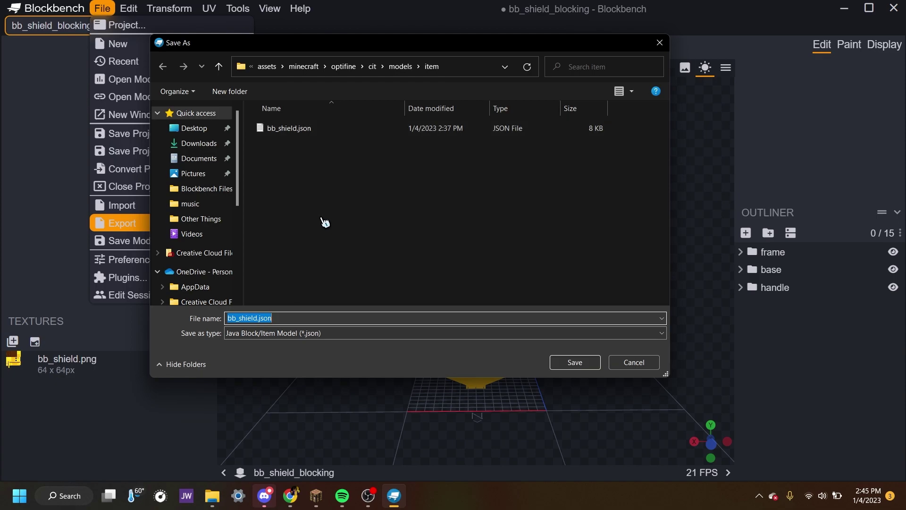
pyautogui.click(273, 317)
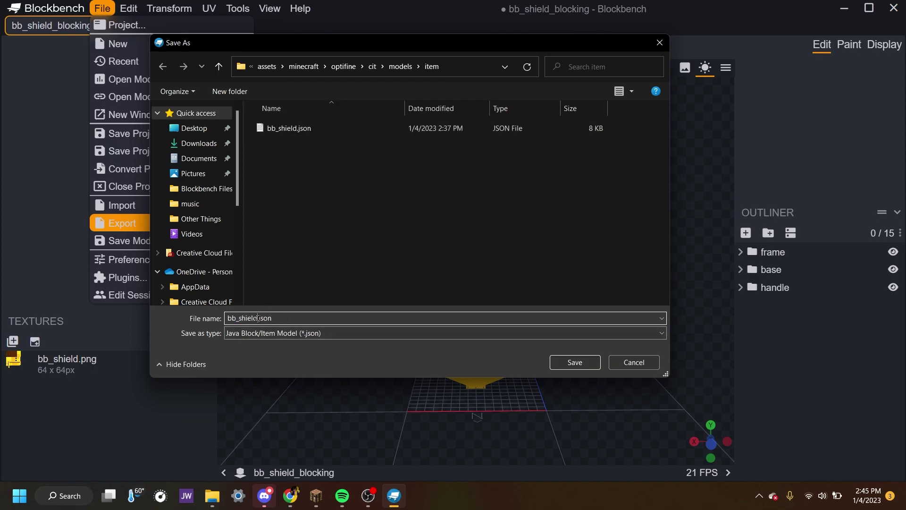
pyautogui.click(258, 318)
pyautogui.write('_blocking')
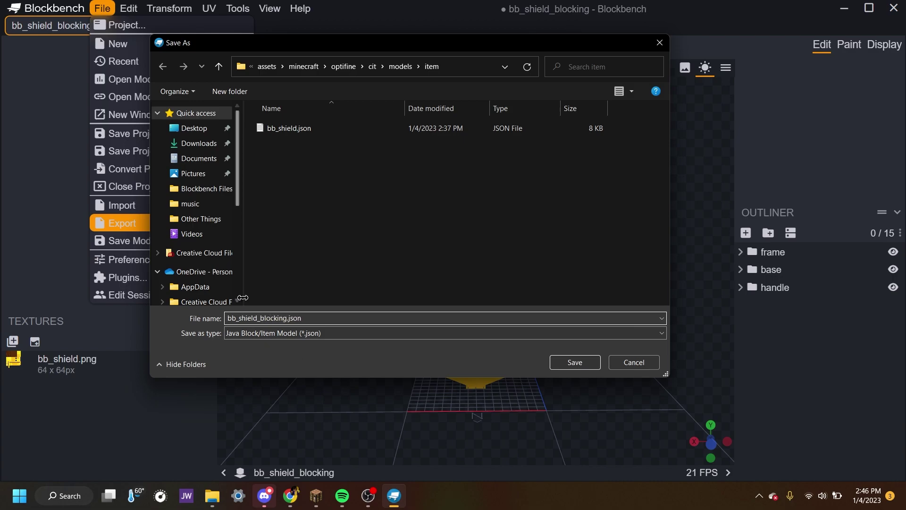
pyautogui.click(575, 362)
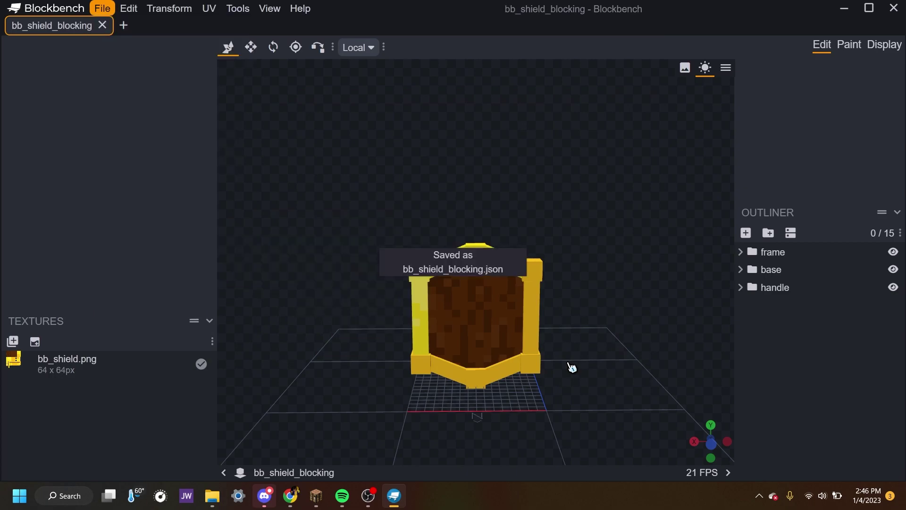
# In File Explorer, go from the .minecraft resourcepacks folder to the shield pack's assets/minecraft/optifine/cit/models/item folder
pyautogui.click(219, 496)
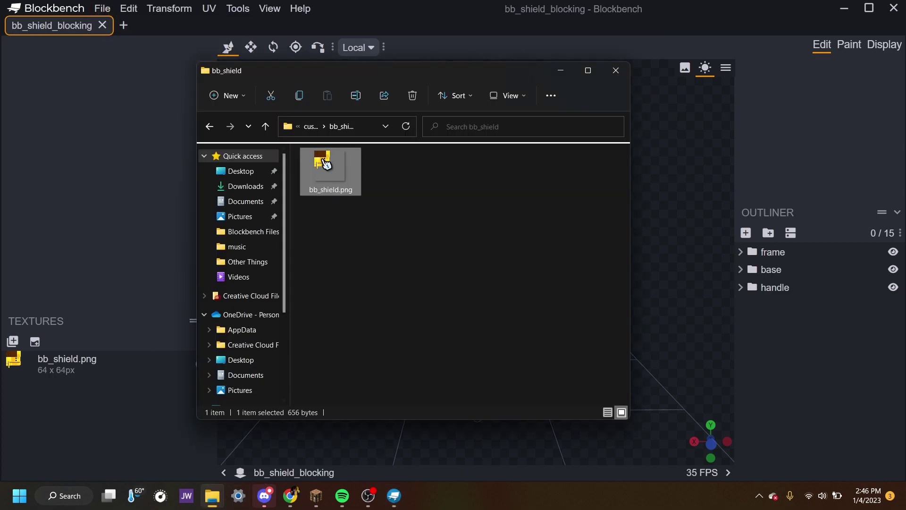
pyautogui.click(298, 127)
pyautogui.click(306, 136)
pyautogui.click(299, 128)
pyautogui.click(325, 203)
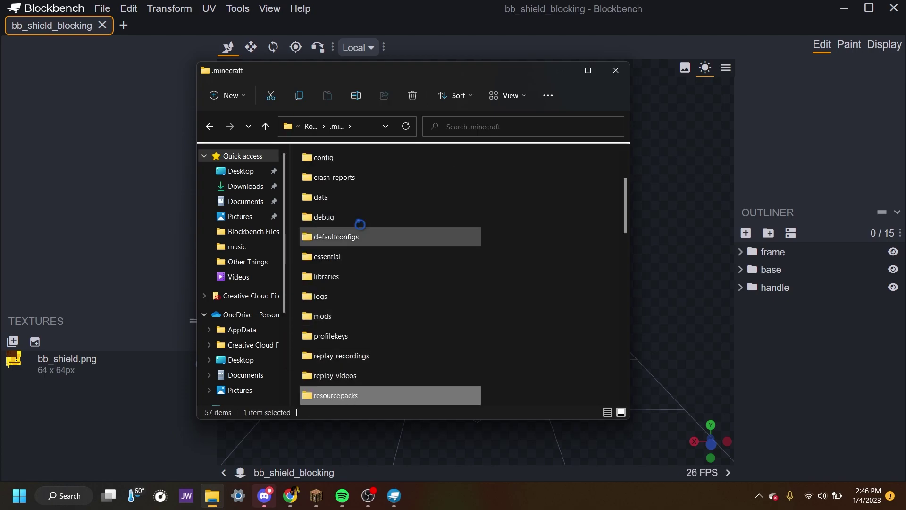
pyautogui.press('Return')
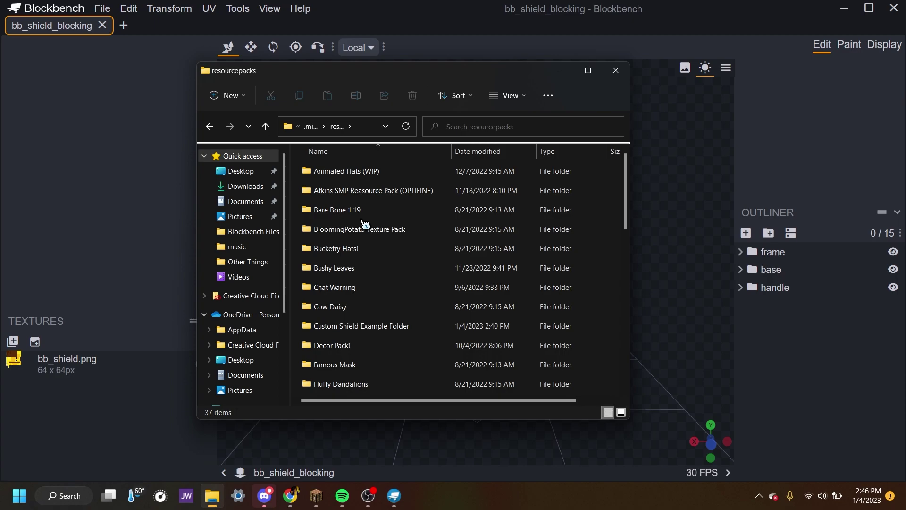
pyautogui.scroll(-3, 378, 251)
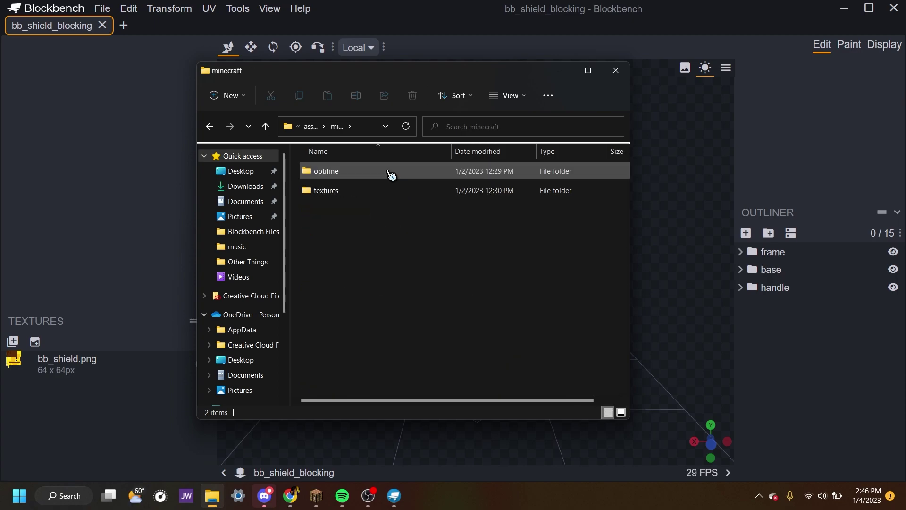
pyautogui.doubleClick(390, 172)
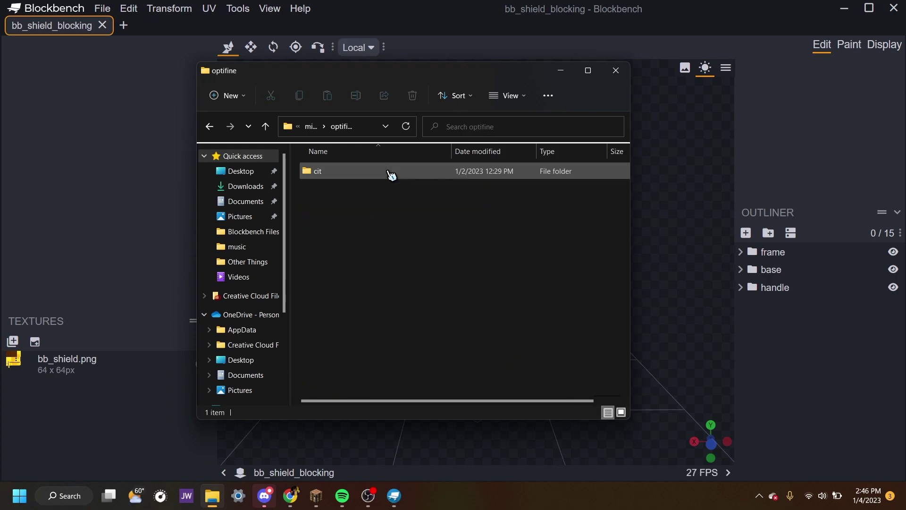
pyautogui.click(391, 172)
pyautogui.doubleClick(391, 172)
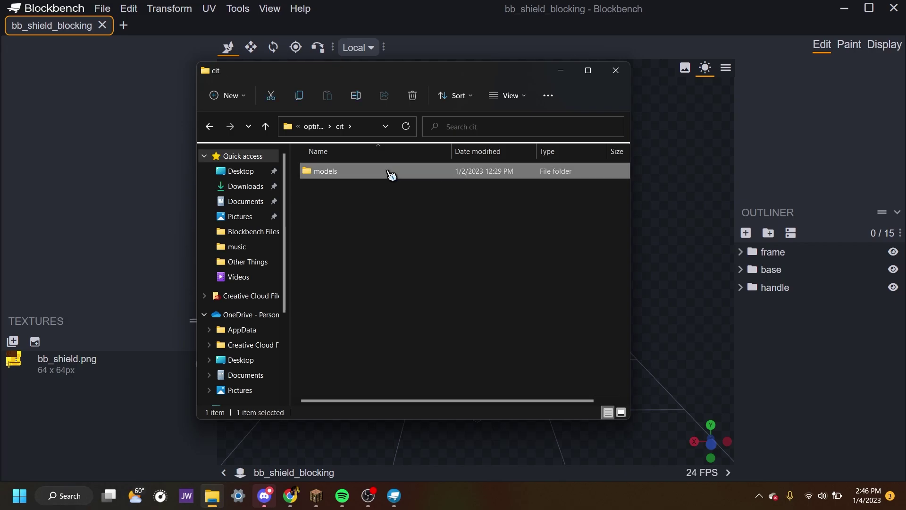
pyautogui.doubleClick(391, 173)
pyautogui.doubleClick(390, 172)
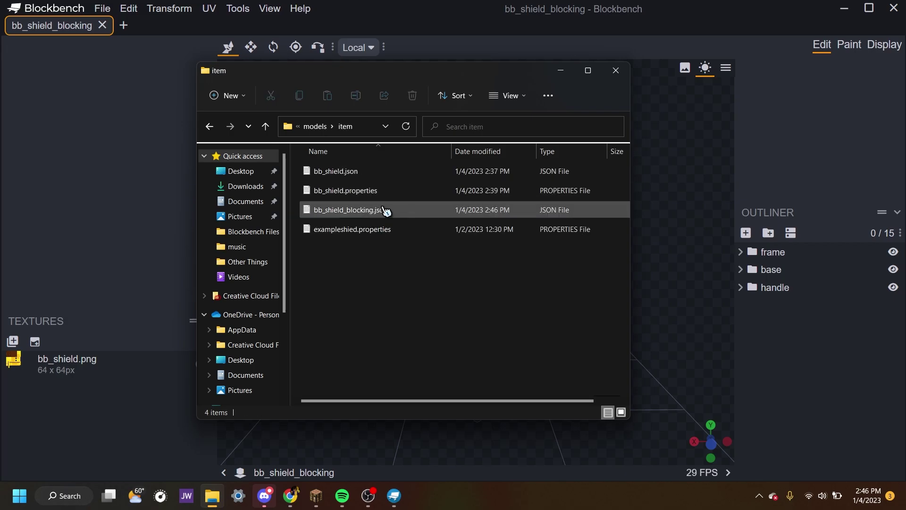
# Check the file name of the exported bb_shield_blocking.json model
pyautogui.click(383, 213)
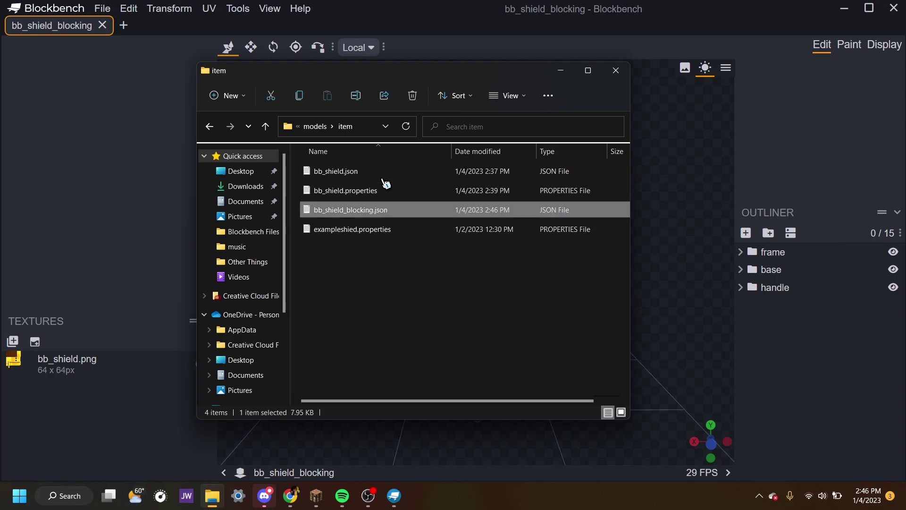
pyautogui.click(357, 95)
pyautogui.hotkey('ctrl', 'a')
pyautogui.press('Return')
pyautogui.click(409, 340)
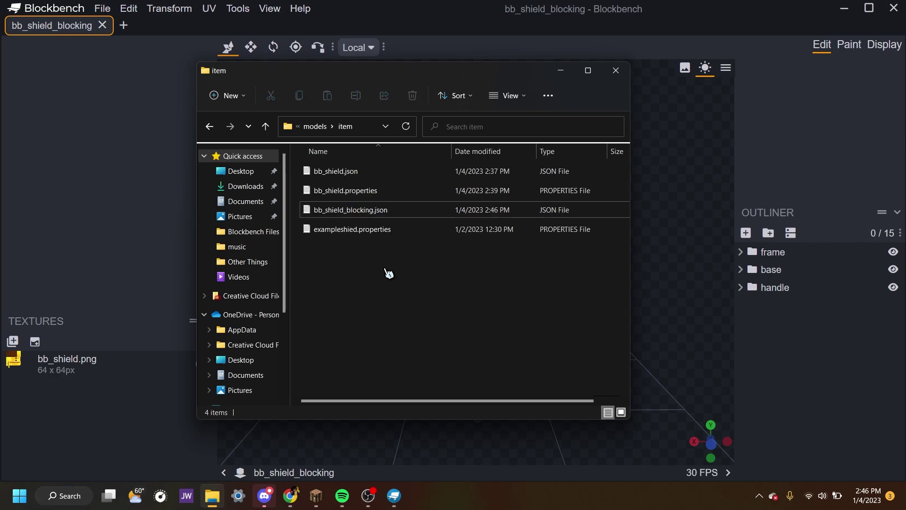
# Open bb_shield.properties in Notepad and examine the model.shield_blocking line
pyautogui.click(385, 194)
pyautogui.doubleClick(373, 188)
pyautogui.moveTo(346, 104); pyautogui.dragTo(388, 102)
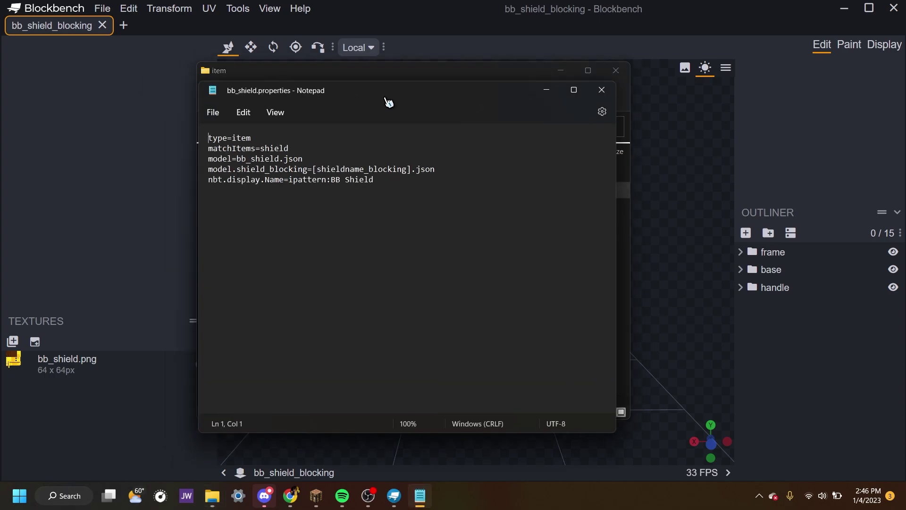
pyautogui.moveTo(209, 170); pyautogui.dragTo(440, 169)
pyautogui.click(440, 170)
pyautogui.tripleClick(206, 172)
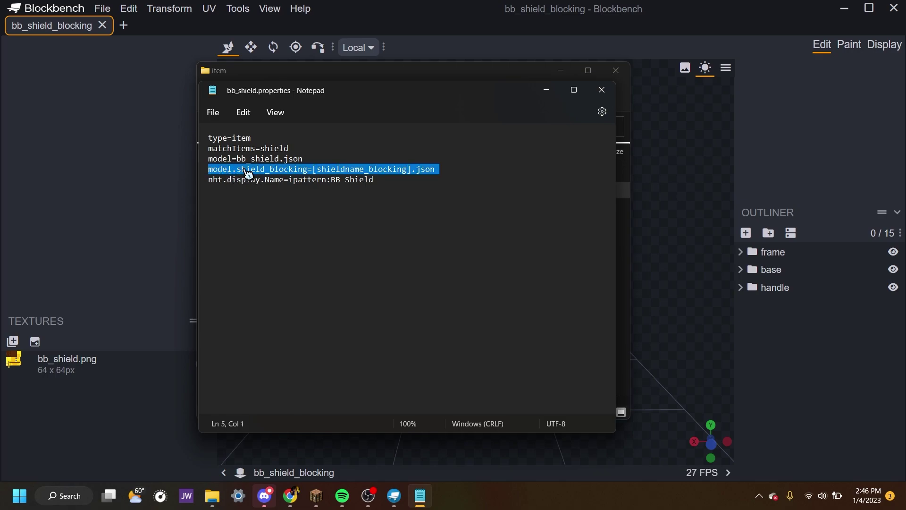
pyautogui.click(307, 169)
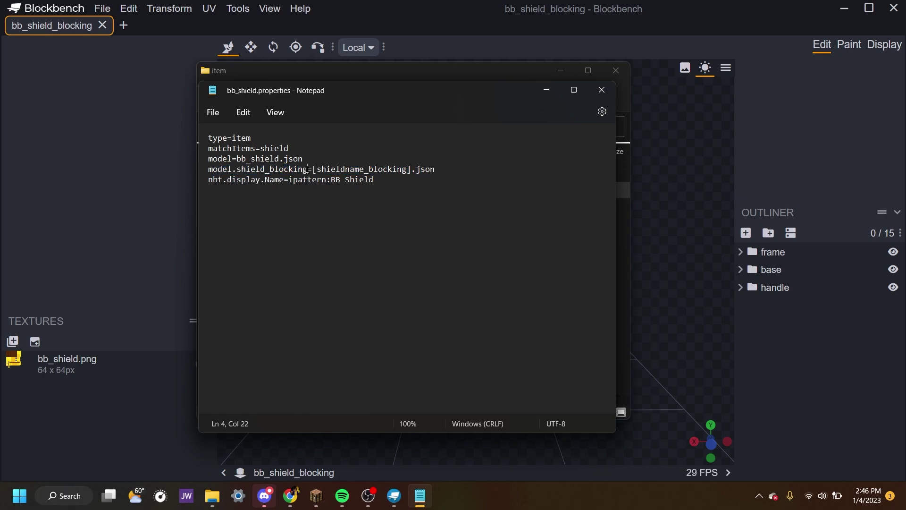
pyautogui.moveTo(315, 170); pyautogui.dragTo(433, 168)
pyautogui.click(410, 170)
# Replace the [shieldname_blocking] placeholder in the model.shield_blocking line with bb_shield_blocking, keeping the .json extension
pyautogui.moveTo(438, 99); pyautogui.dragTo(648, 120)
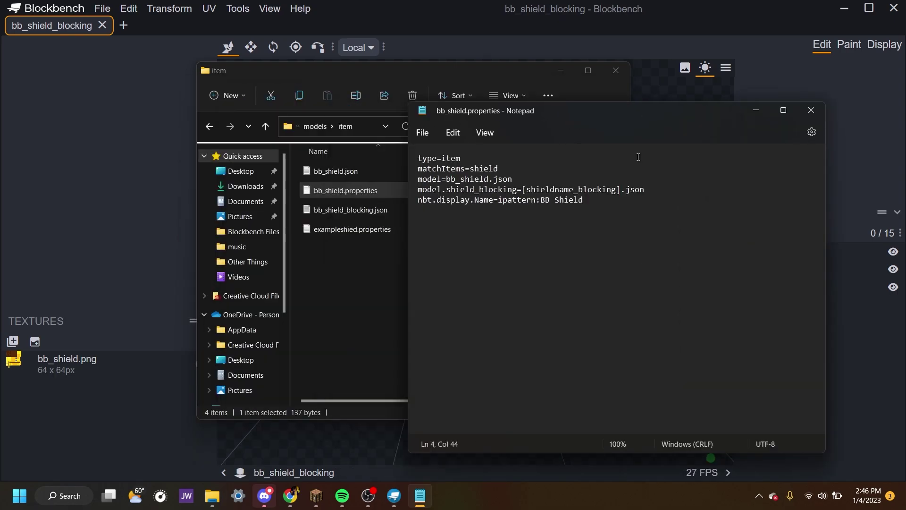
pyautogui.moveTo(524, 189); pyautogui.dragTo(616, 190)
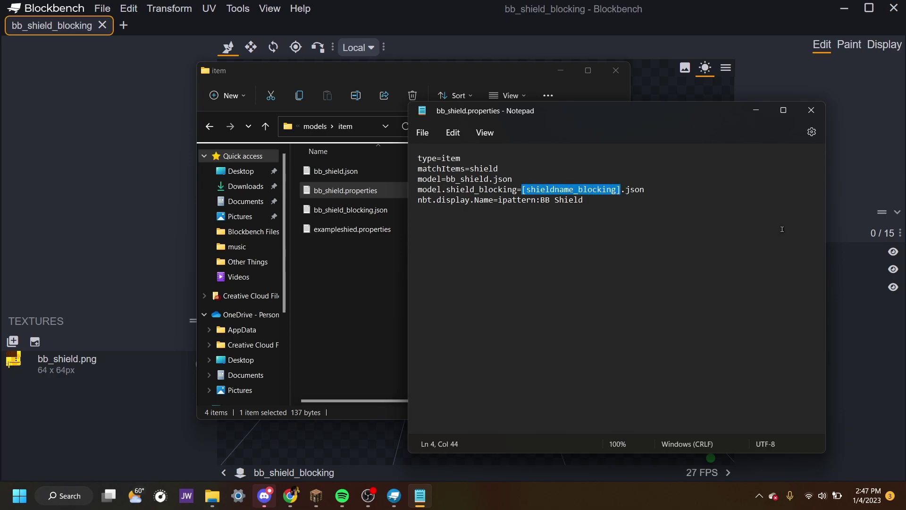
pyautogui.write('bb_shield_blockin')
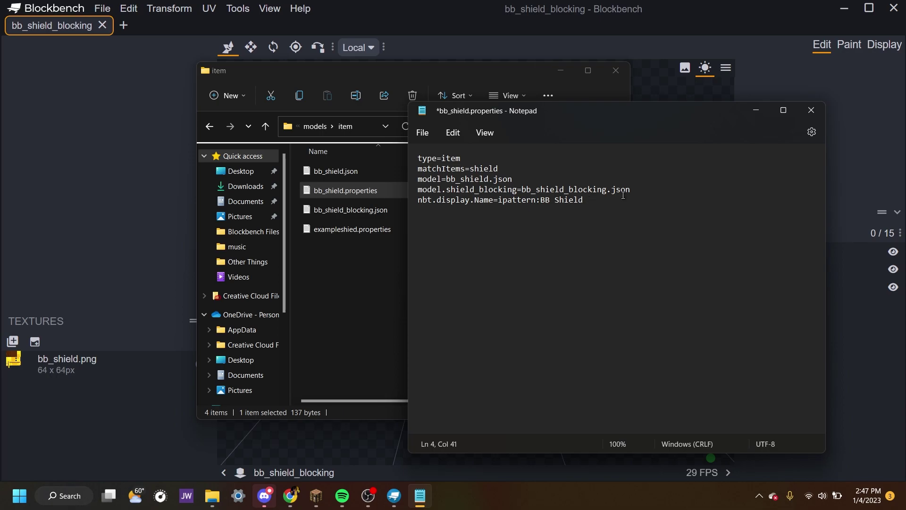
# Save and close bb_shield.properties, switch to the running Minecraft world, and reload the resource packs
pyautogui.click(812, 110)
pyautogui.click(523, 320)
pyautogui.click(316, 500)
pyautogui.click(455, 138)
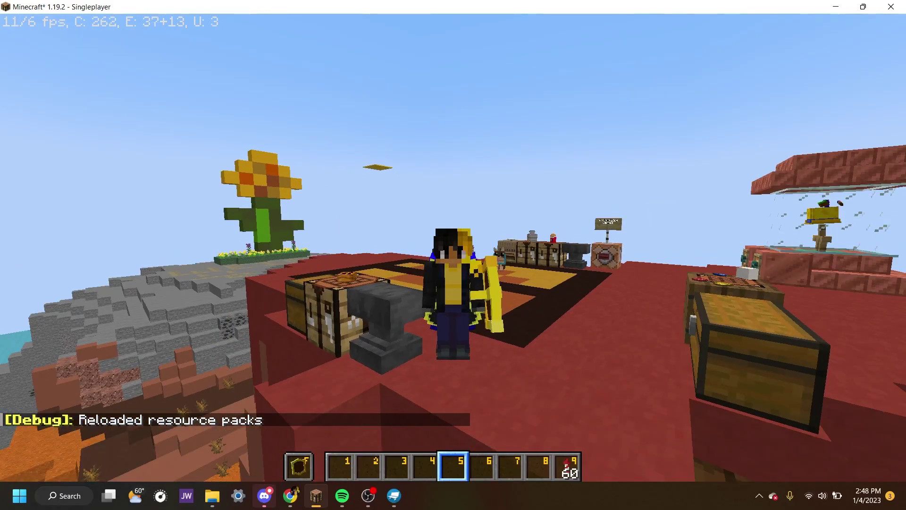
# Block with the shield in front-facing third person to check its blocking model, and return to first-person view
pyautogui.rightClick(453, 247)
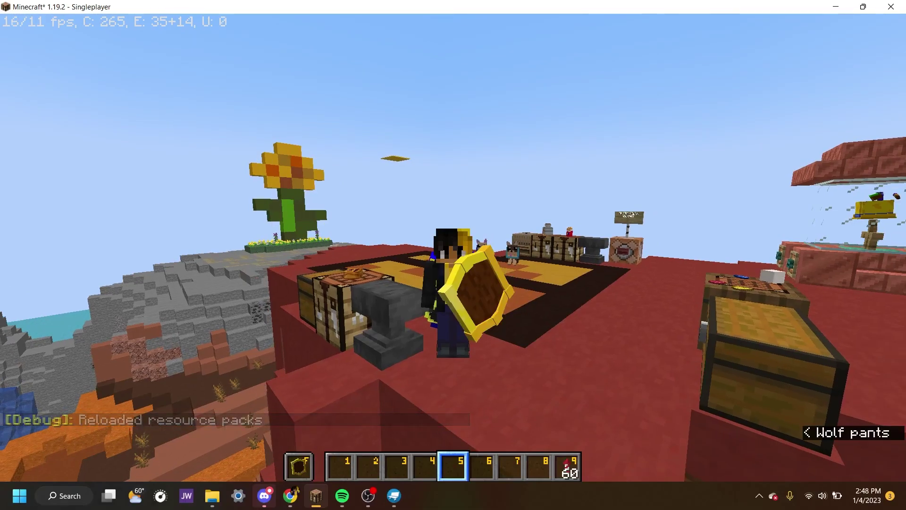
pyautogui.press('F3')
pyautogui.press('F3')
pyautogui.press('F5')
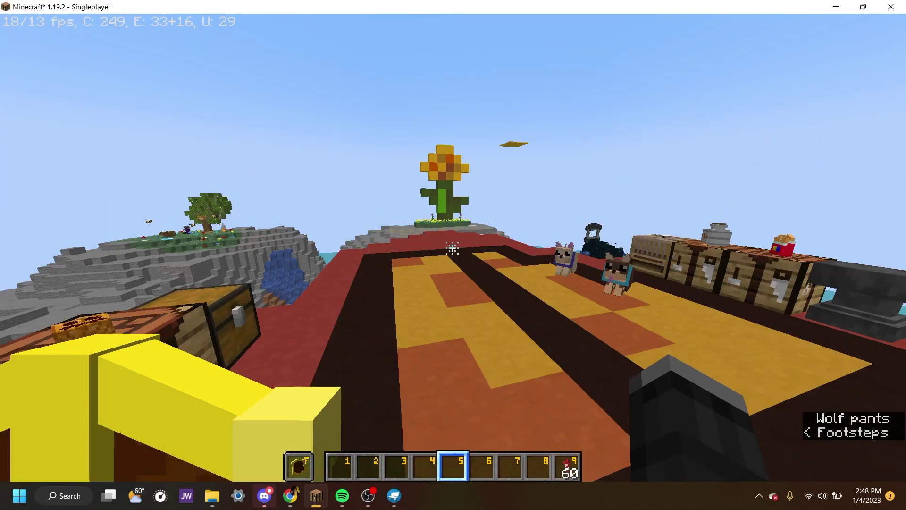
# Search the creative inventory for "ske" and put the skeleton spawn egg in the first hotbar slot
pyautogui.press('e')
pyautogui.click(571, 136)
pyautogui.write('ske')
pyautogui.click(335, 192)
pyautogui.click(338, 321)
pyautogui.press('e')
# Go down into the furnished terracotta corridor below the platform and spawn a skeleton there
pyautogui.press('w')
pyautogui.press('s')
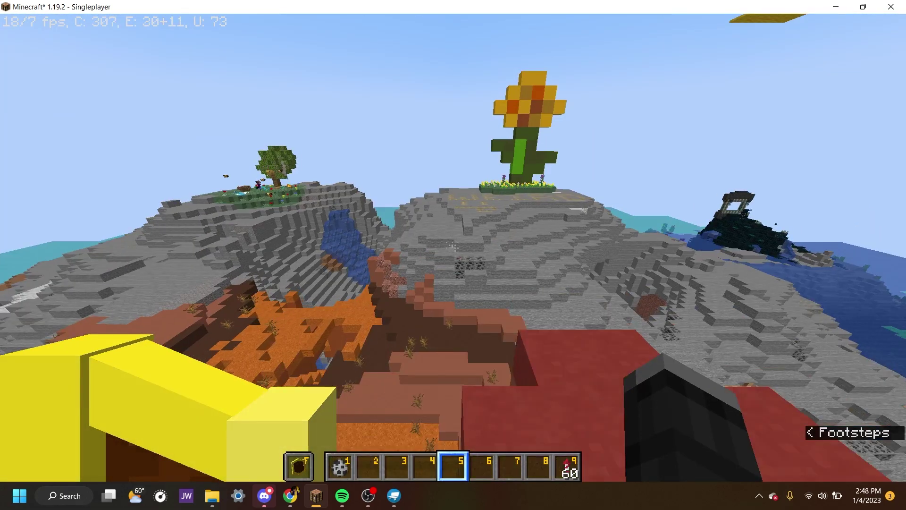
pyautogui.press('w')
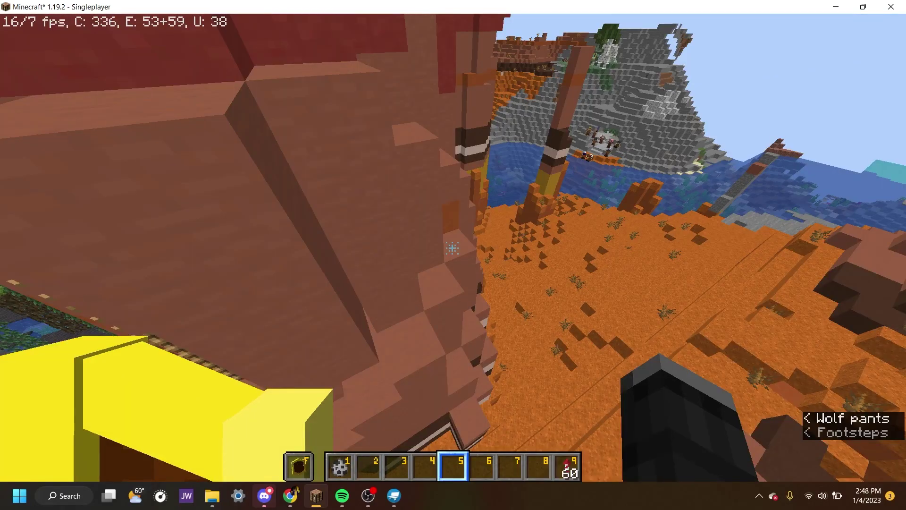
pyautogui.press('w')
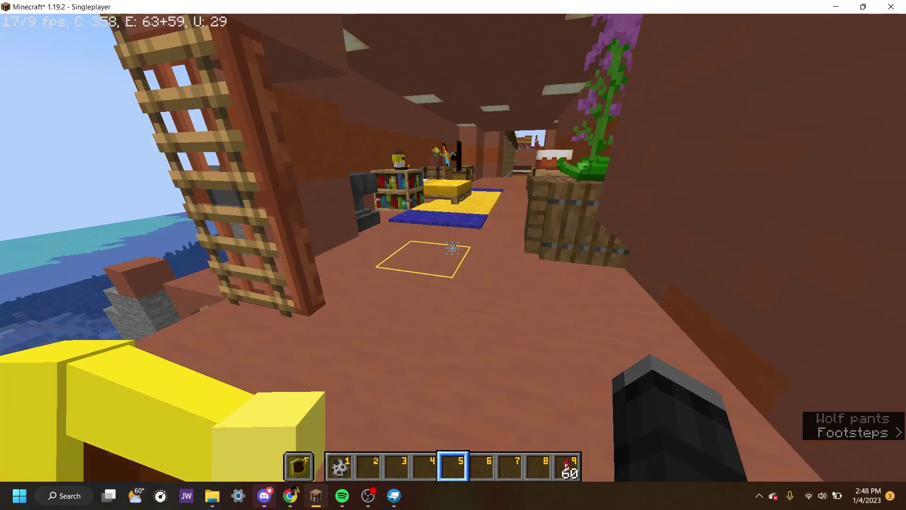
pyautogui.press('w')
pyautogui.scroll(3, 453, 255)
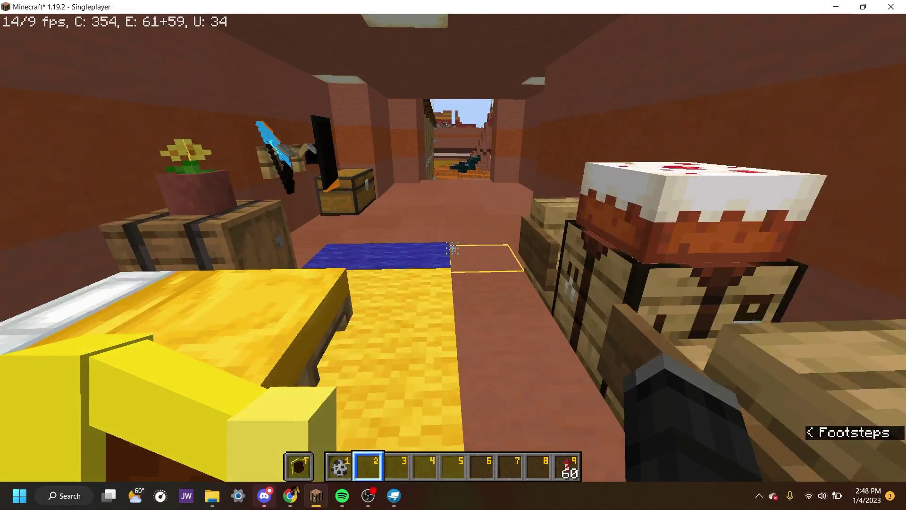
# Change the game mode to Survival and face the skeleton with the shield raised to test blocking
pyautogui.hotkey('F3', 'F4')
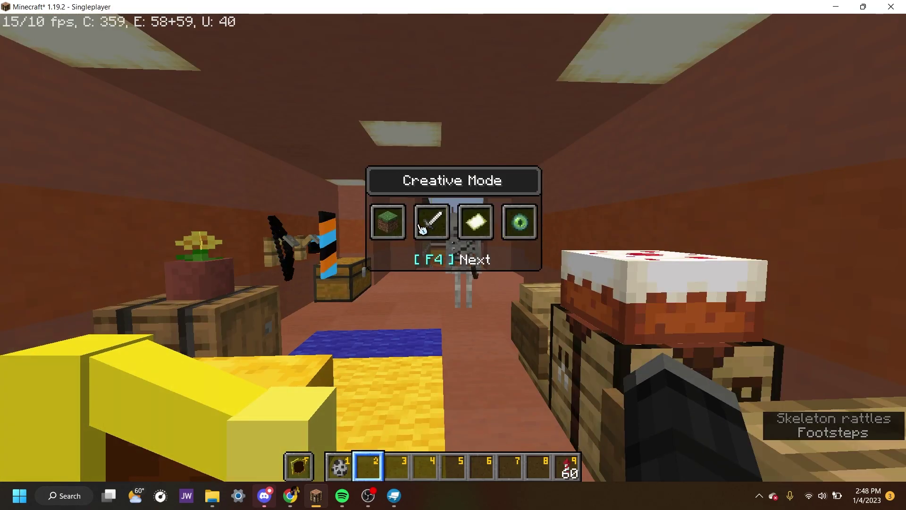
pyautogui.click(419, 226)
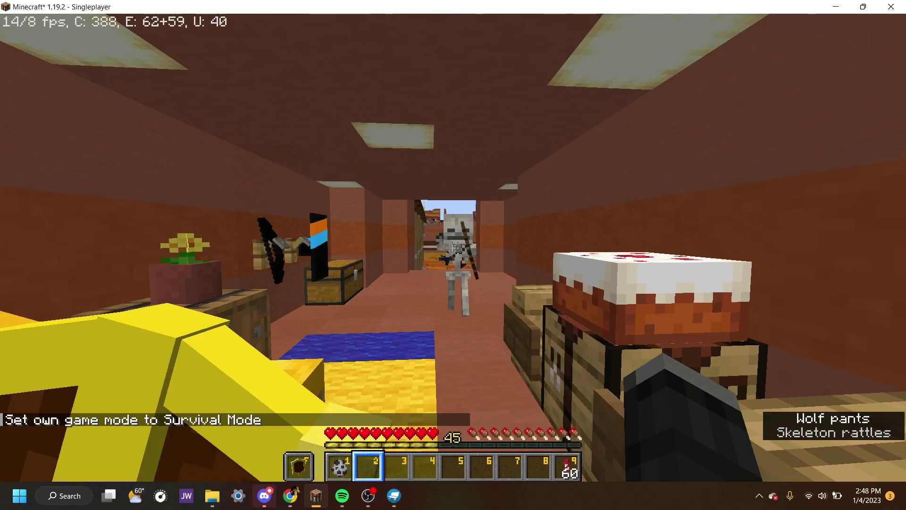
pyautogui.press('w')
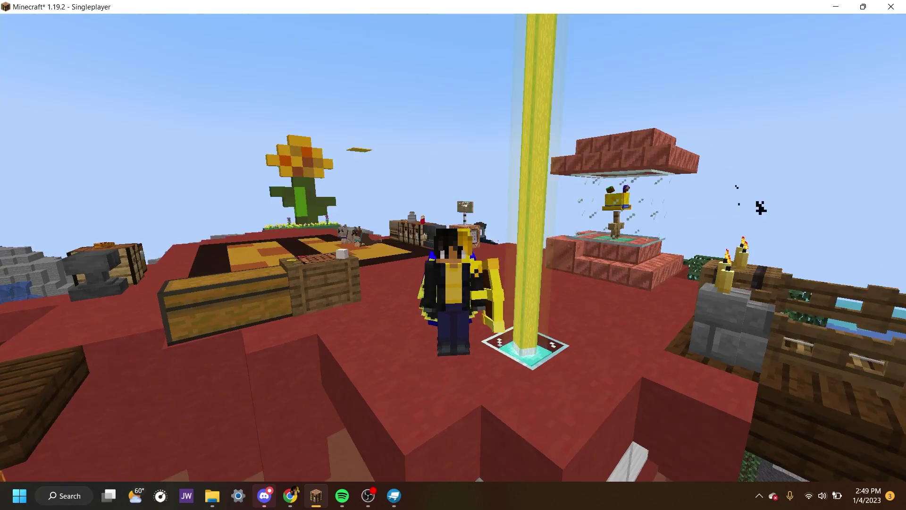
# Compare the shield's normal and blocking poses on the player in front-facing third person beside the beacon
pyautogui.rightClick(453, 255)
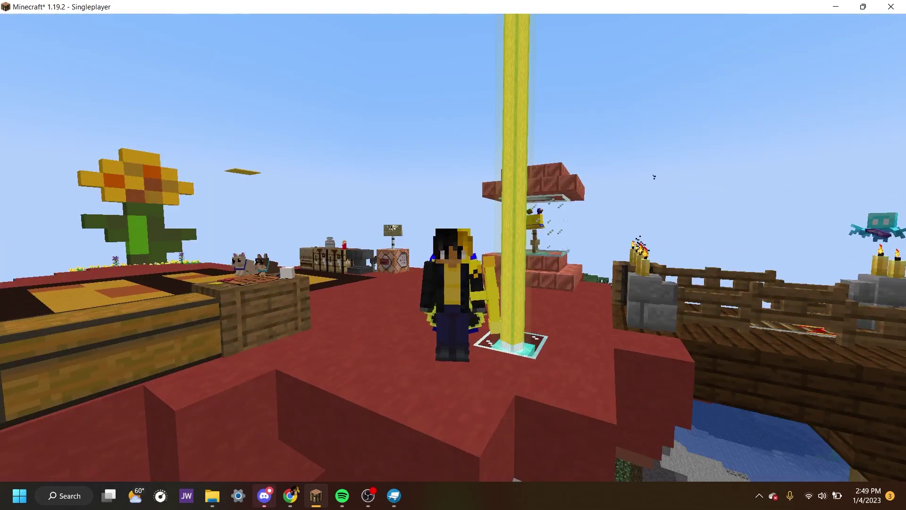
pyautogui.press('c')
pyautogui.rightClick(454, 247)
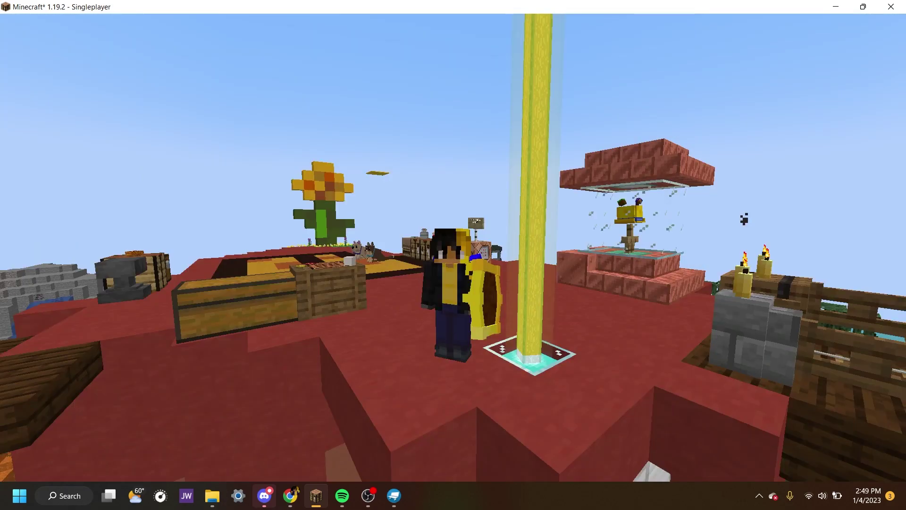